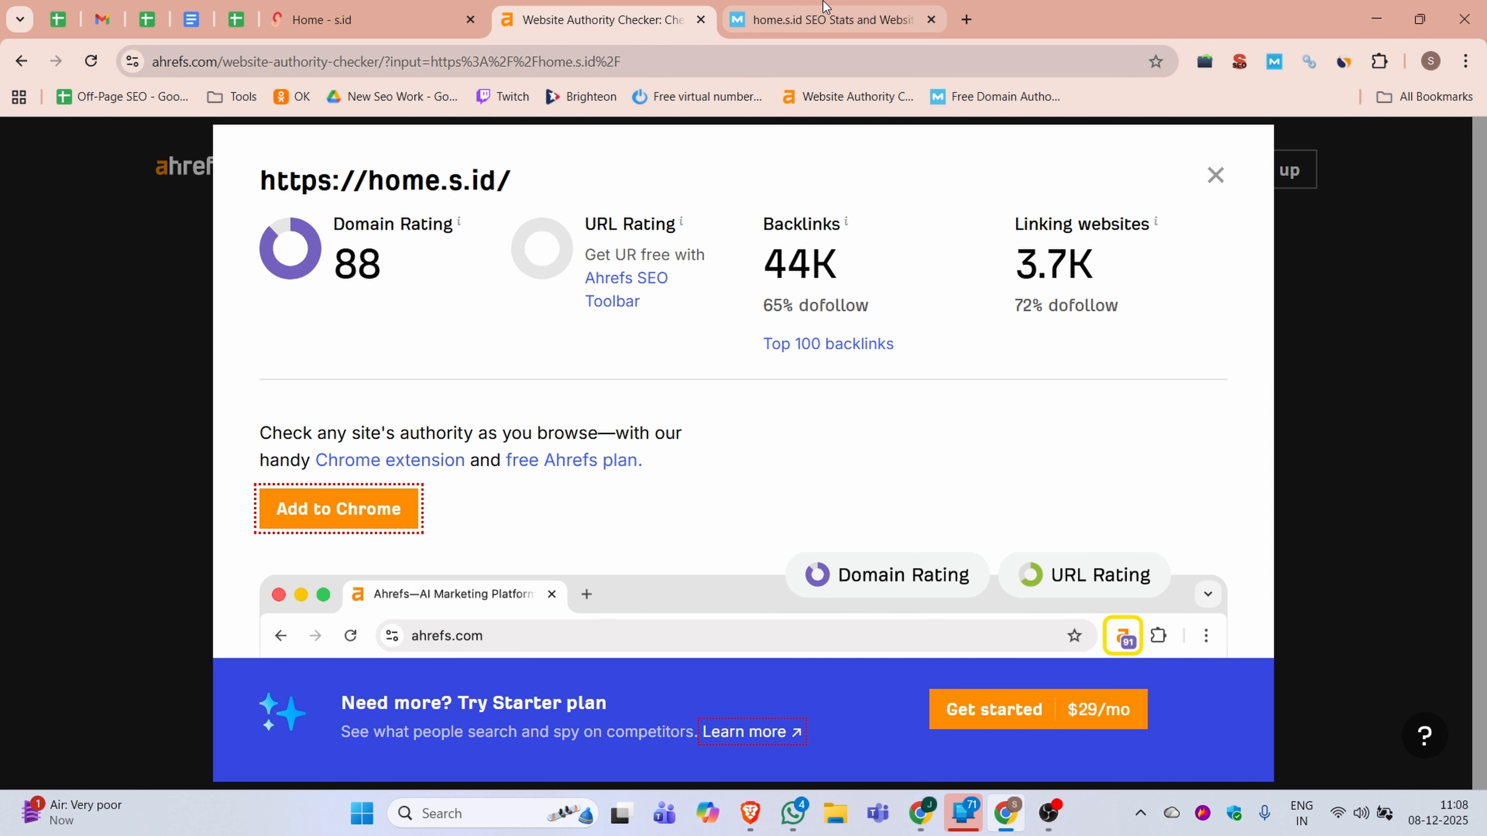
Review the authority stats for home.s.id, including its monthly traffic, engagement and top visitor countries
{"action": "left_click", "coordinate": [824, 7]}
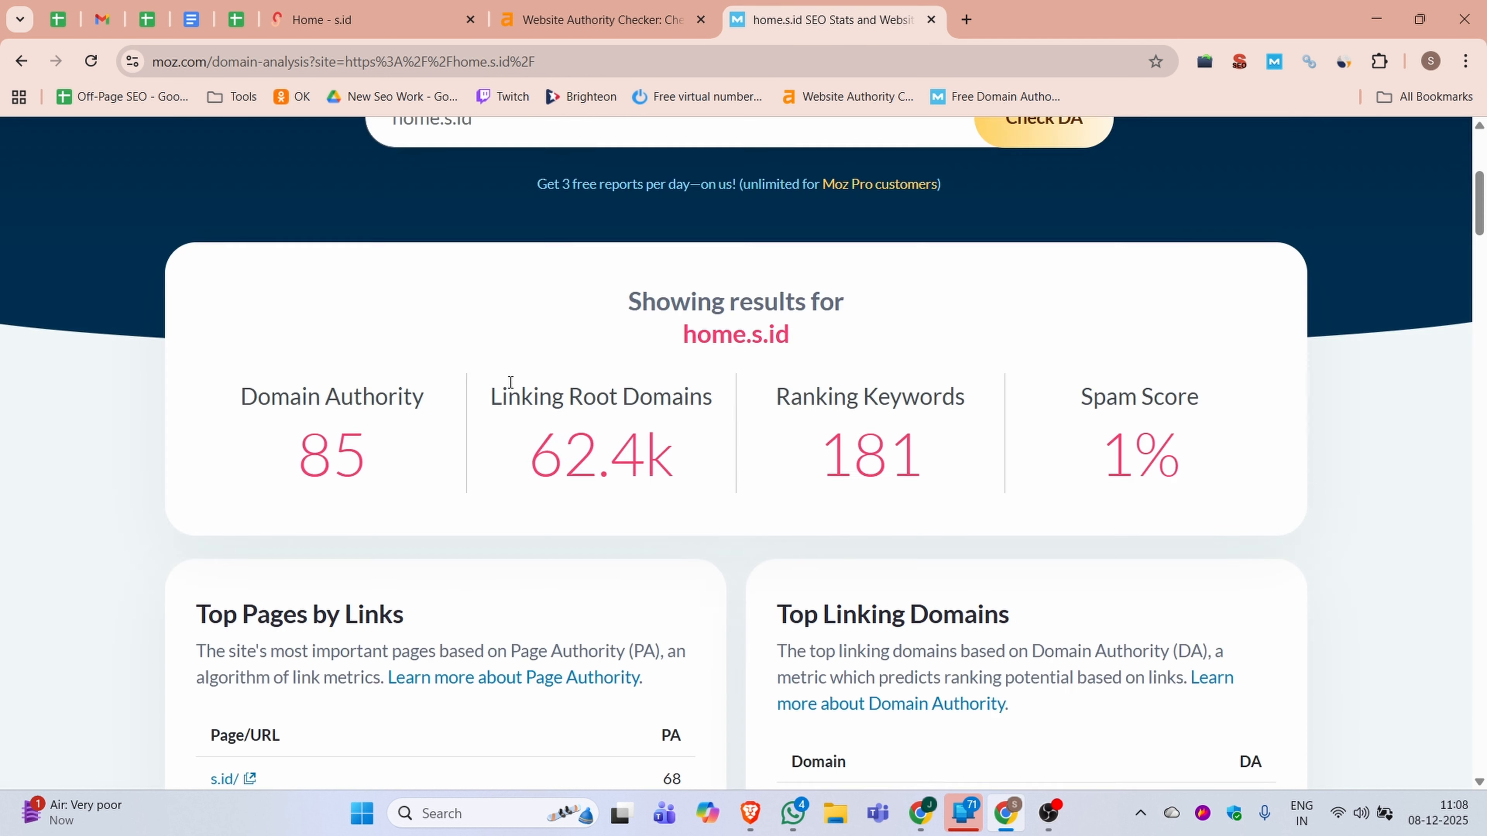
{"action": "left_click", "coordinate": [351, 19]}
{"action": "left_click", "coordinate": [1344, 60]}
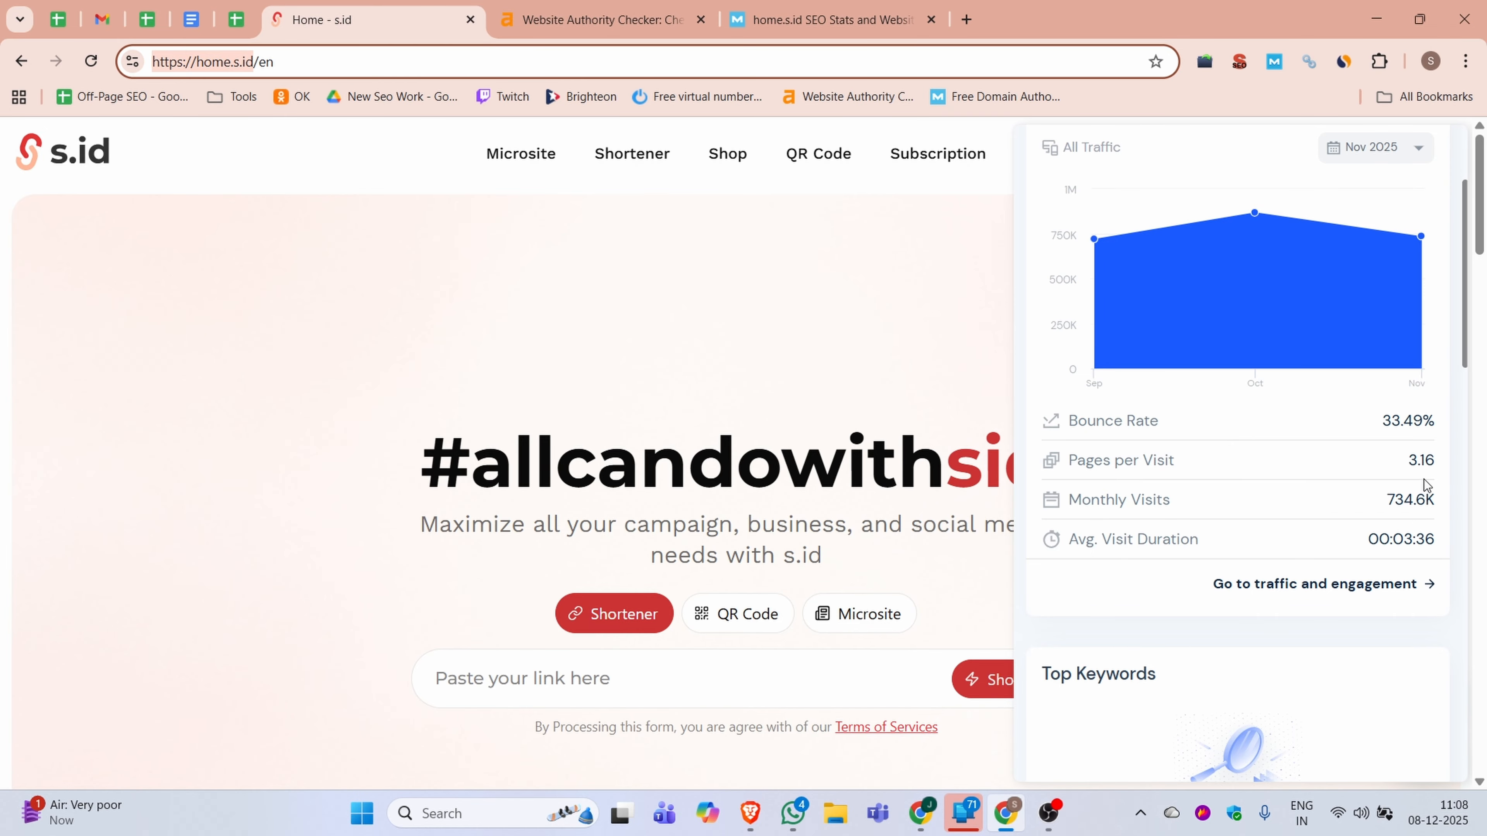
{"action": "scroll", "coordinate": [1427, 485], "scroll_direction": "down", "scroll_amount": 10}
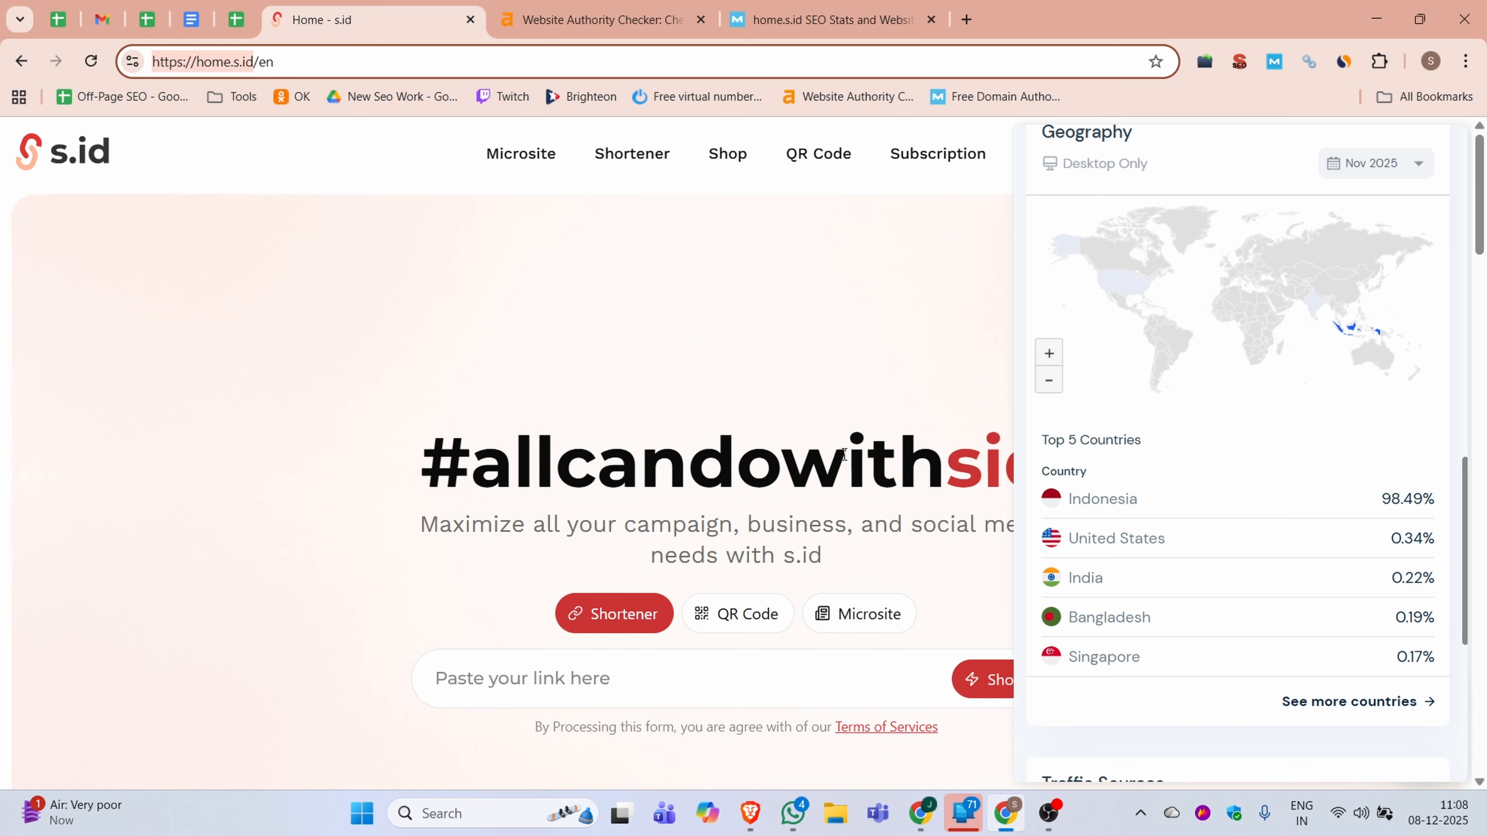
{"action": "left_click", "coordinate": [787, 436]}
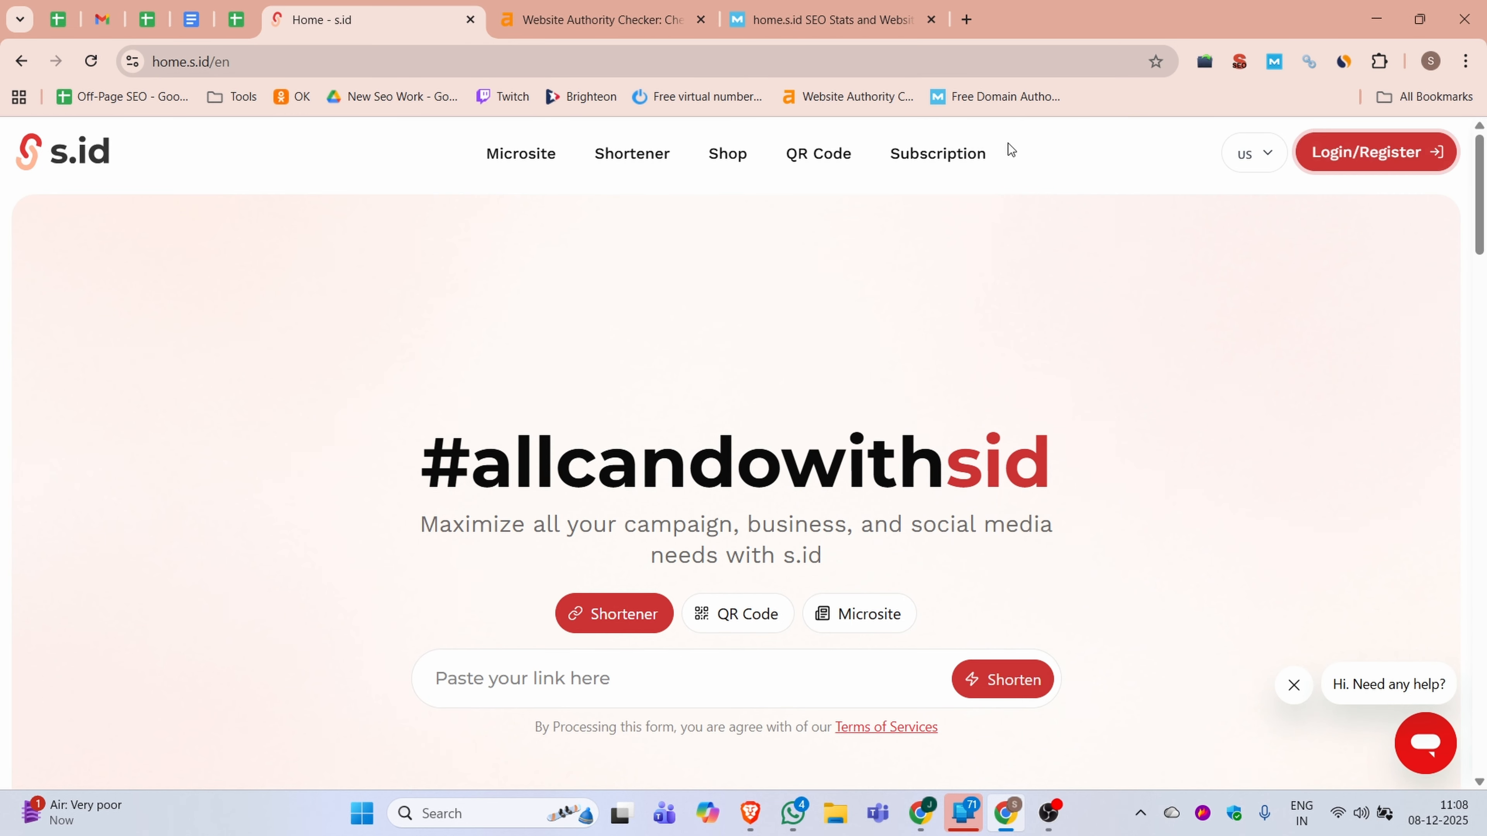
Open the s.id account registration form by way of the email login page
{"action": "left_click", "coordinate": [1384, 156]}
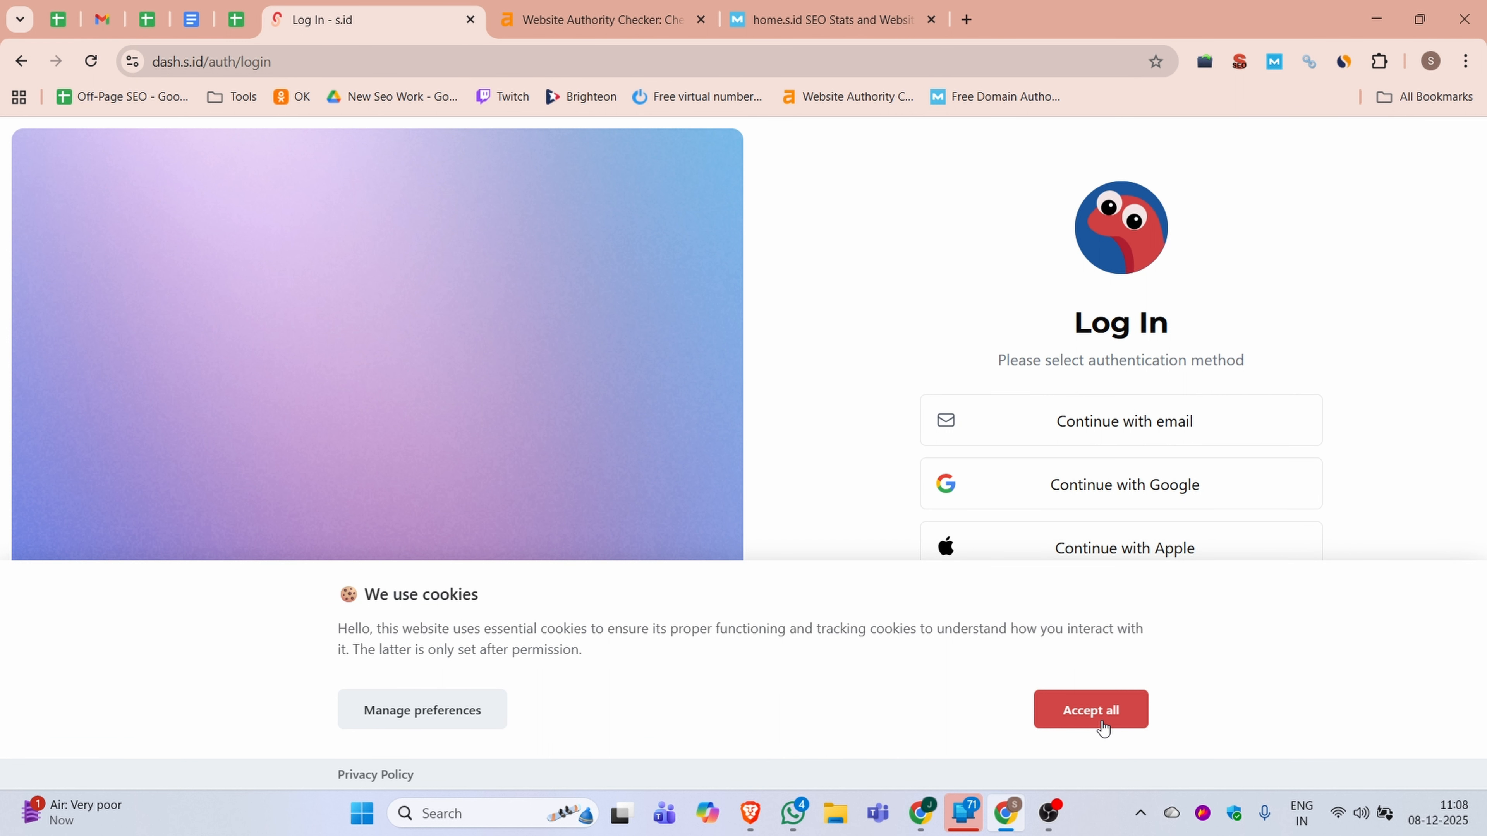
{"action": "left_click", "coordinate": [1099, 718]}
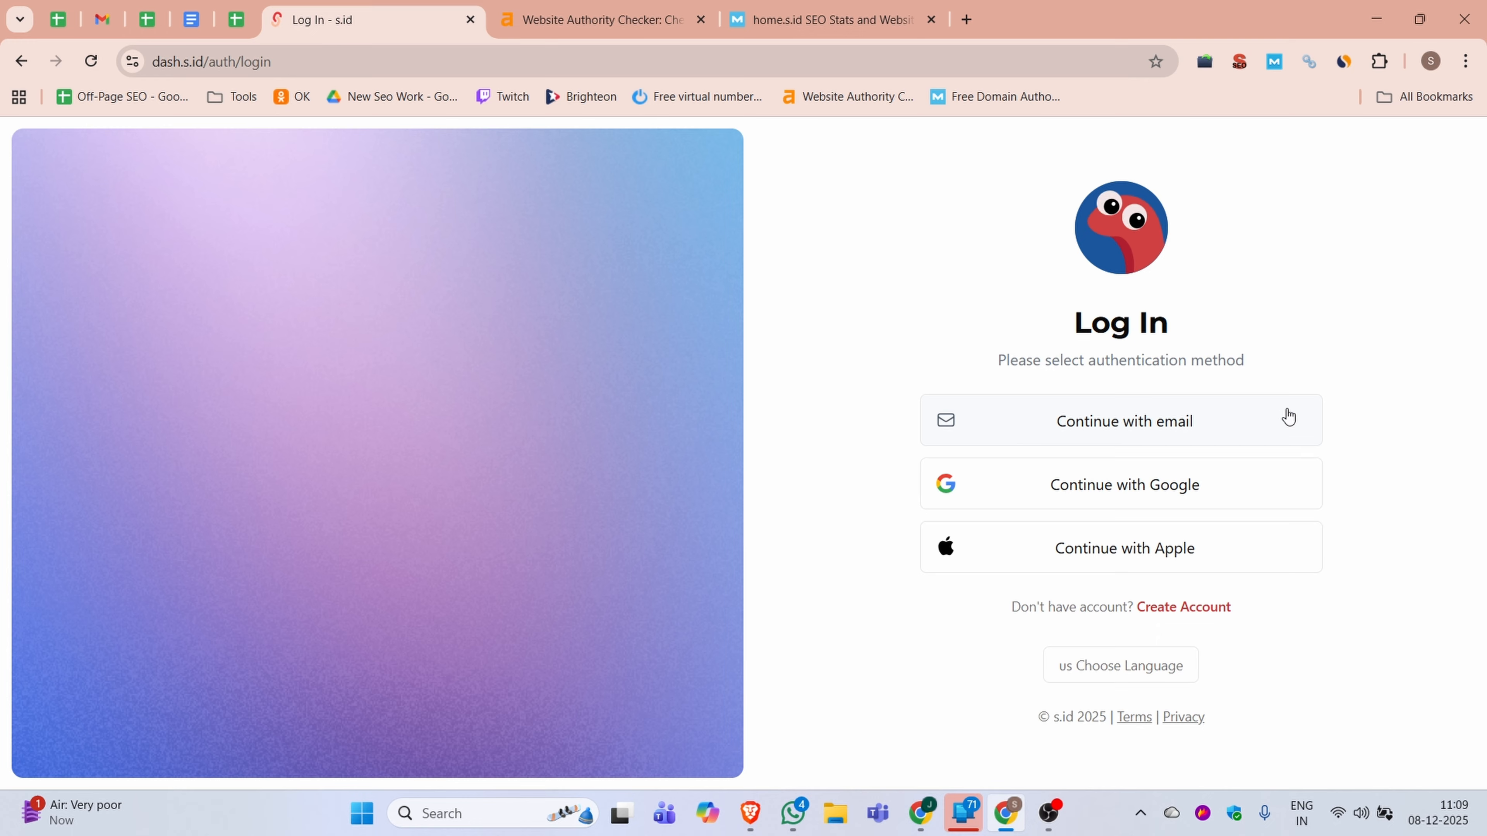
{"action": "left_click", "coordinate": [1148, 435]}
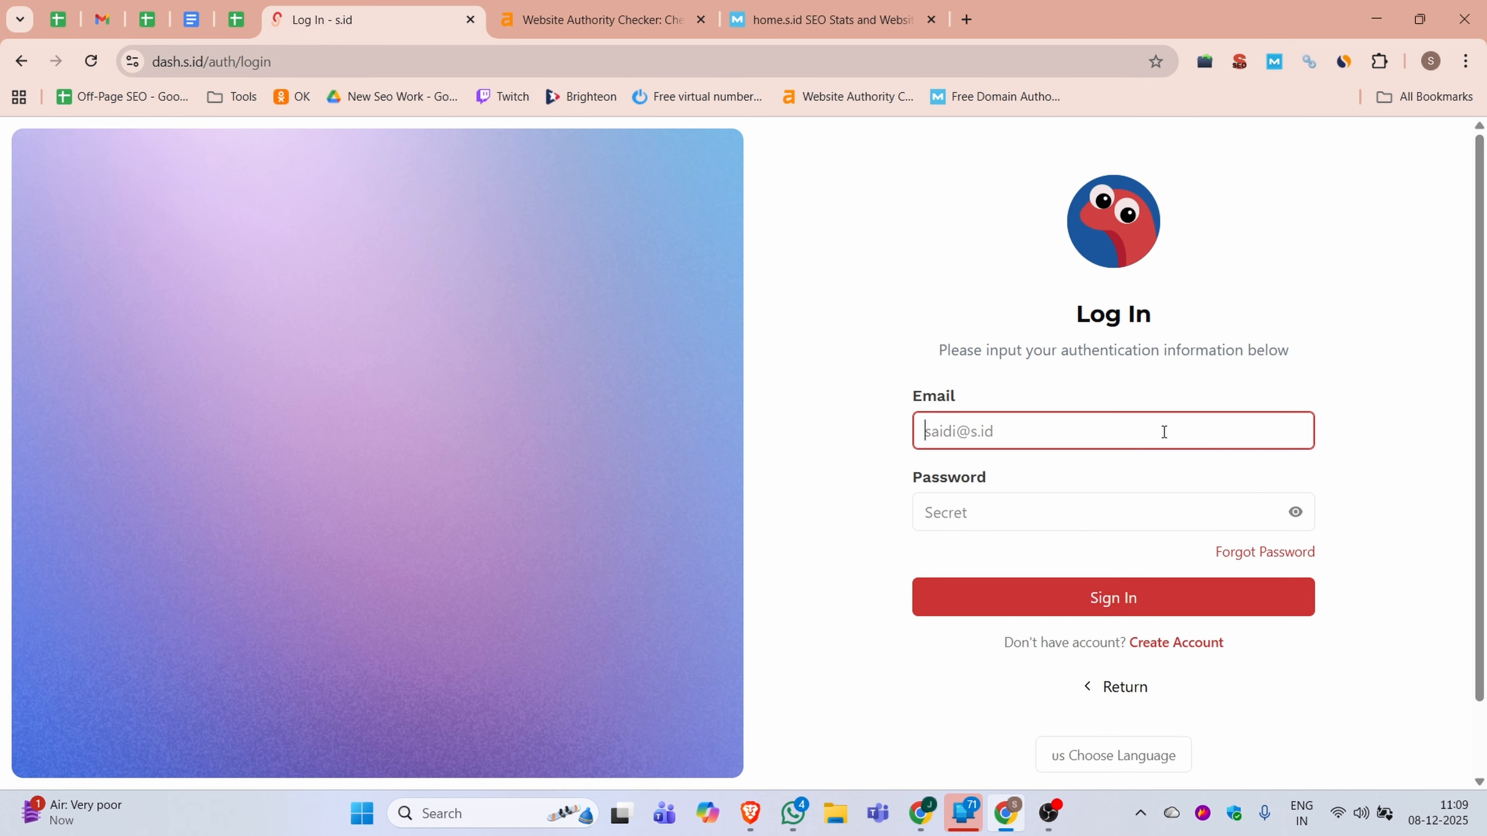
{"action": "left_click", "coordinate": [1039, 428]}
{"action": "left_click", "coordinate": [1089, 515]}
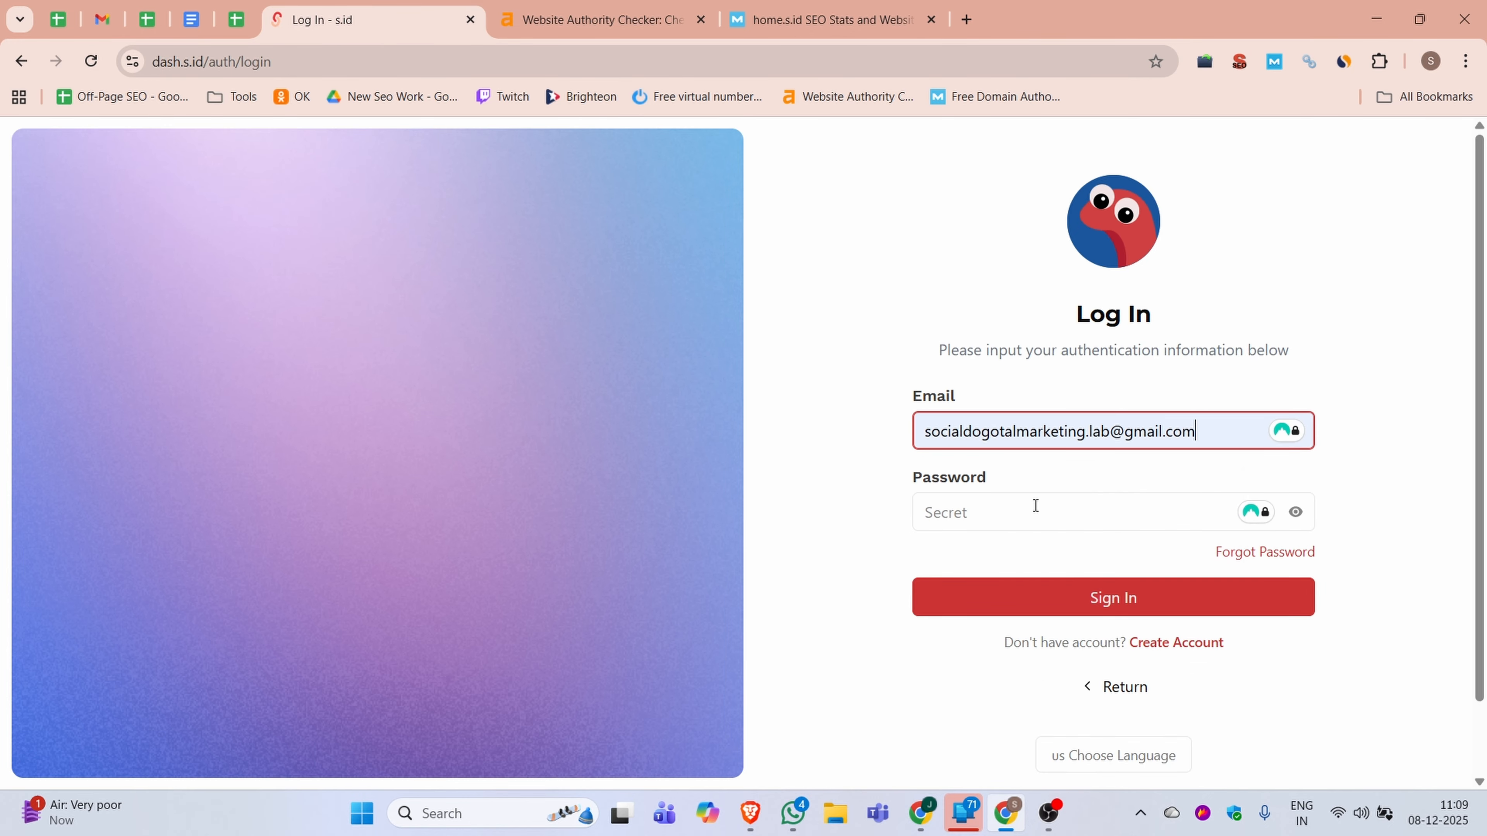
{"action": "left_click", "coordinate": [952, 507]}
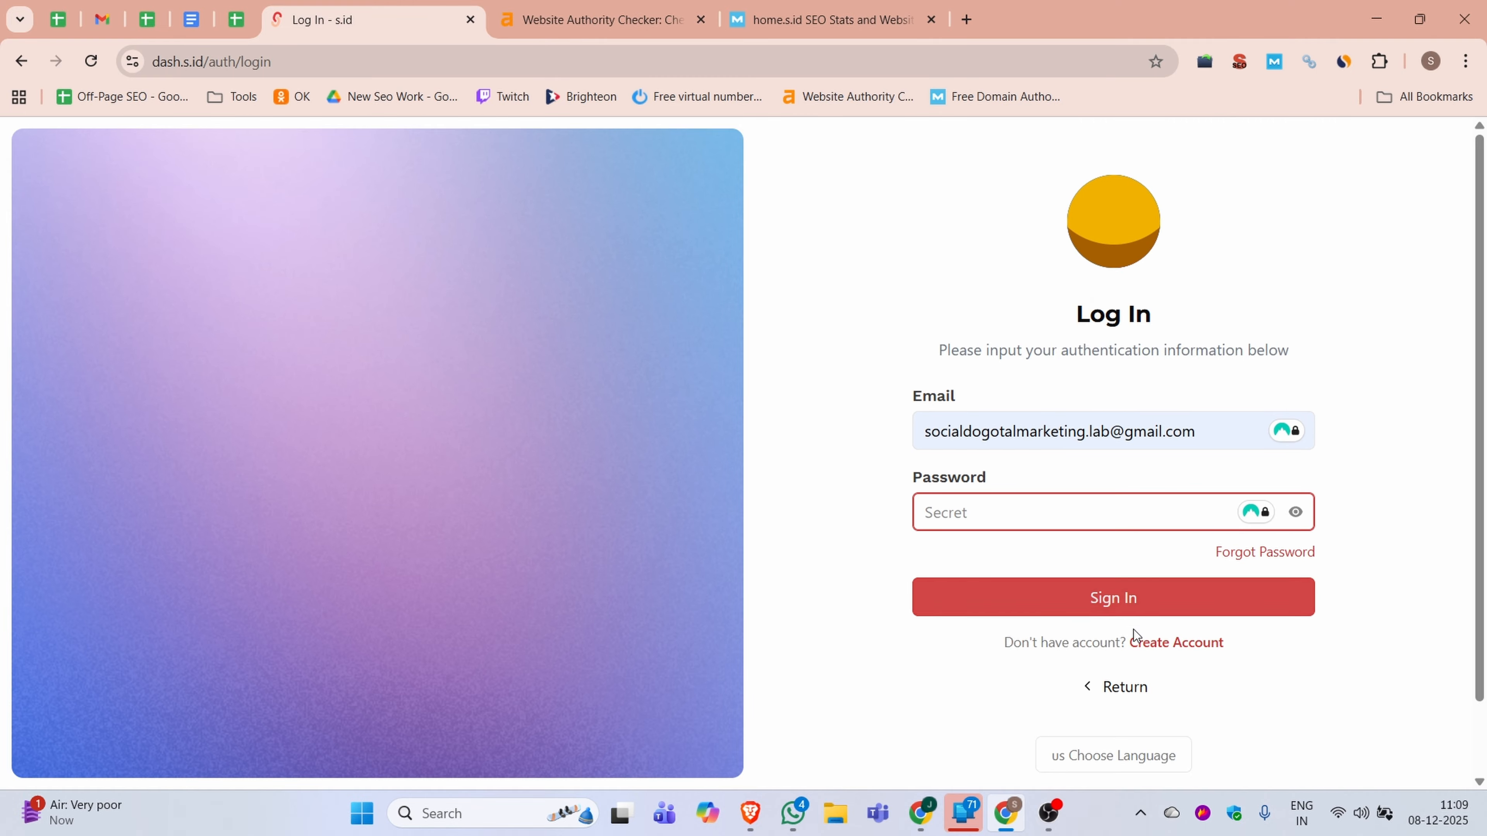
{"action": "left_click", "coordinate": [1162, 643]}
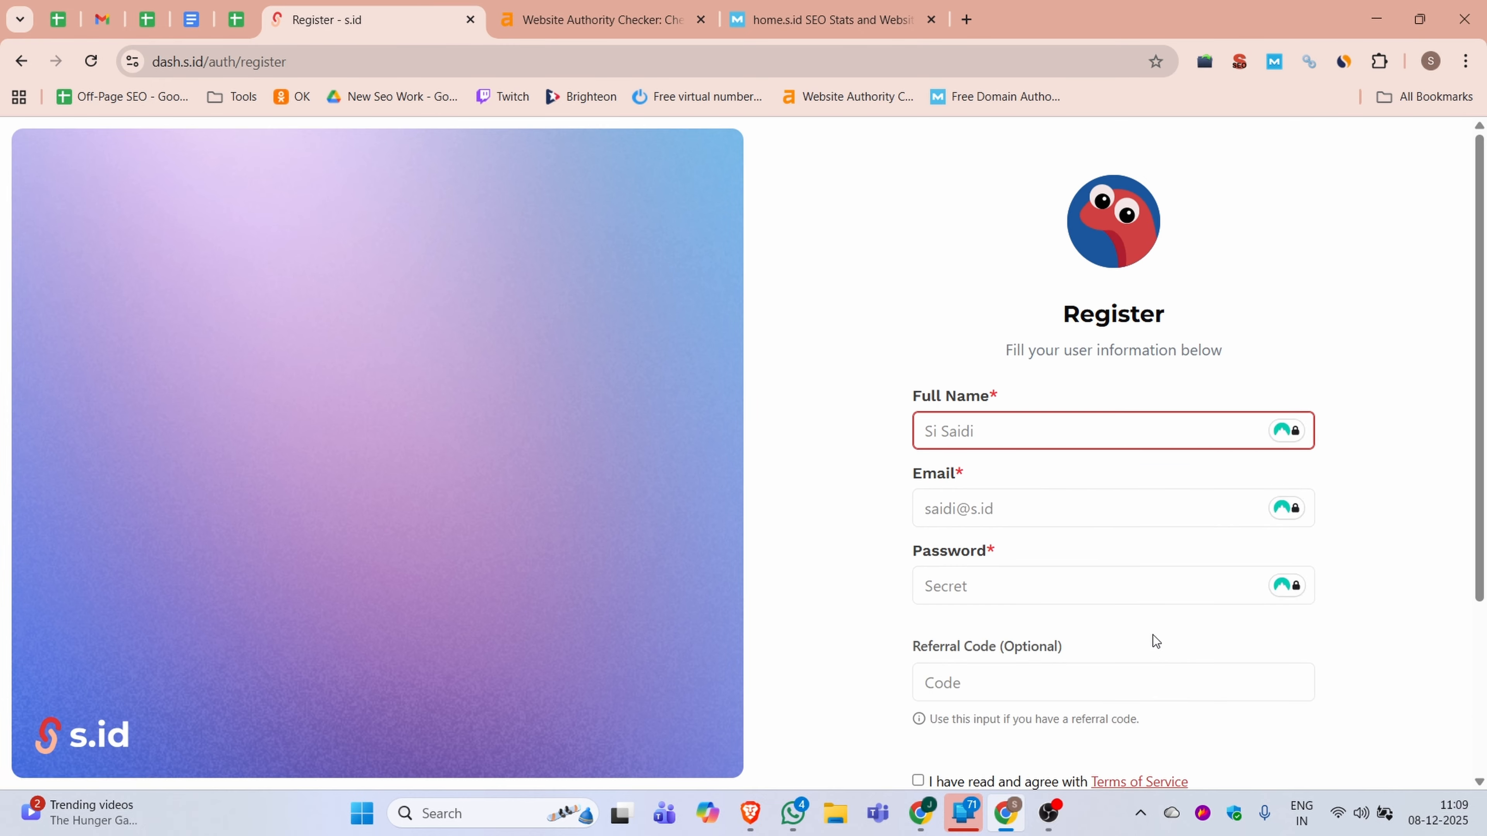
Fill in the registration form with the full name, email address and account password, leaving the referral code empty
{"action": "scroll", "coordinate": [974, 358], "scroll_direction": "down", "scroll_amount": 1}
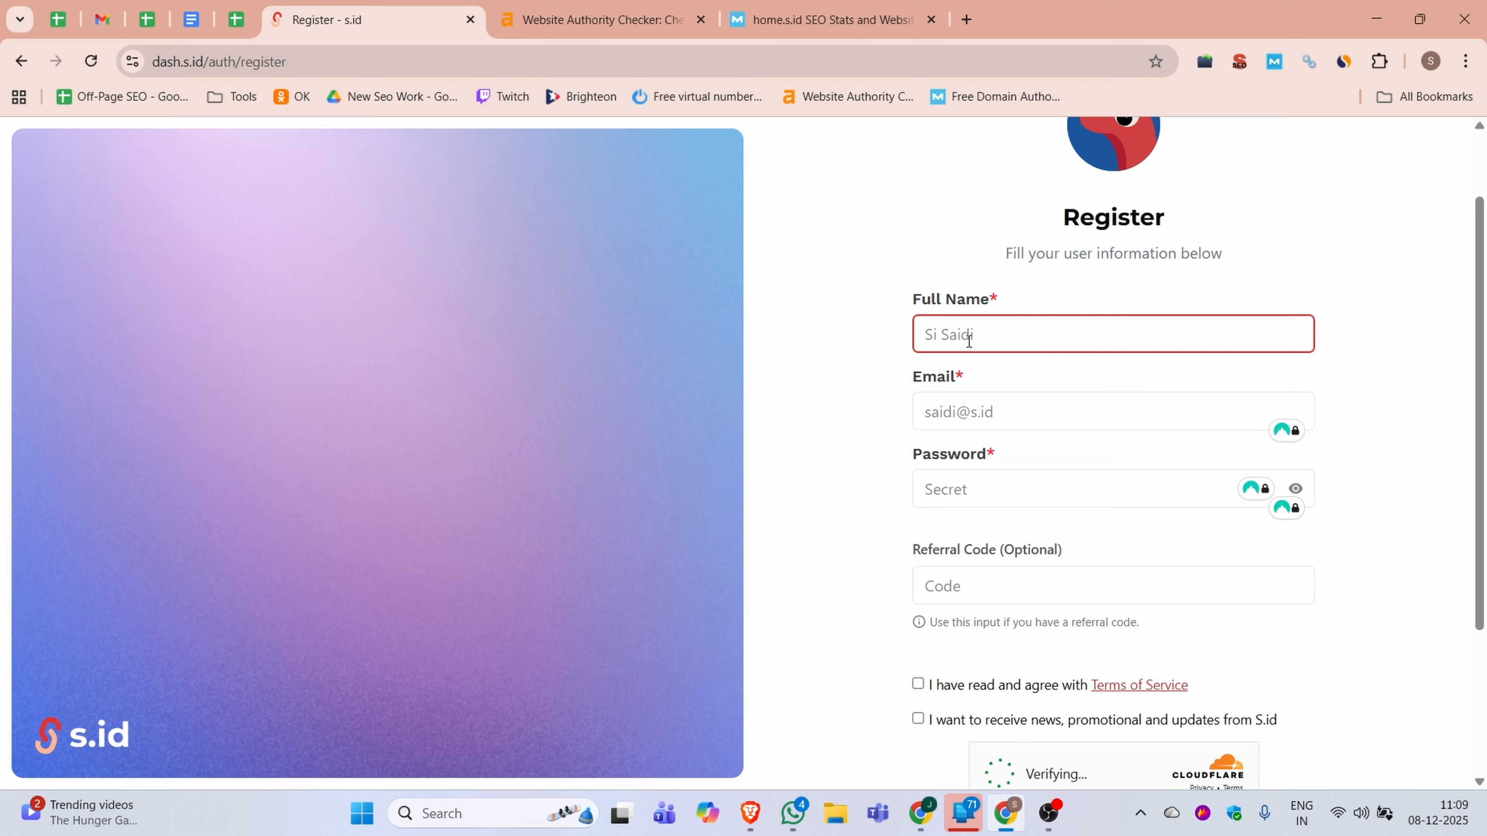
{"action": "type", "text": "DML T"}
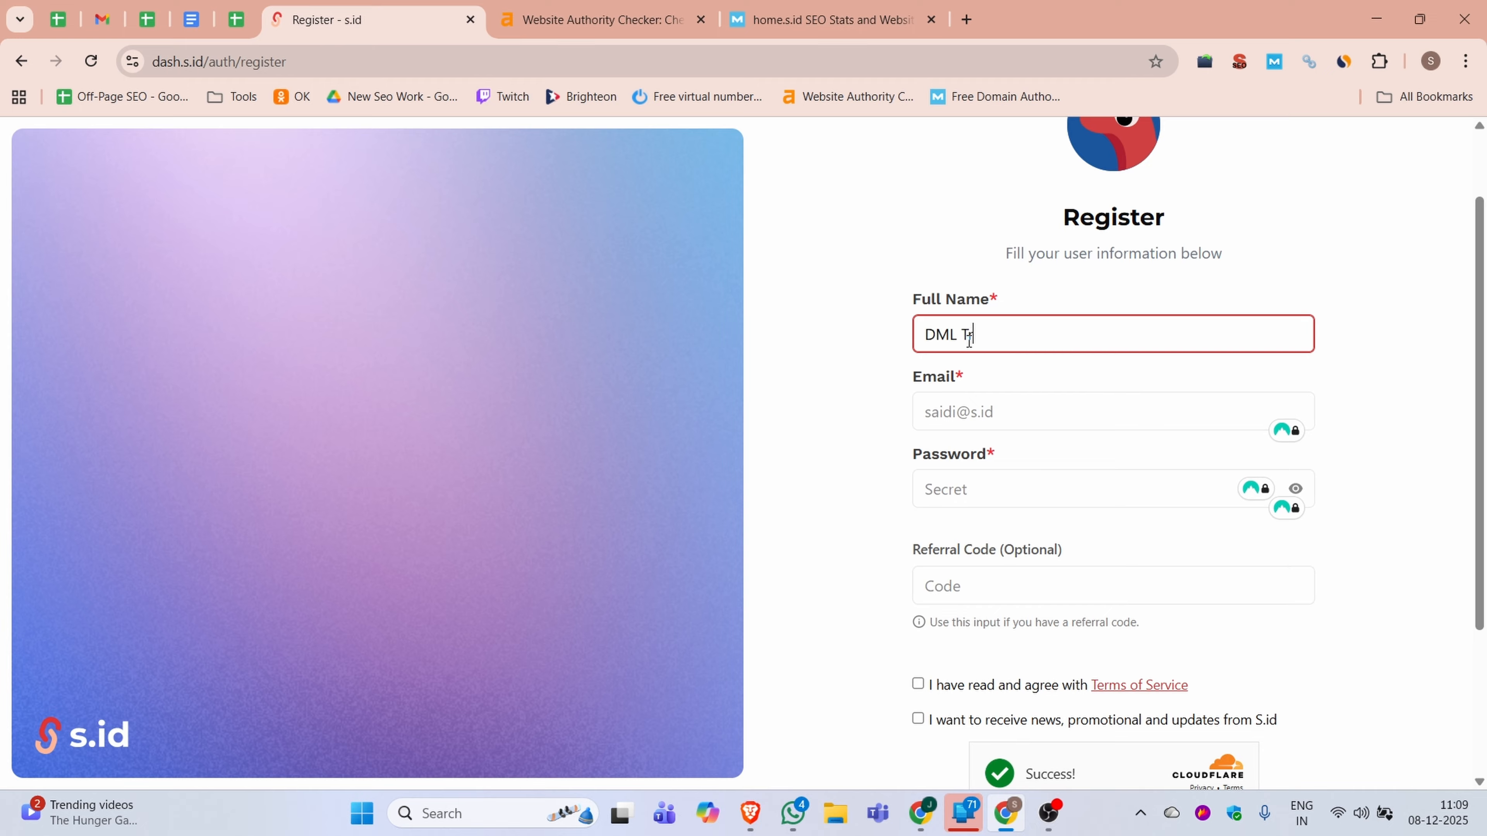
{"action": "type", "text": "raining"}
{"action": "left_click", "coordinate": [965, 412]}
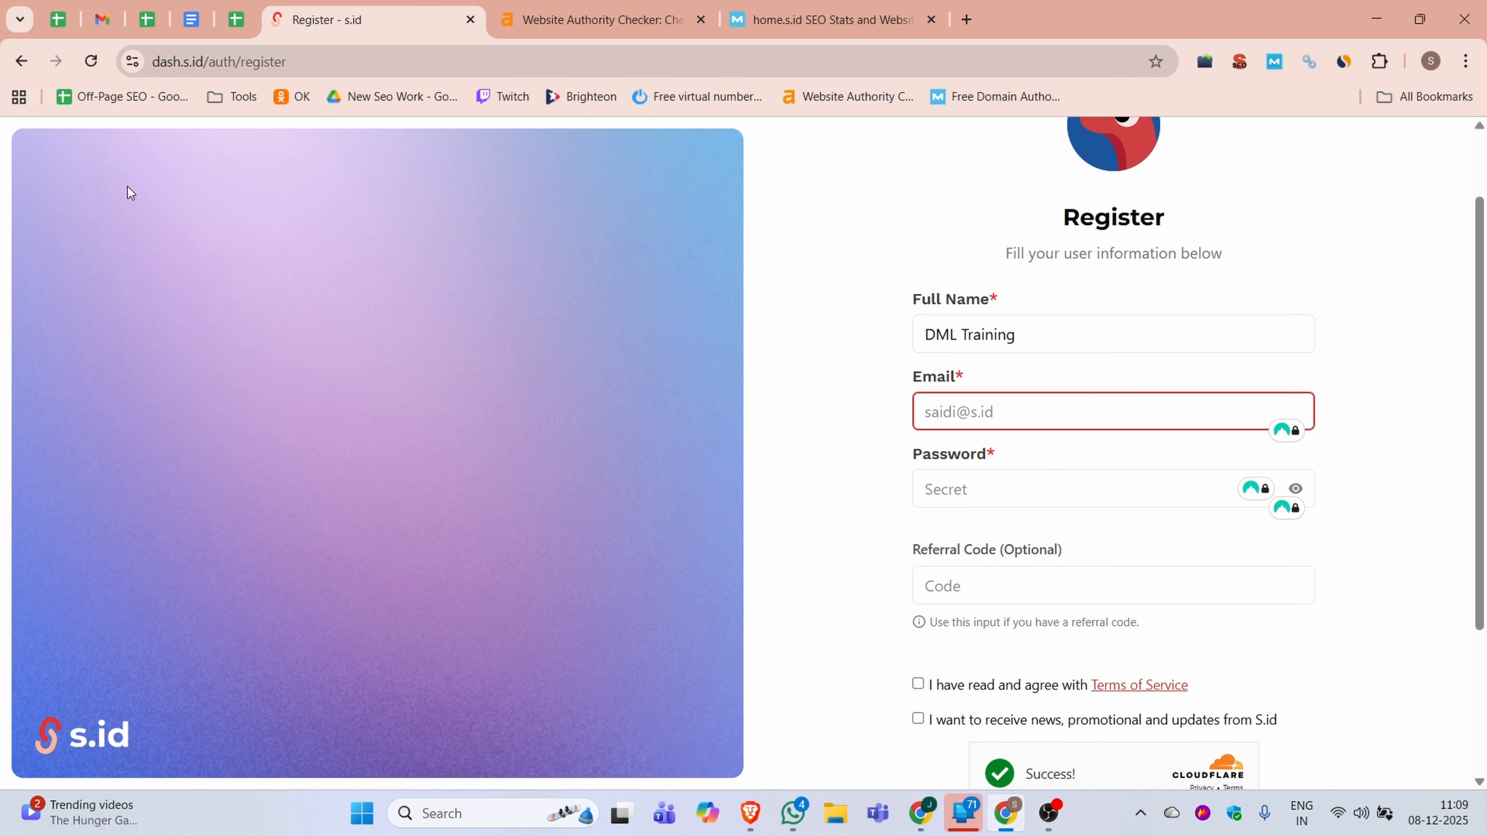
{"action": "left_click", "coordinate": [103, 20]}
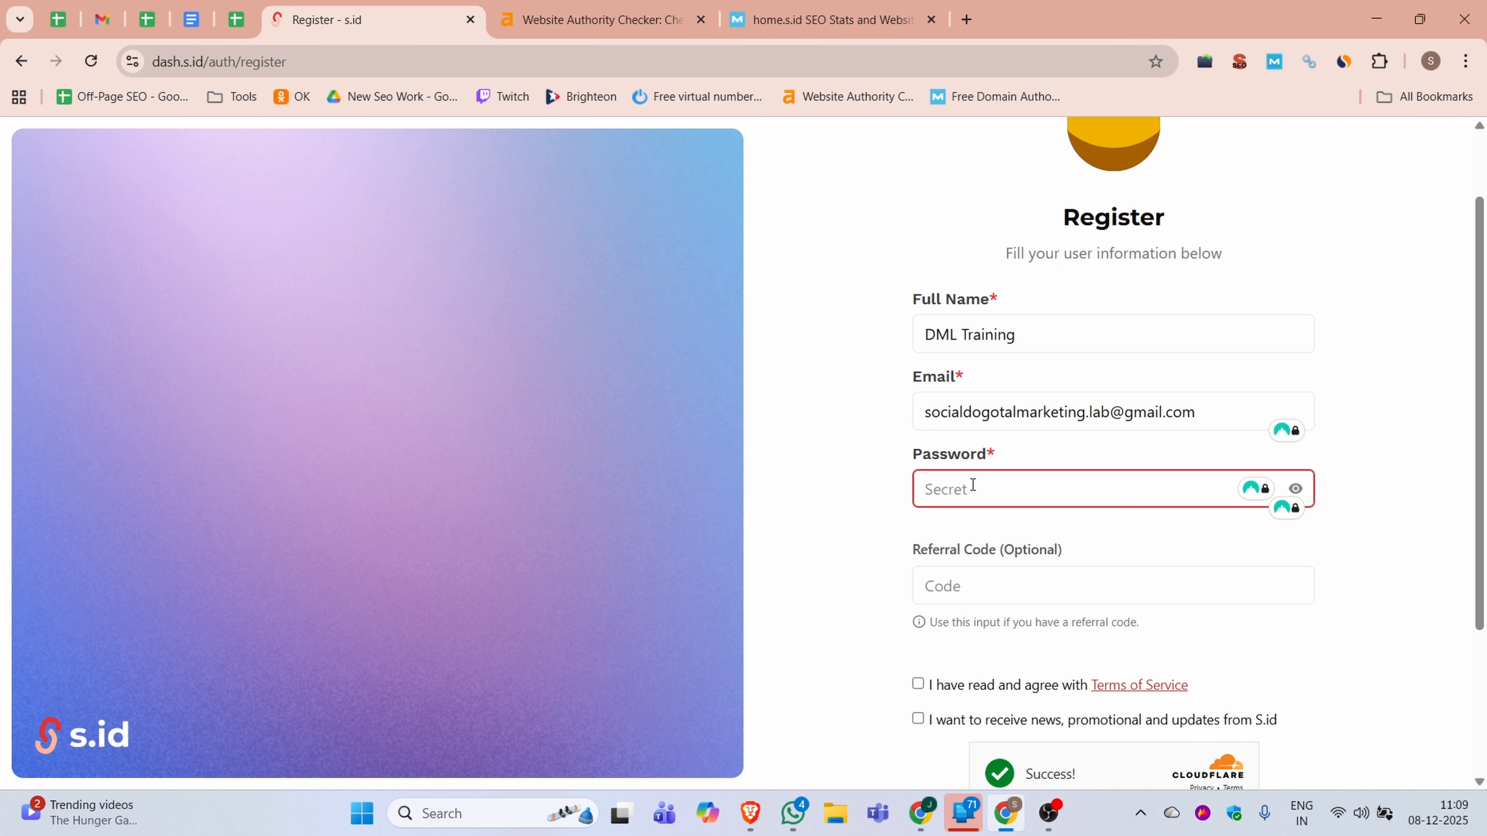
{"action": "key", "text": "ctrl+v"}
{"action": "left_click", "coordinate": [966, 586]}
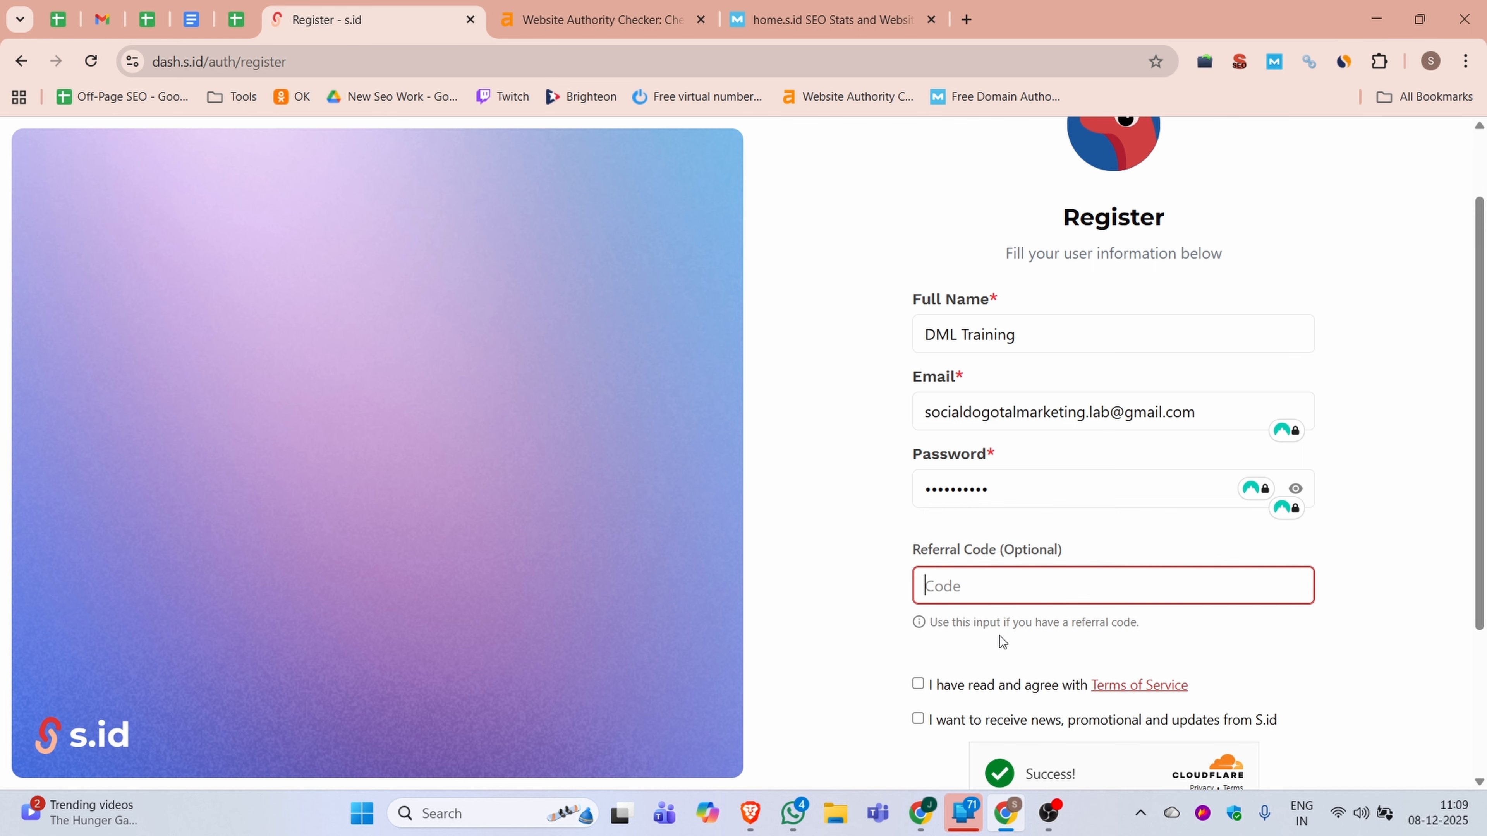
Agree to the Terms of Service, create the account and dismiss the promotional pop-up on the dashboard
{"action": "scroll", "coordinate": [1062, 479], "scroll_direction": "down", "scroll_amount": 3}
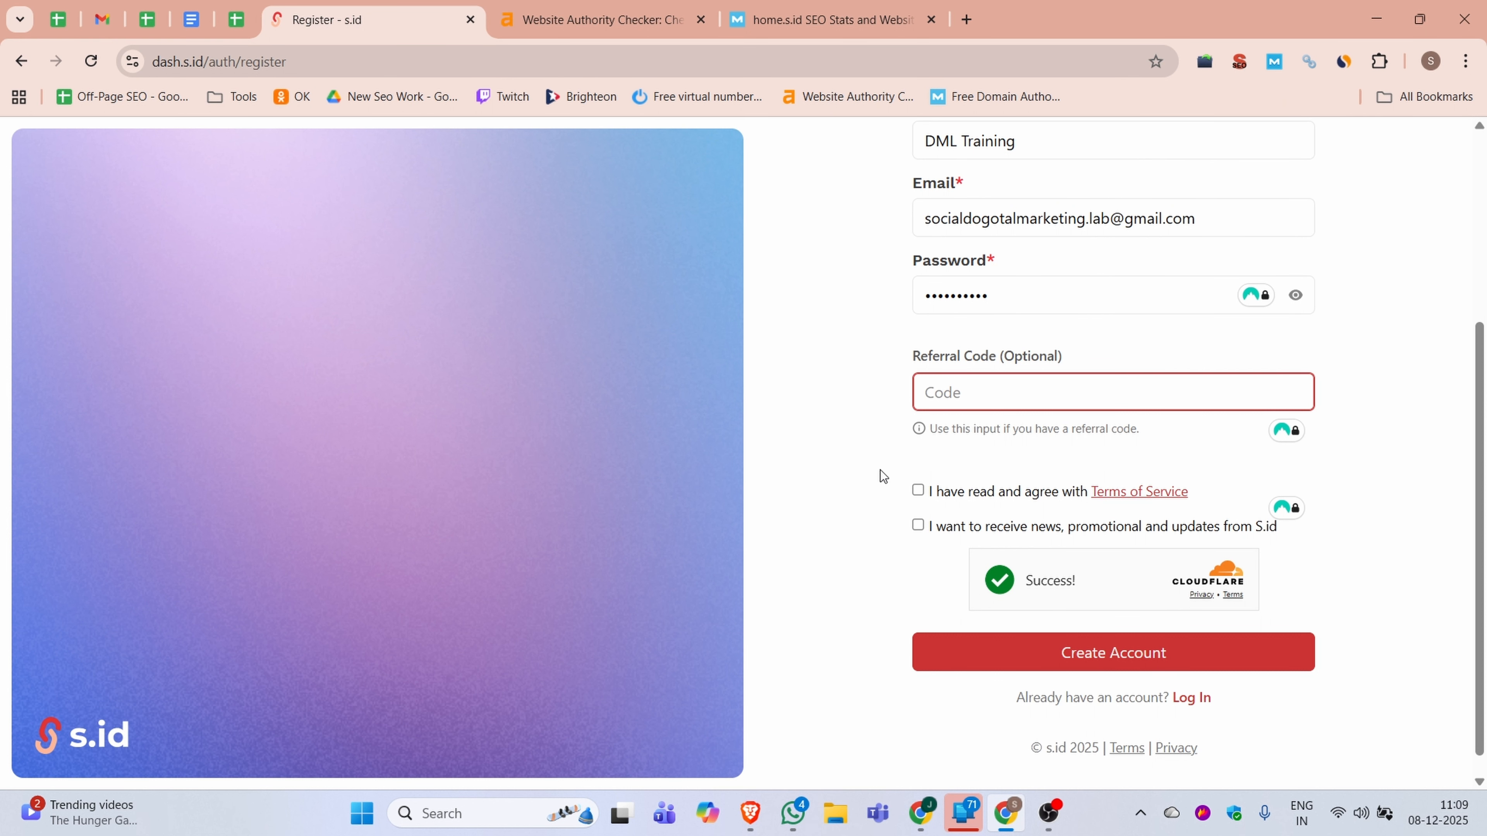
{"action": "left_click", "coordinate": [918, 491]}
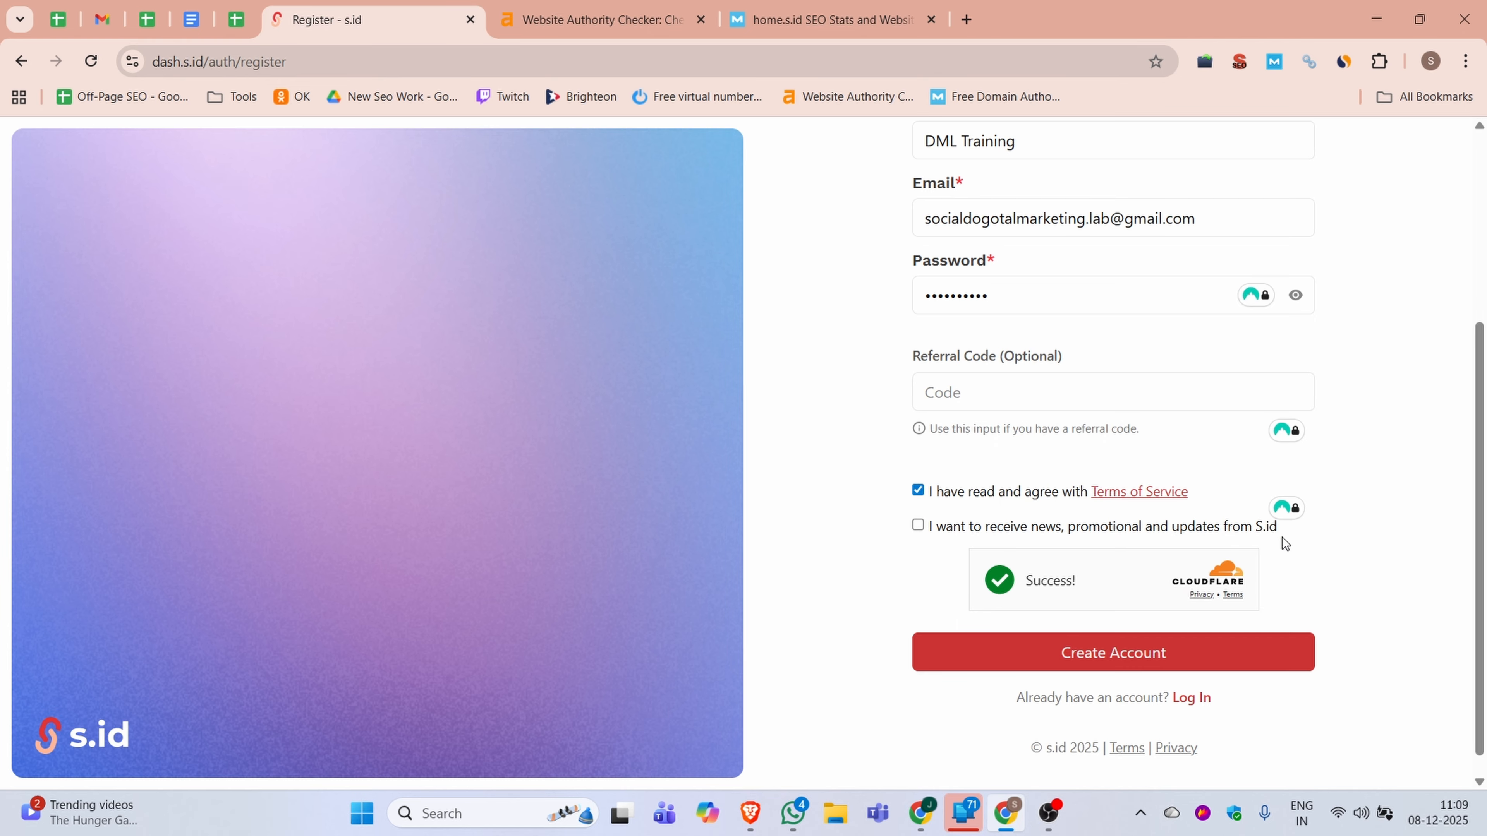
{"action": "left_click", "coordinate": [1082, 666]}
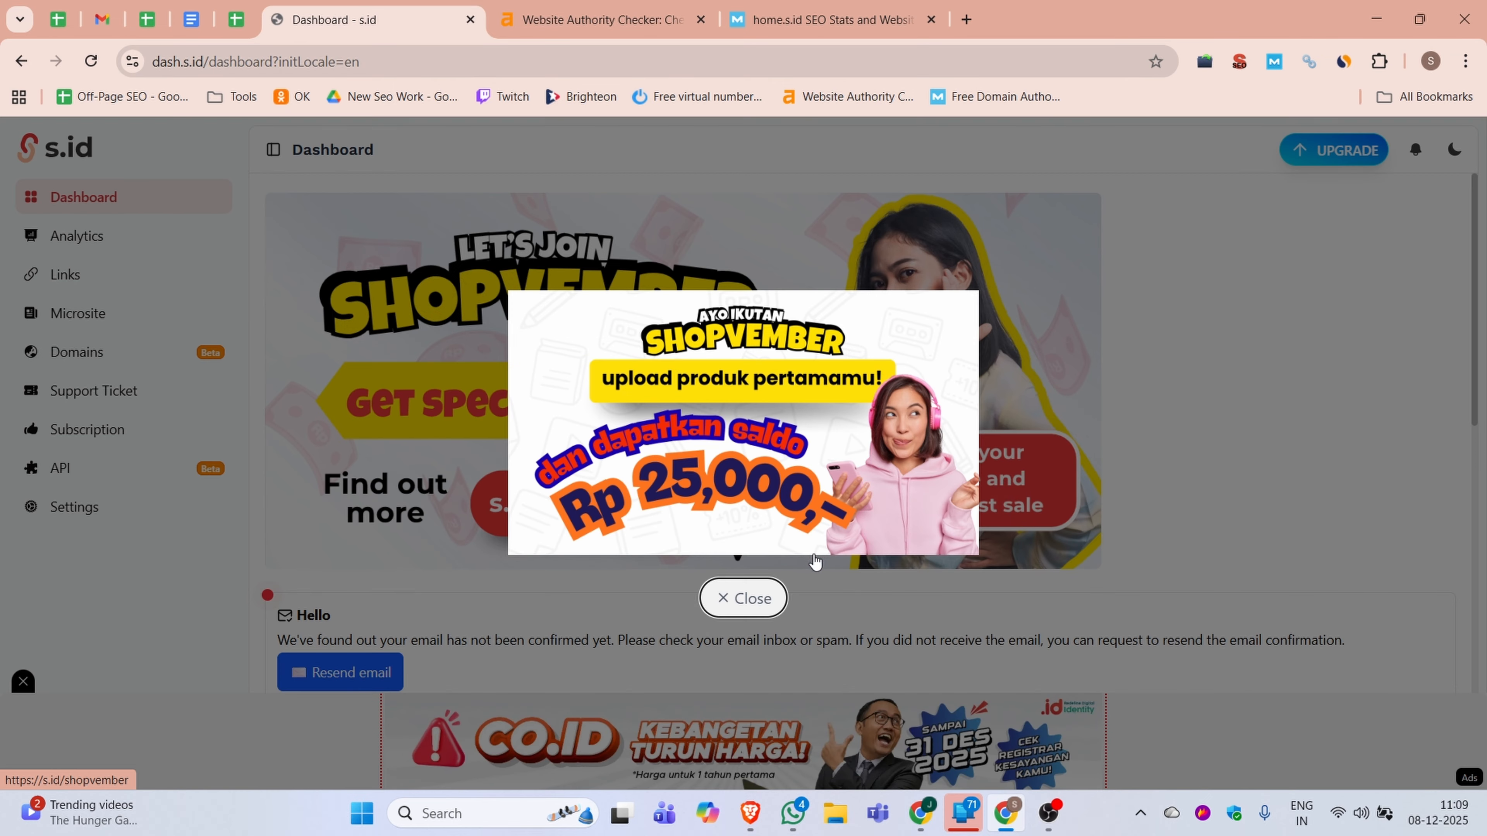
{"action": "left_click", "coordinate": [735, 599]}
Switch to Gmail and open the Email Verification message from s.id in the Spam folder
{"action": "scroll", "coordinate": [571, 454], "scroll_direction": "down", "scroll_amount": 5}
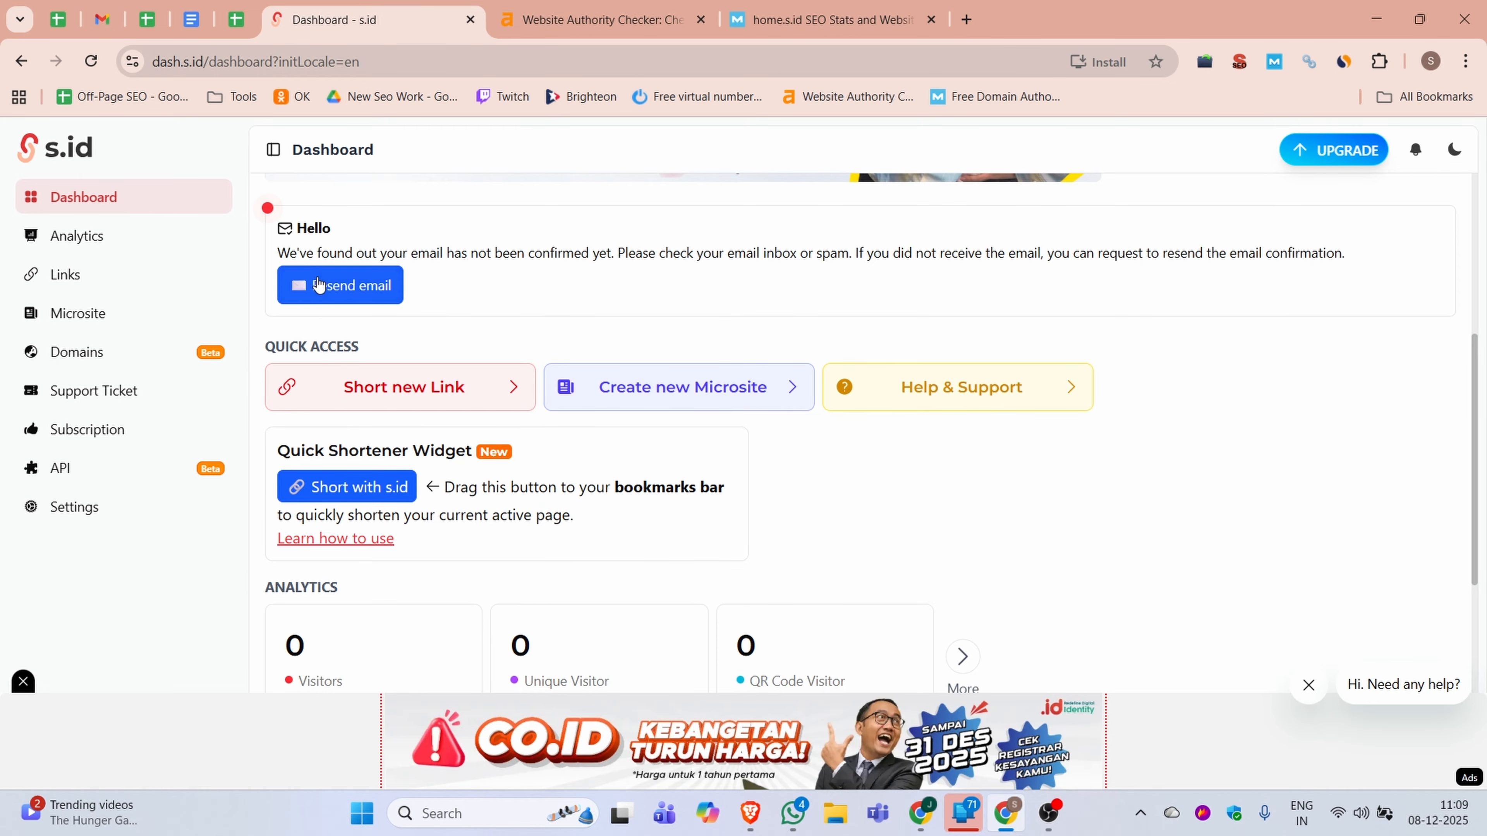
{"action": "scroll", "coordinate": [773, 438], "scroll_direction": "up", "scroll_amount": 1}
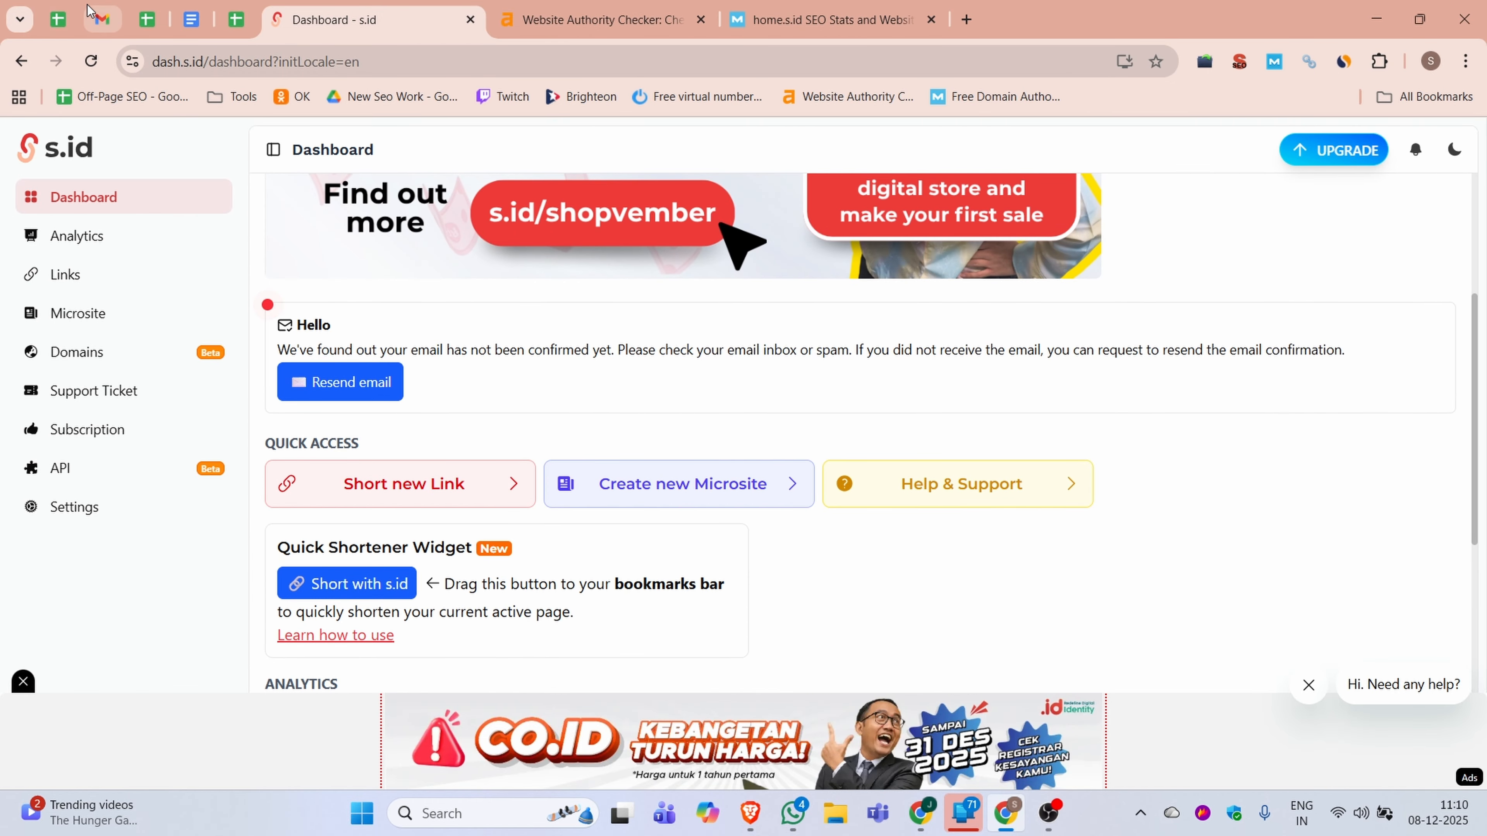
{"action": "left_click", "coordinate": [102, 20]}
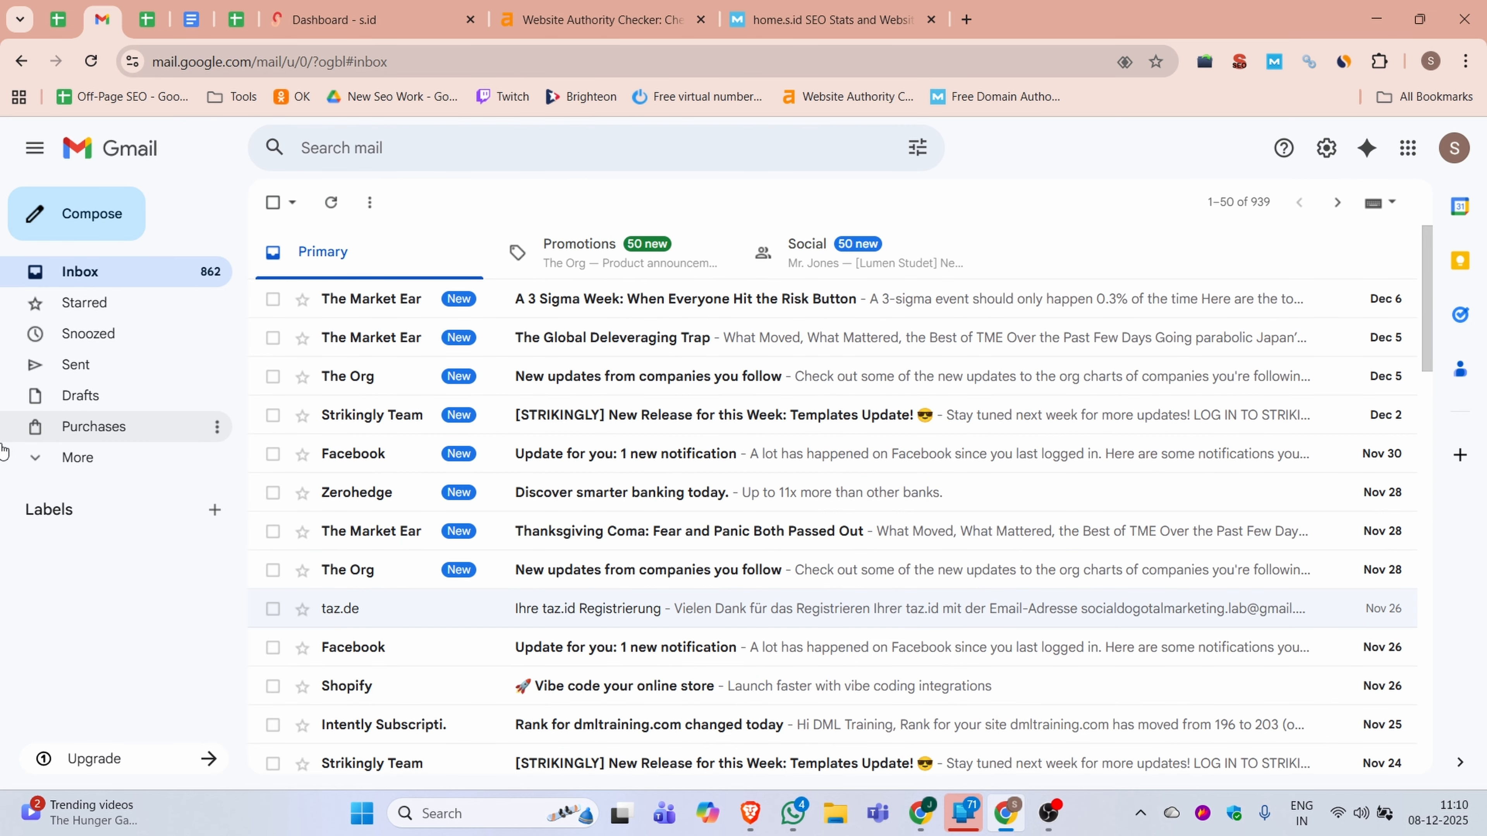
{"action": "left_click", "coordinate": [59, 459]}
{"action": "left_click", "coordinate": [82, 581]}
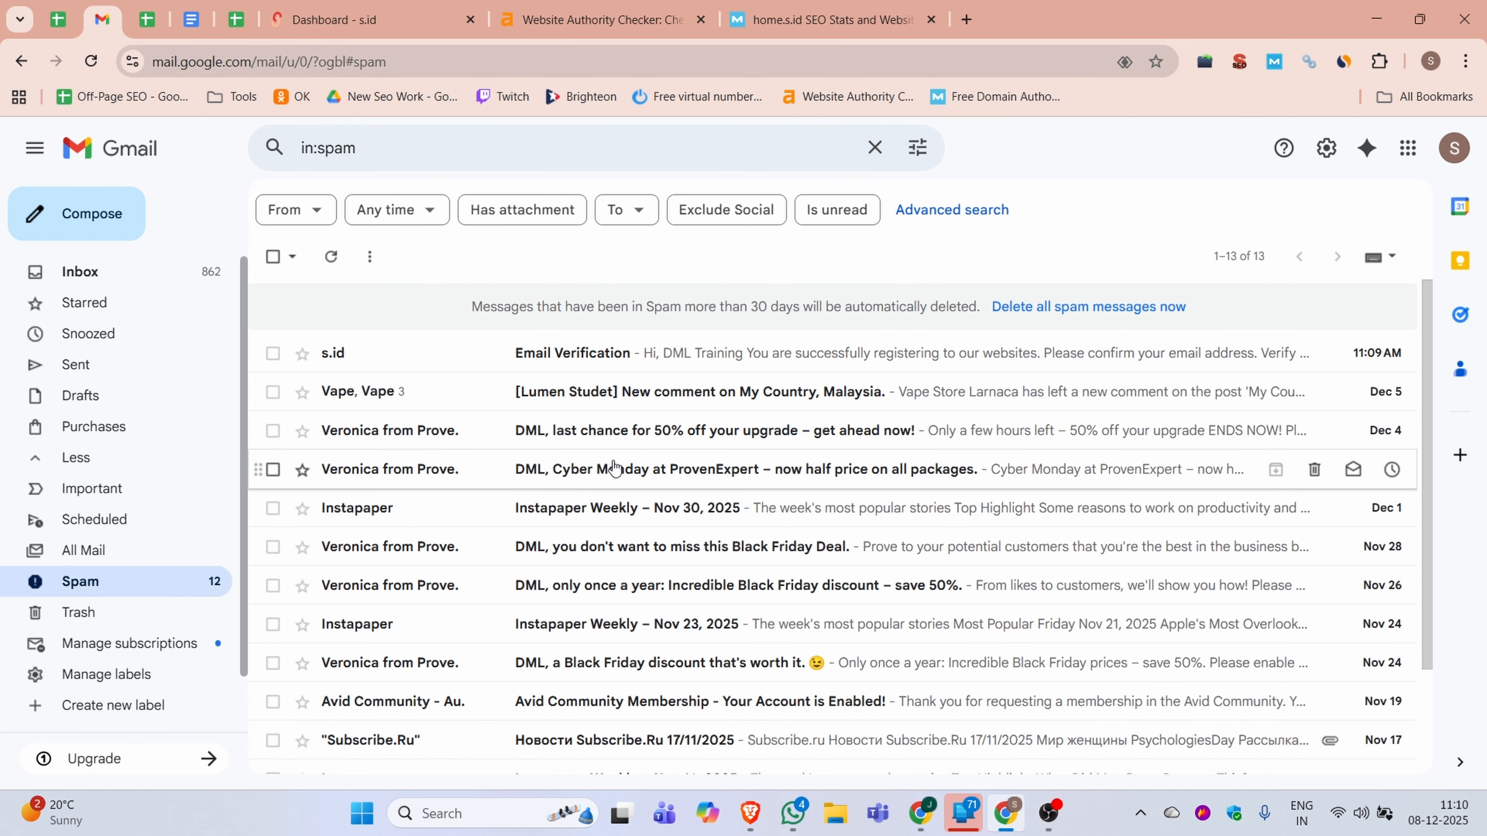
{"action": "left_click", "coordinate": [571, 352]}
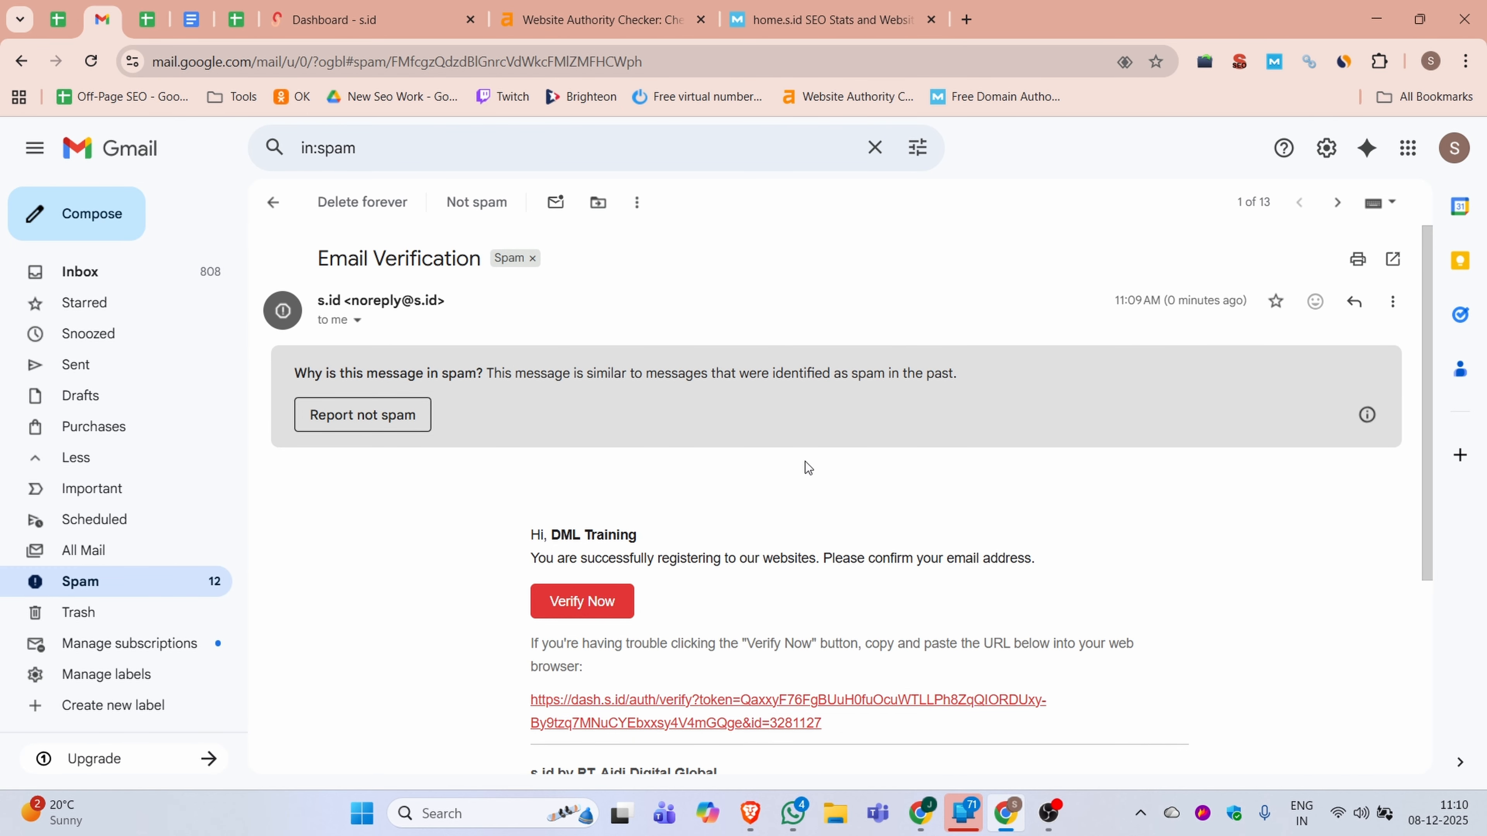
Try to verify the s.id account with the Verify Now option and the link in the verification email
{"action": "scroll", "coordinate": [807, 467], "scroll_direction": "down", "scroll_amount": 3}
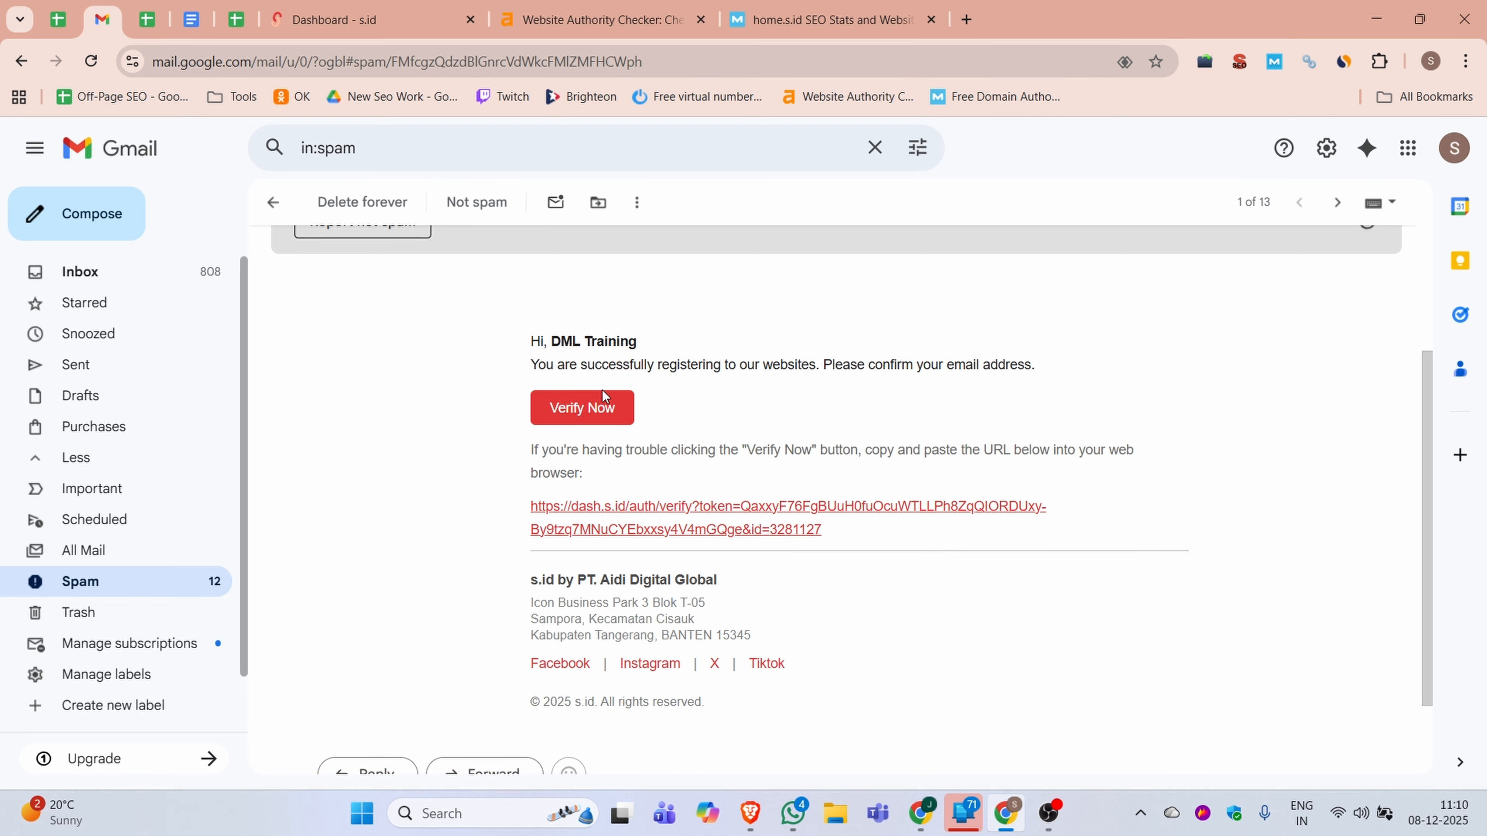
{"action": "left_click", "coordinate": [566, 404]}
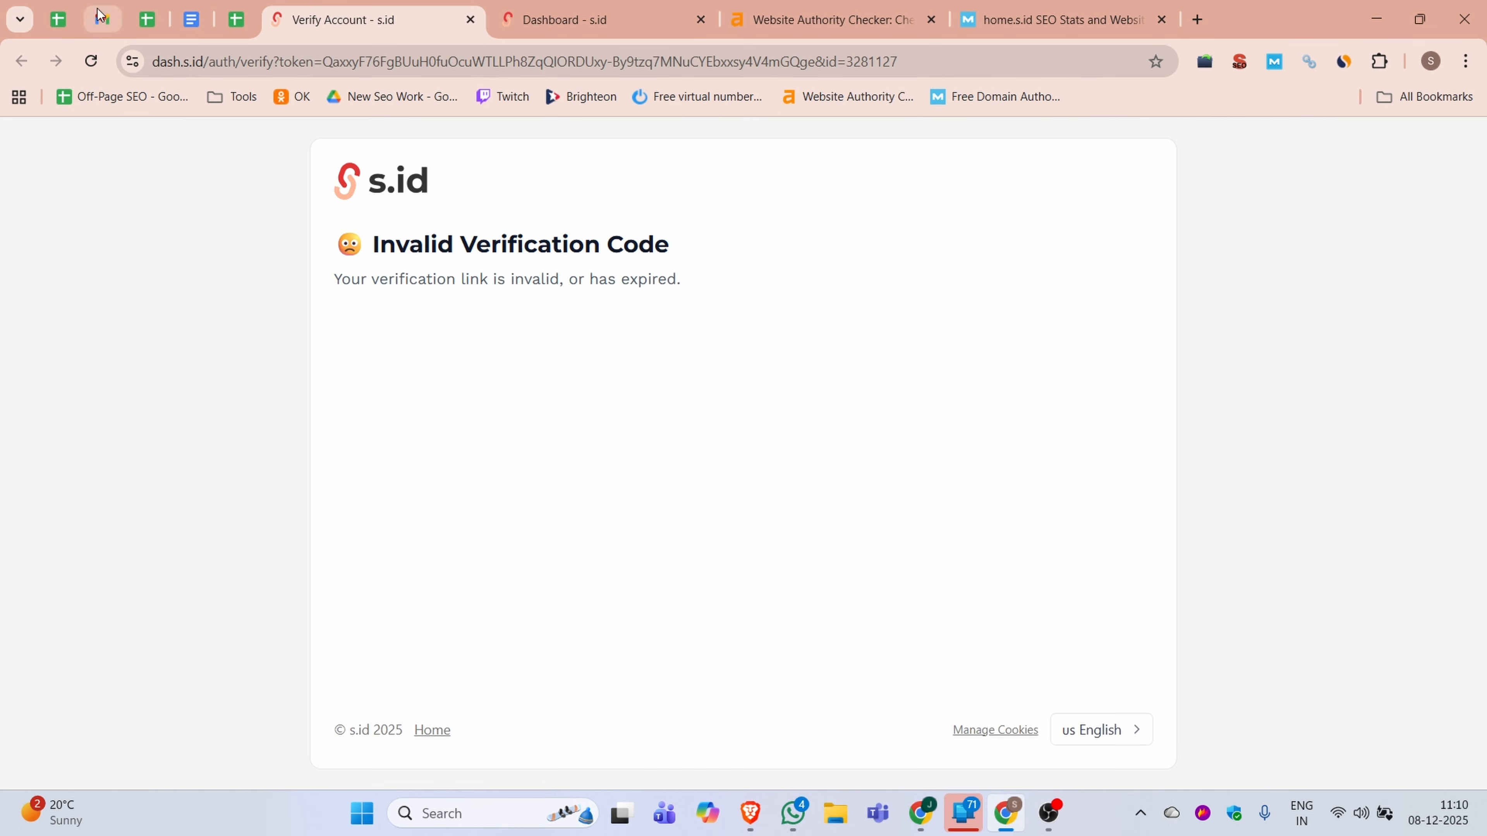
{"action": "left_click", "coordinate": [97, 9]}
{"action": "left_click", "coordinate": [585, 515]}
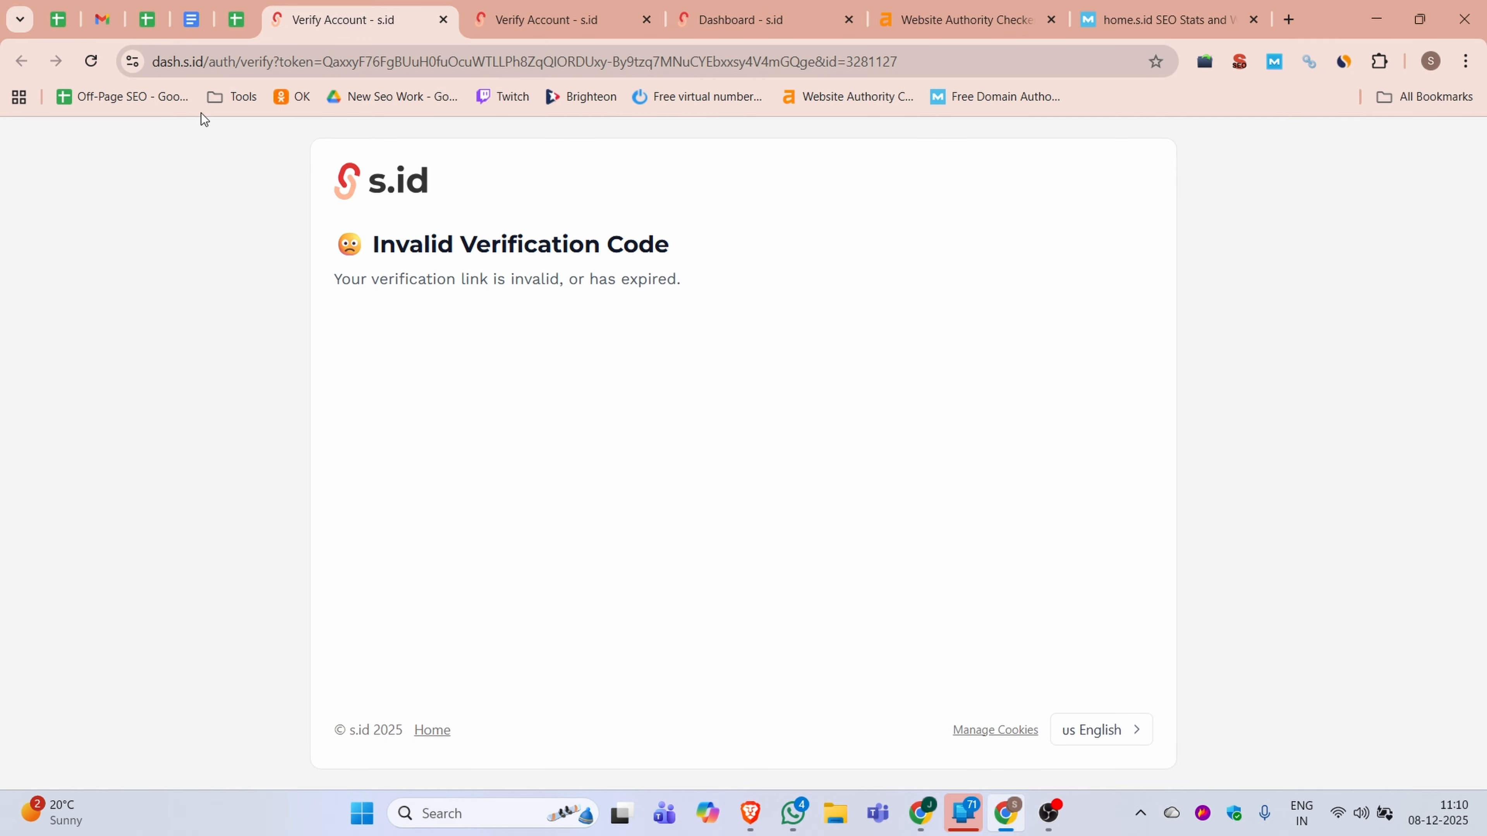
{"action": "left_click", "coordinate": [104, 18]}
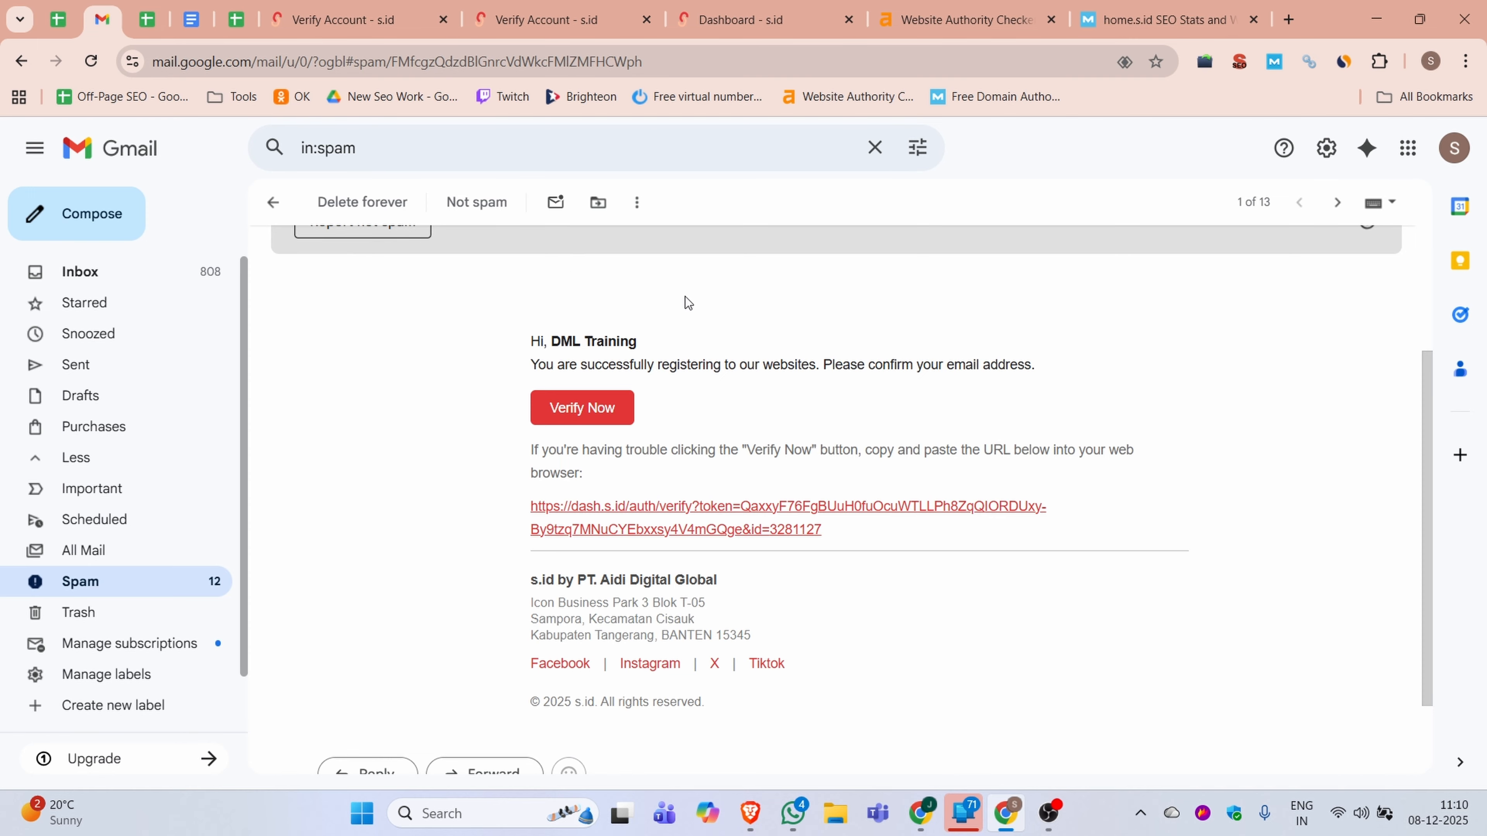
{"action": "left_click", "coordinate": [558, 421]}
Resend the confirmation email from the s.id dashboard, verify the account with the new link and return to the dashboard
{"action": "left_click", "coordinate": [819, 20]}
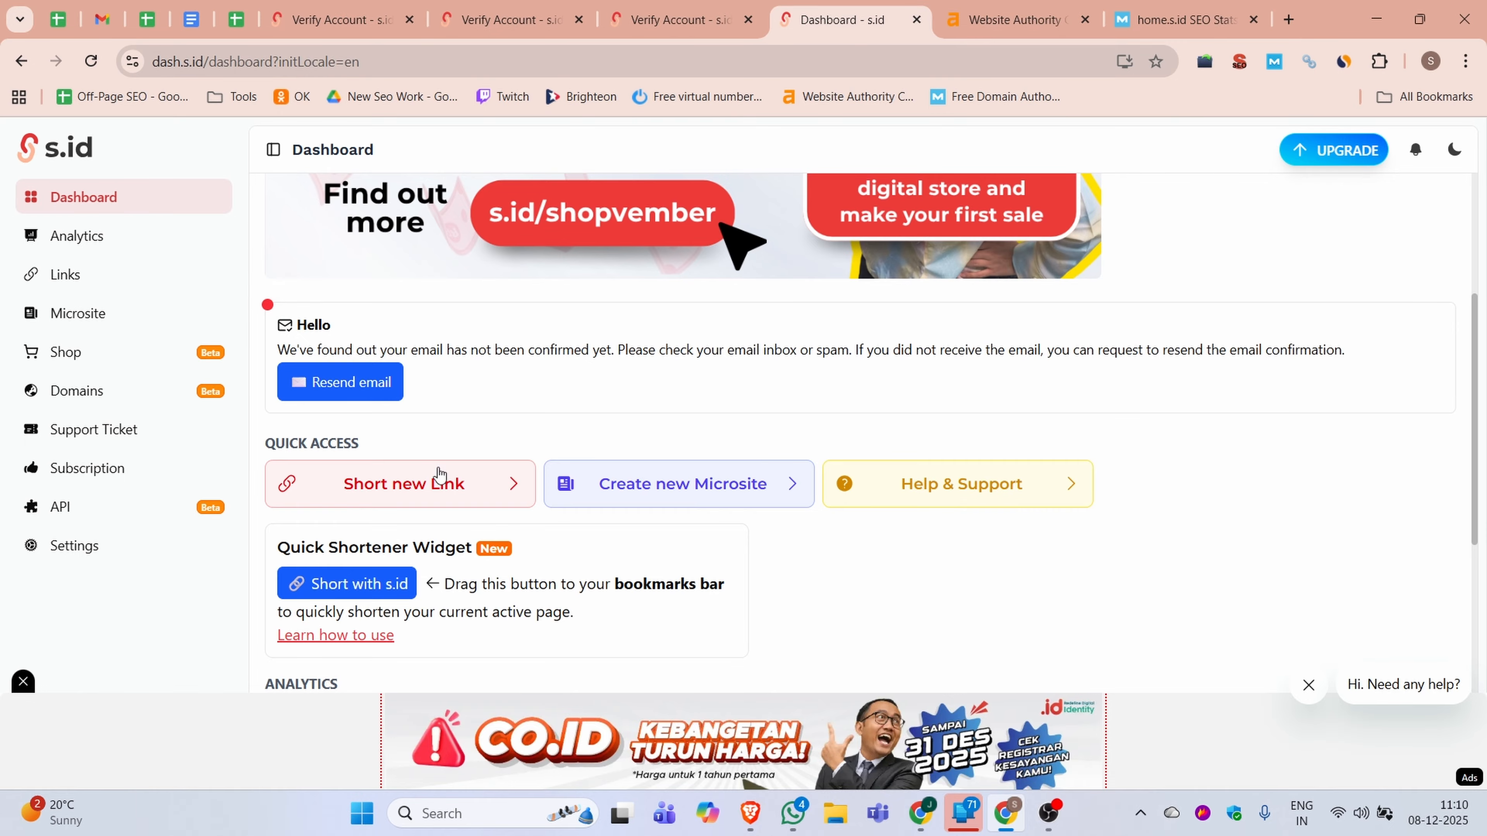
{"action": "left_click", "coordinate": [345, 381]}
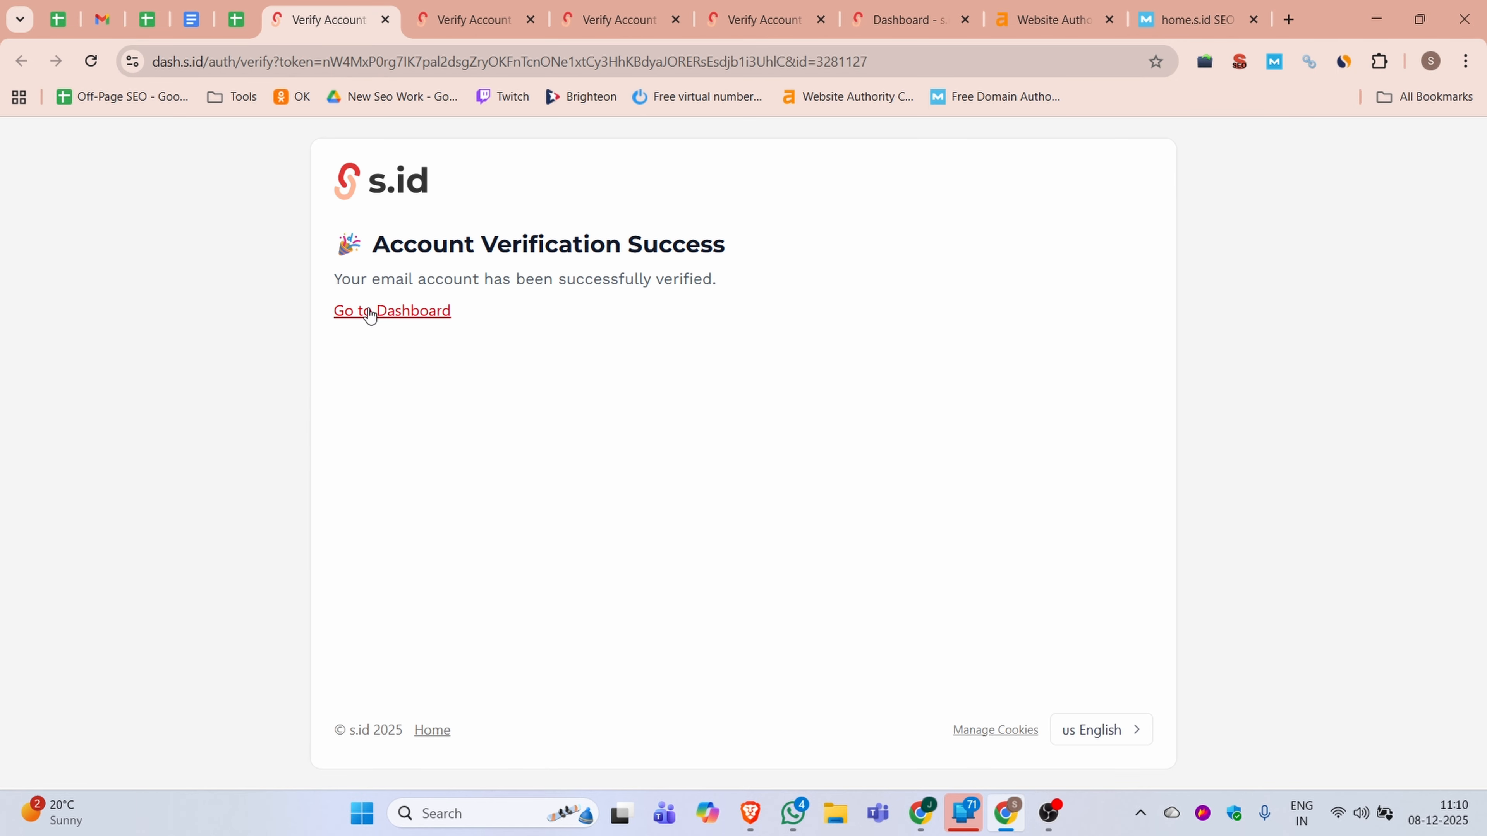
{"action": "left_click", "coordinate": [363, 311]}
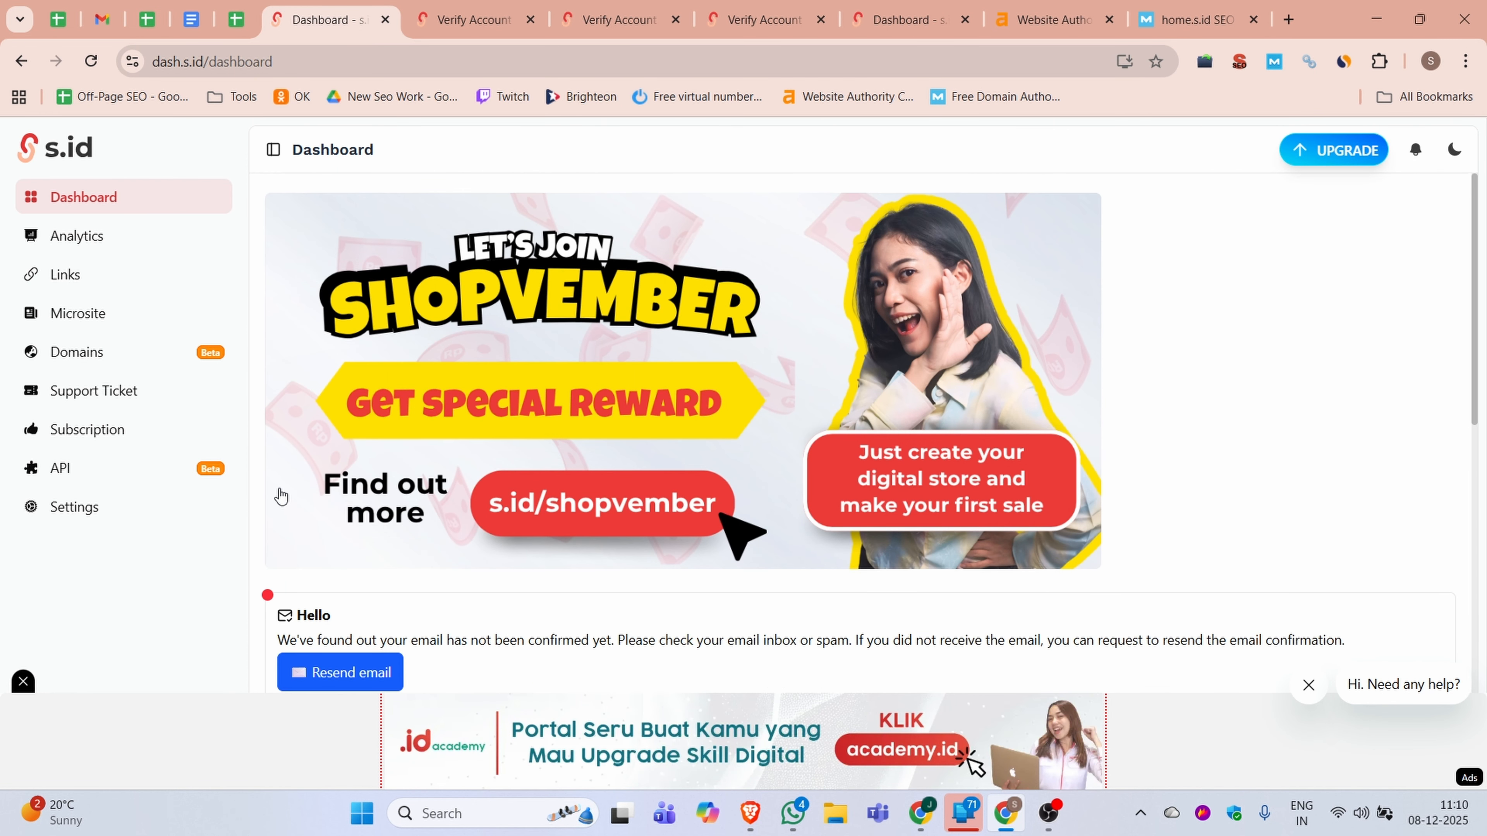
Review the dashboard's quick access options and analytics, along with the account's profile settings
{"action": "scroll", "coordinate": [431, 392], "scroll_direction": "down", "scroll_amount": 5}
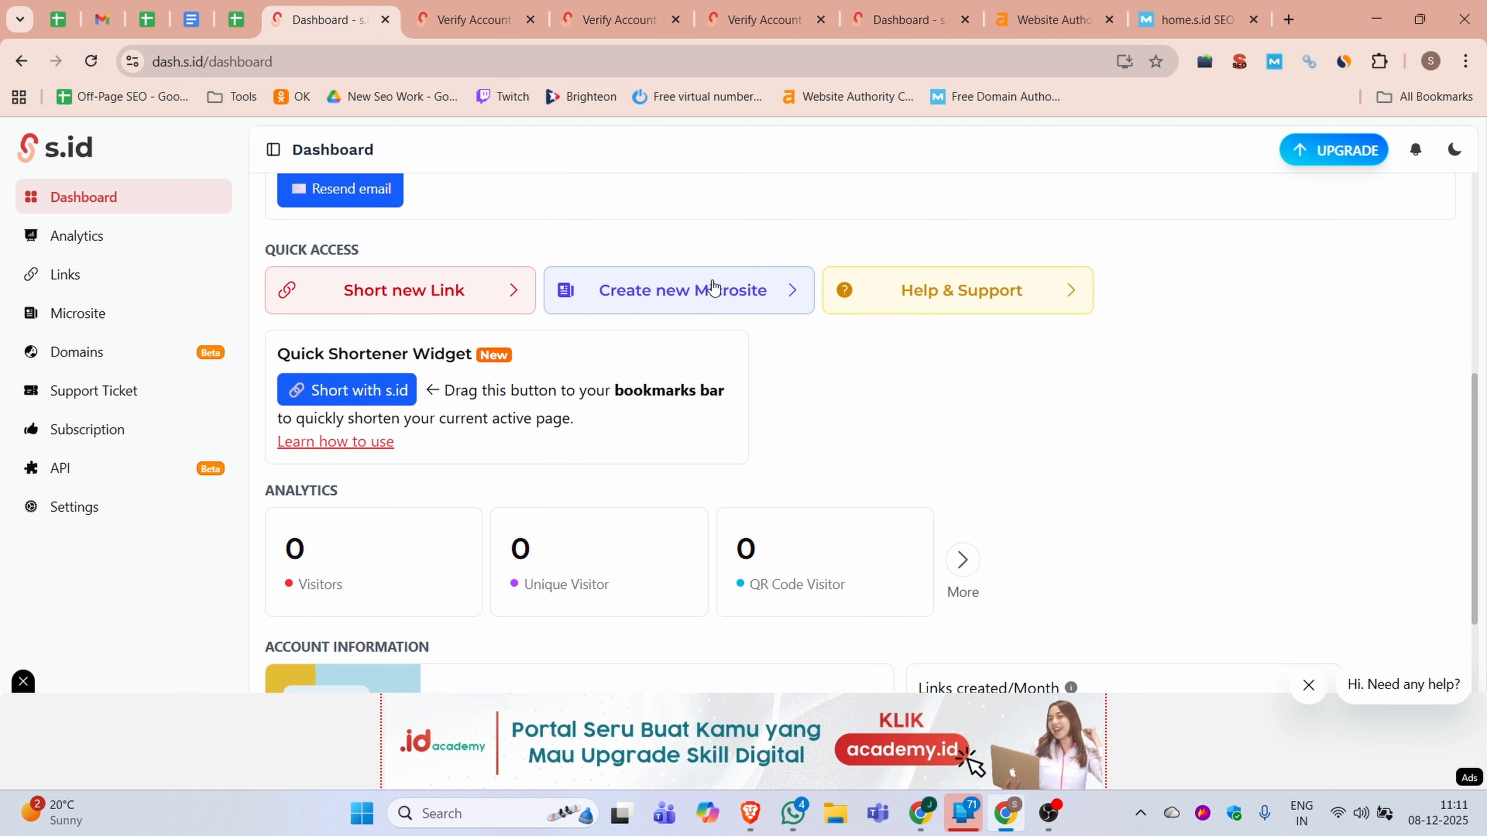
{"action": "left_click", "coordinate": [90, 508]}
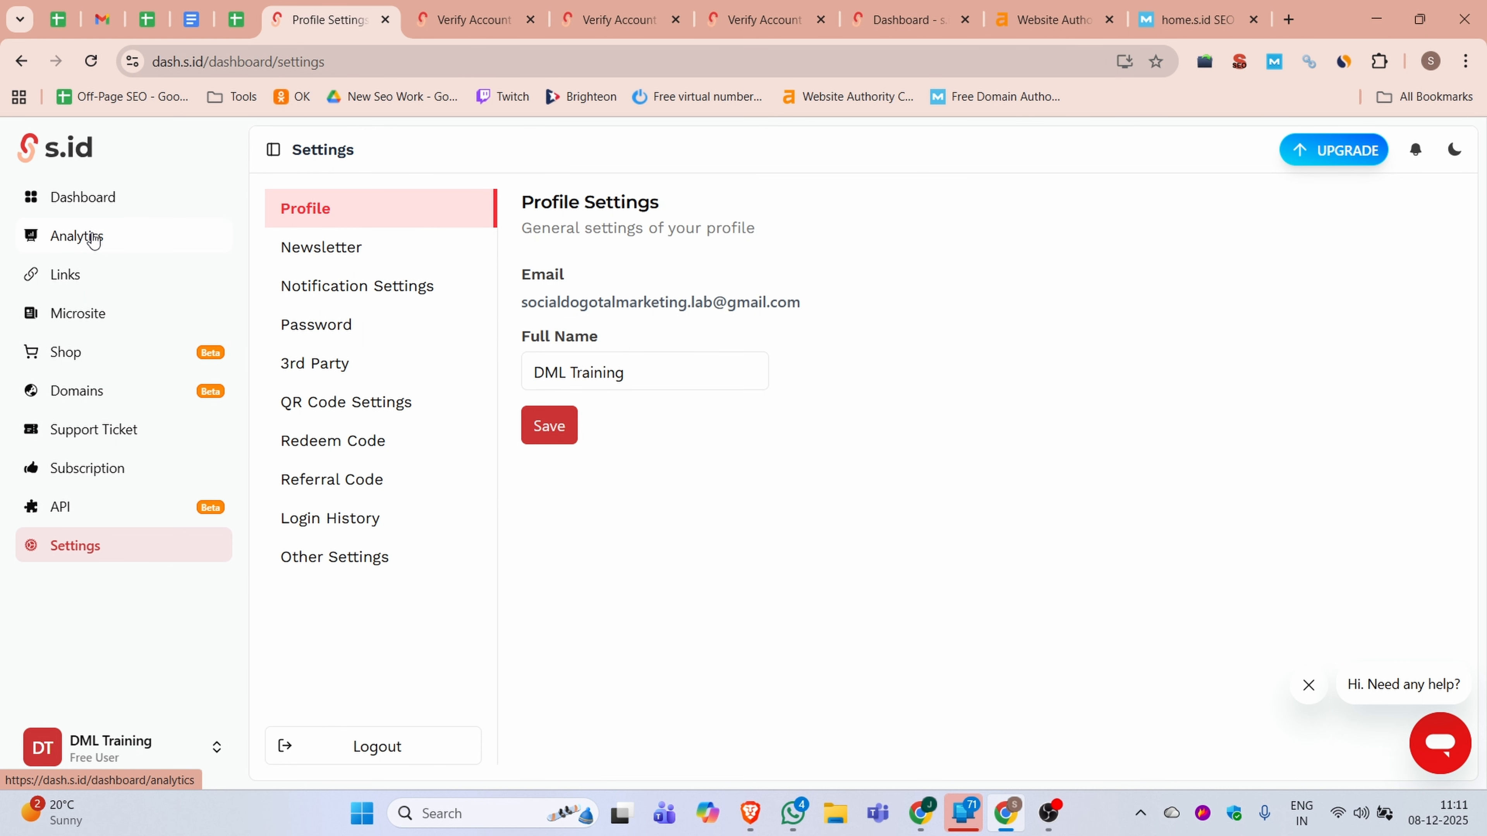
{"action": "left_click", "coordinate": [100, 198]}
{"action": "scroll", "coordinate": [779, 519], "scroll_direction": "down", "scroll_amount": 9}
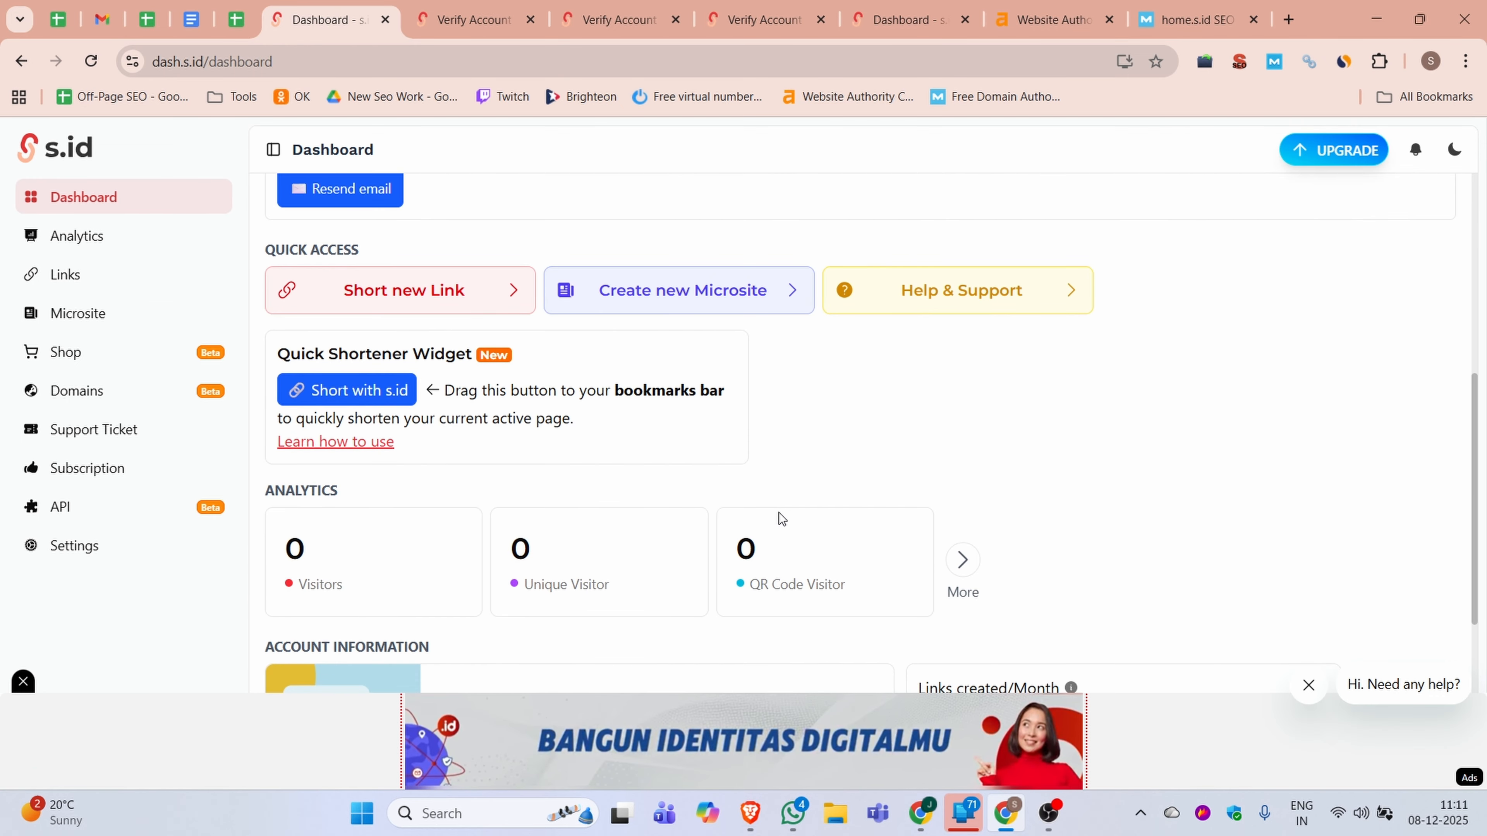
{"action": "scroll", "coordinate": [773, 516], "scroll_direction": "up", "scroll_amount": 9}
Start a new microsite, choose Personal Branding as its type and continue to the template selection
{"action": "left_click", "coordinate": [79, 275]}
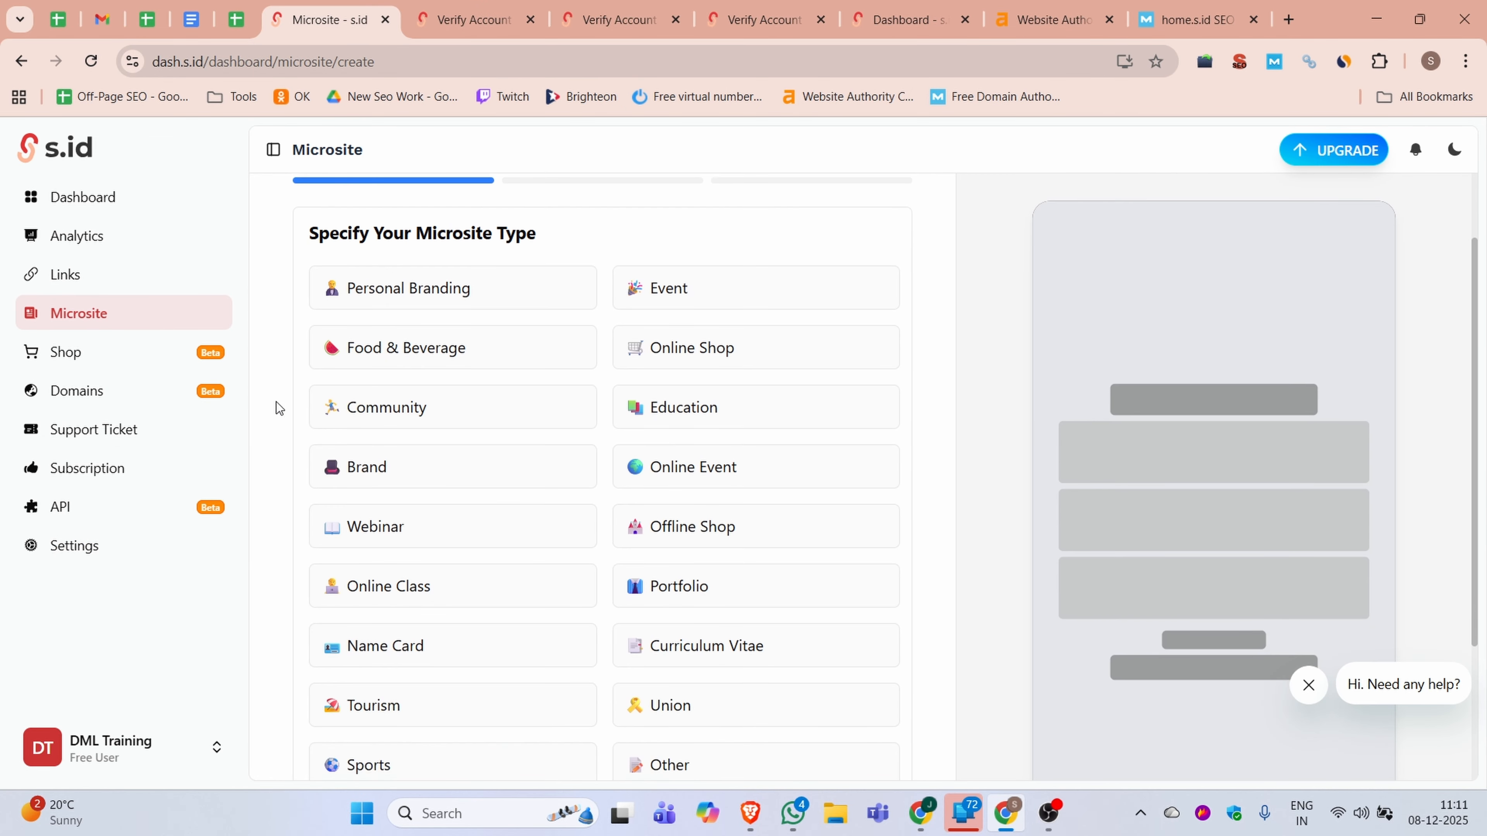
{"action": "scroll", "coordinate": [919, 408], "scroll_direction": "up", "scroll_amount": 2}
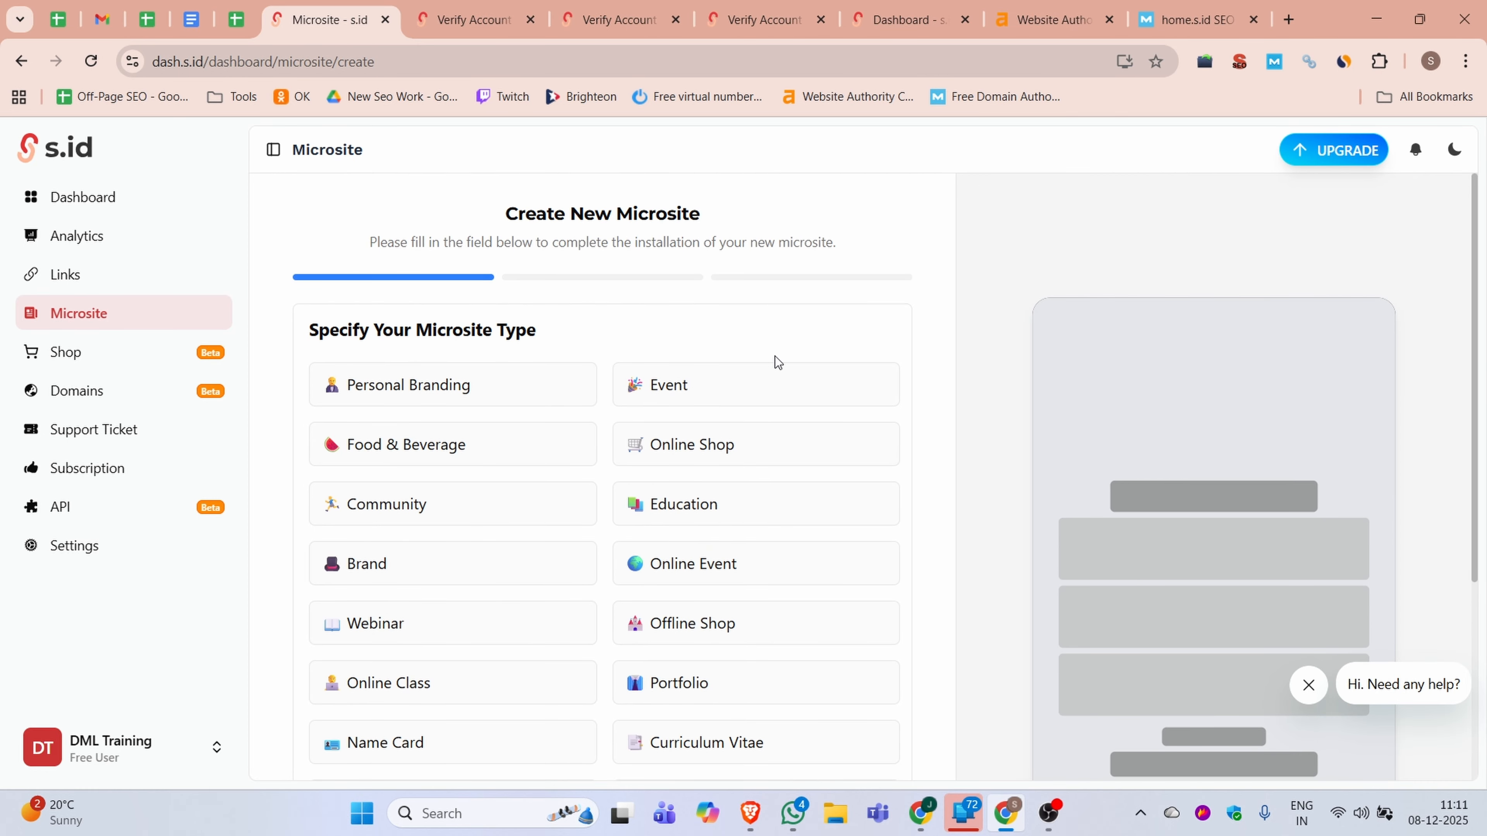
{"action": "scroll", "coordinate": [521, 433], "scroll_direction": "down", "scroll_amount": 3}
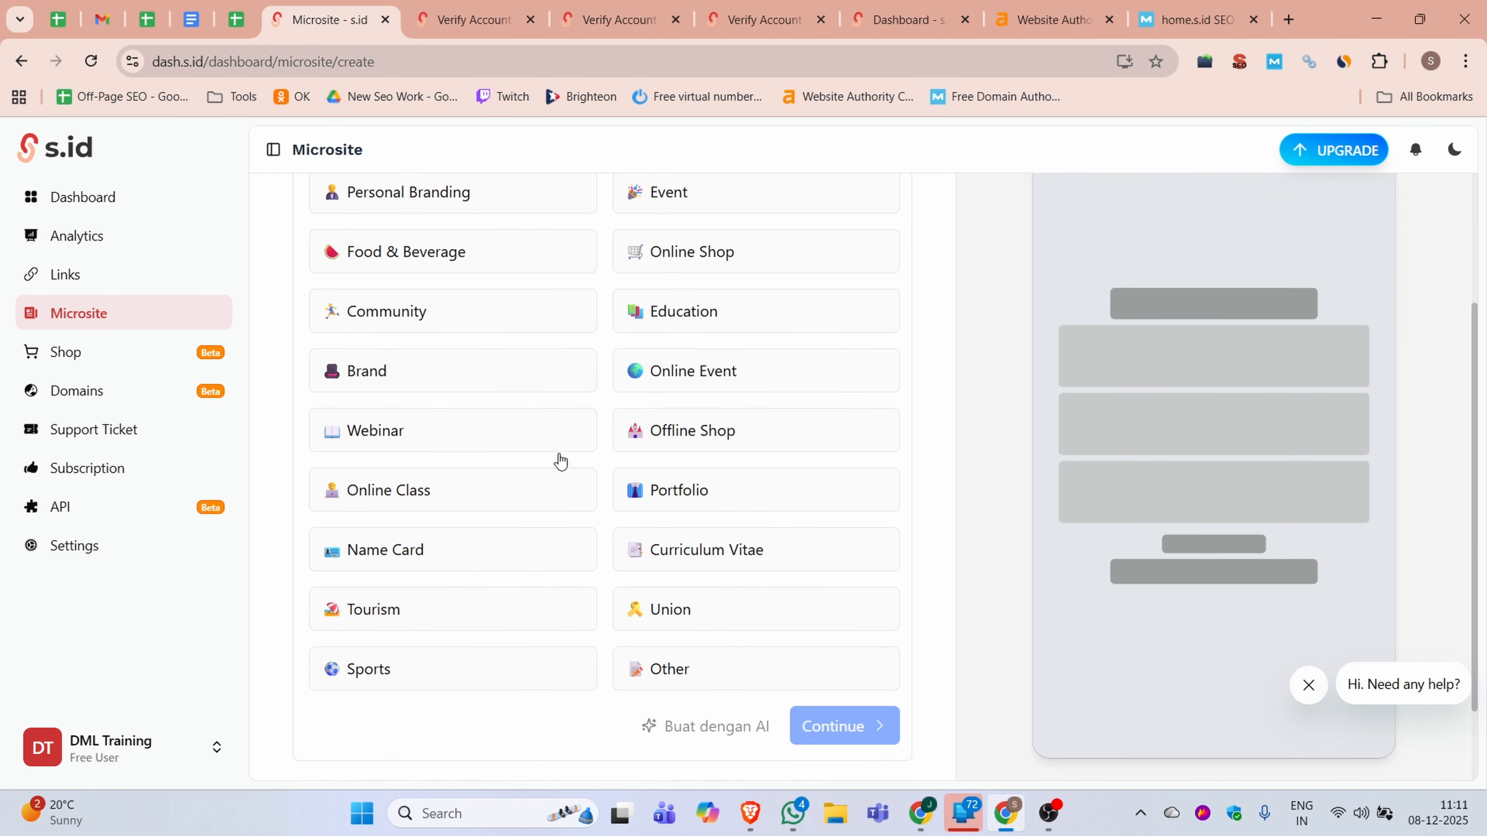
{"action": "scroll", "coordinate": [442, 491], "scroll_direction": "up", "scroll_amount": 3}
{"action": "left_click", "coordinate": [391, 388]}
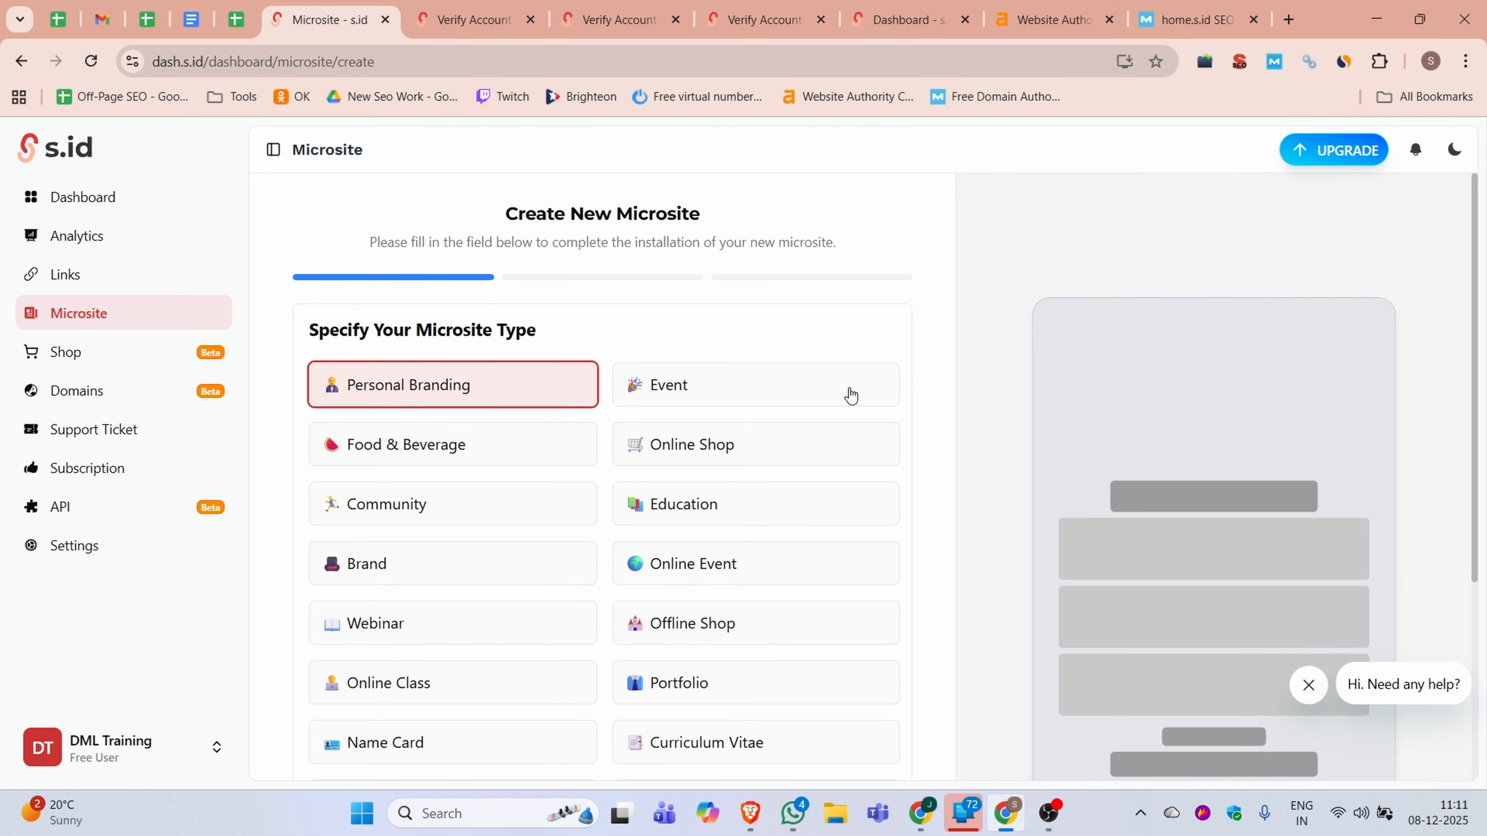
{"action": "scroll", "coordinate": [1104, 484], "scroll_direction": "down", "scroll_amount": 5}
{"action": "left_click", "coordinate": [865, 627]}
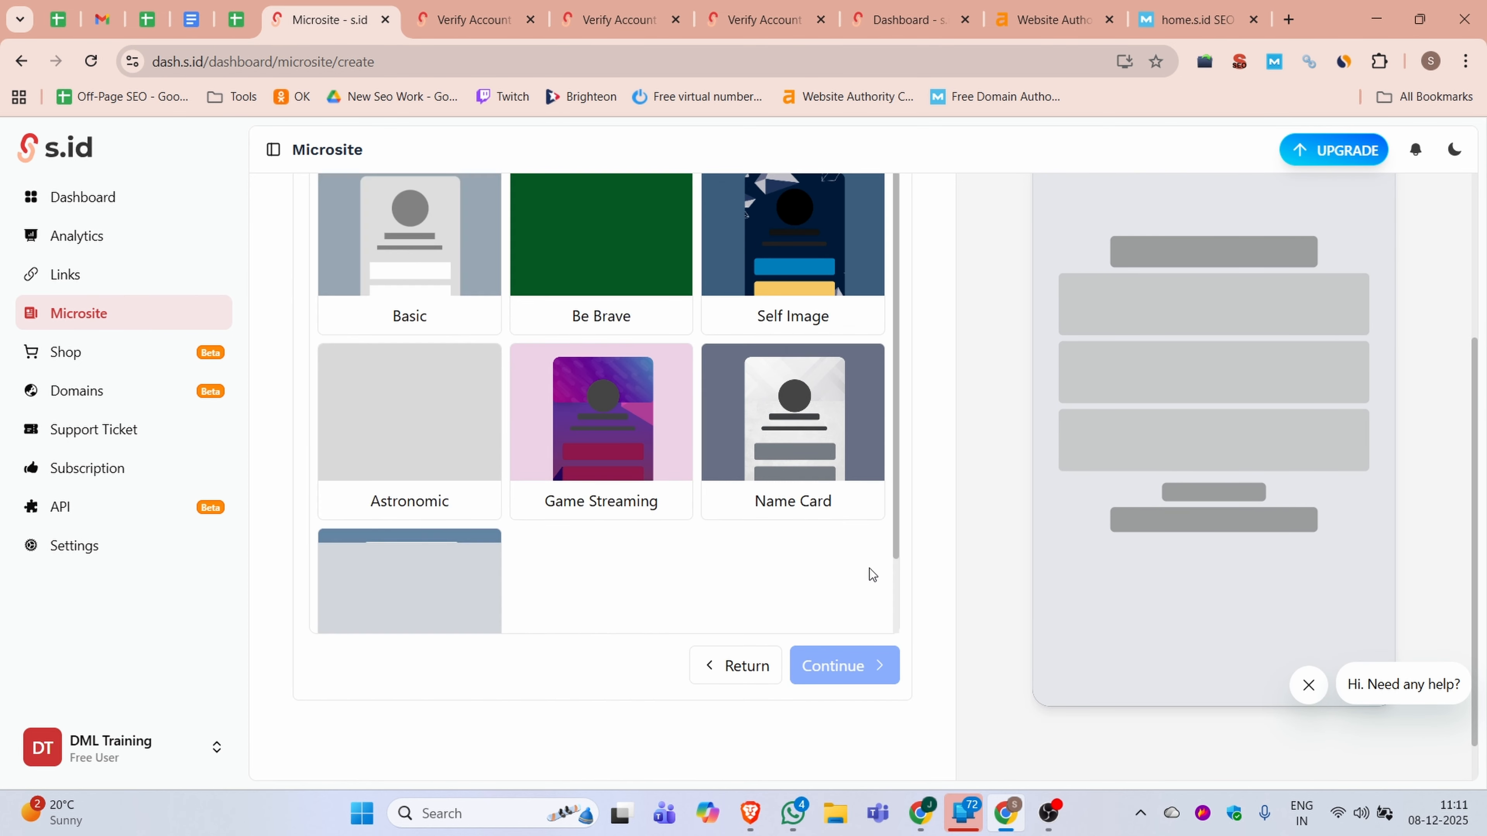
Look through the available templates, select the Basic template for the microsite and continue to the naming stage
{"action": "scroll", "coordinate": [707, 471], "scroll_direction": "up", "scroll_amount": 4}
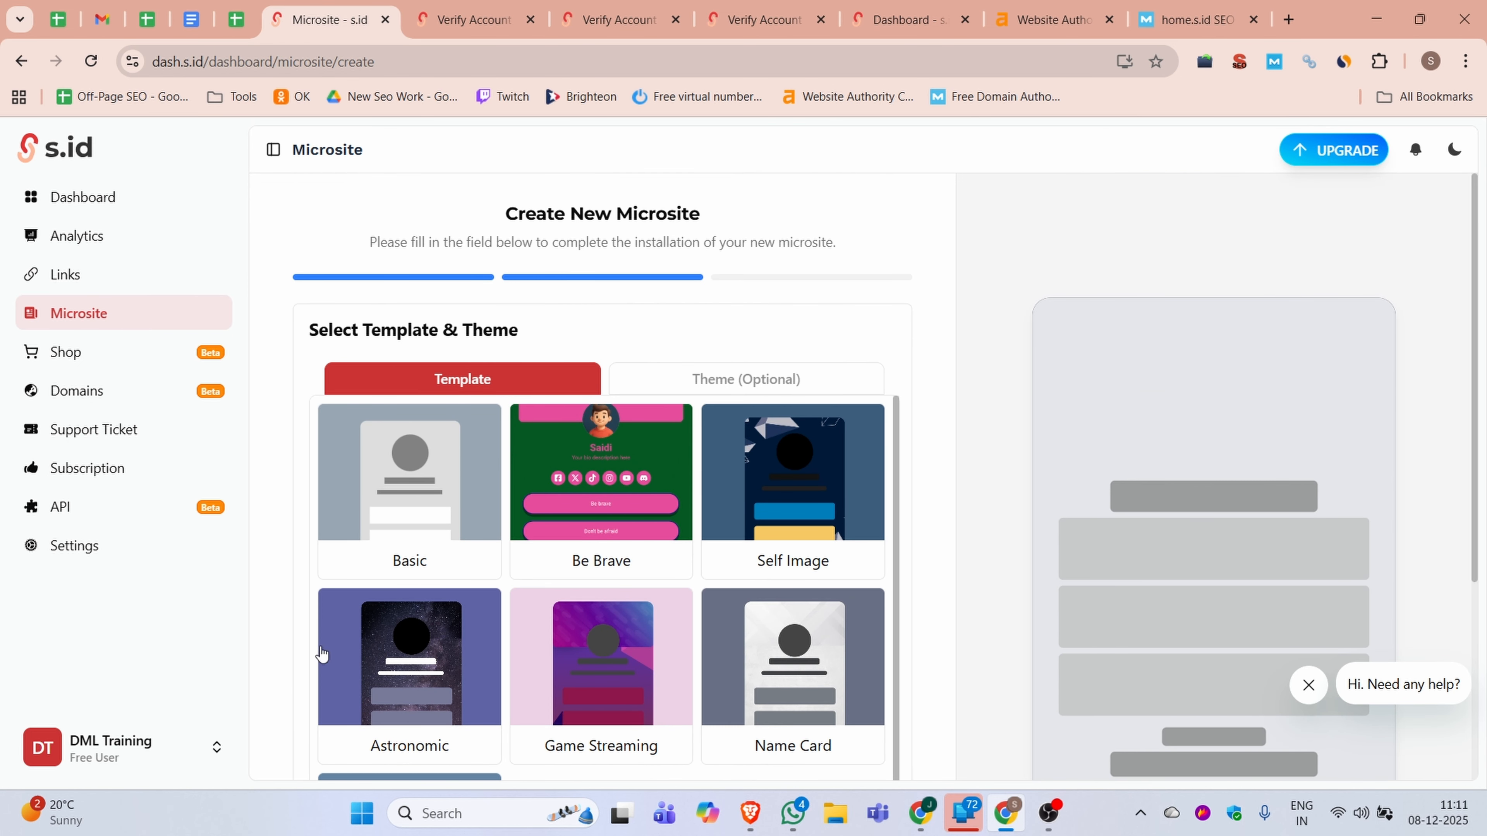
{"action": "scroll", "coordinate": [842, 641], "scroll_direction": "down", "scroll_amount": 2}
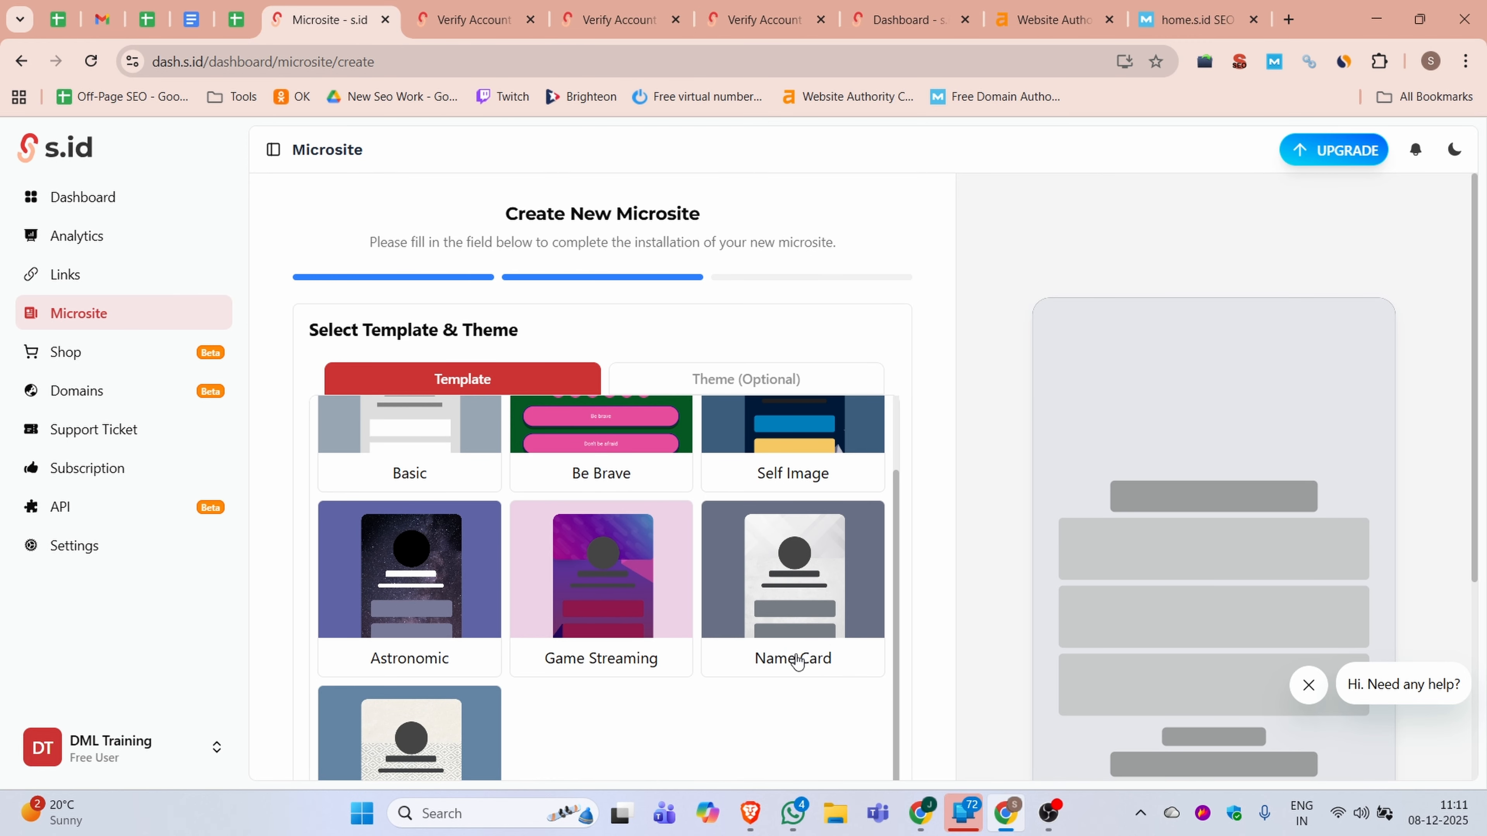
{"action": "scroll", "coordinate": [356, 564], "scroll_direction": "up", "scroll_amount": 2}
{"action": "left_click", "coordinate": [356, 564]}
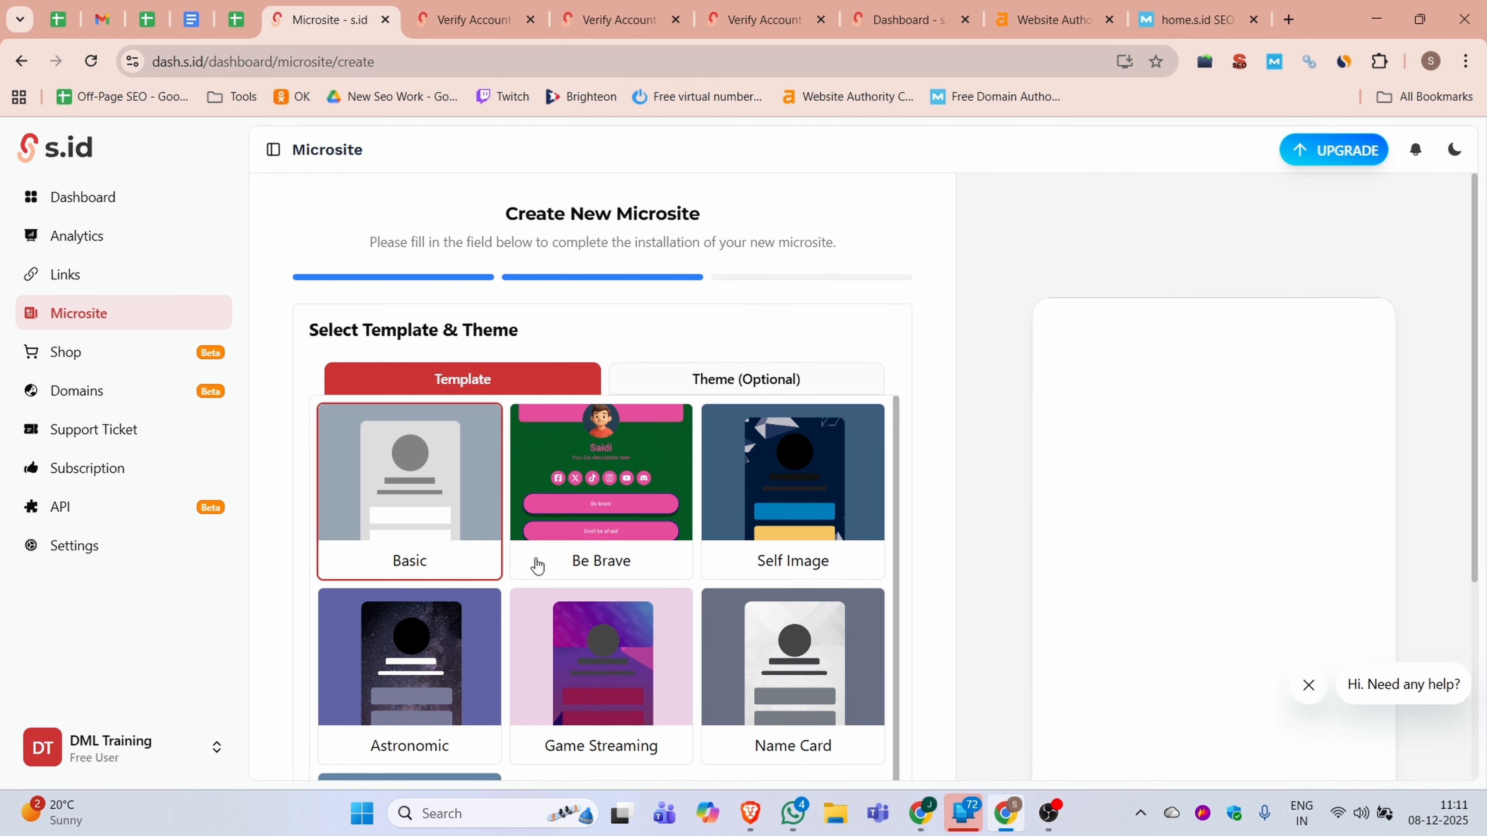
{"action": "scroll", "coordinate": [840, 657], "scroll_direction": "down", "scroll_amount": 6}
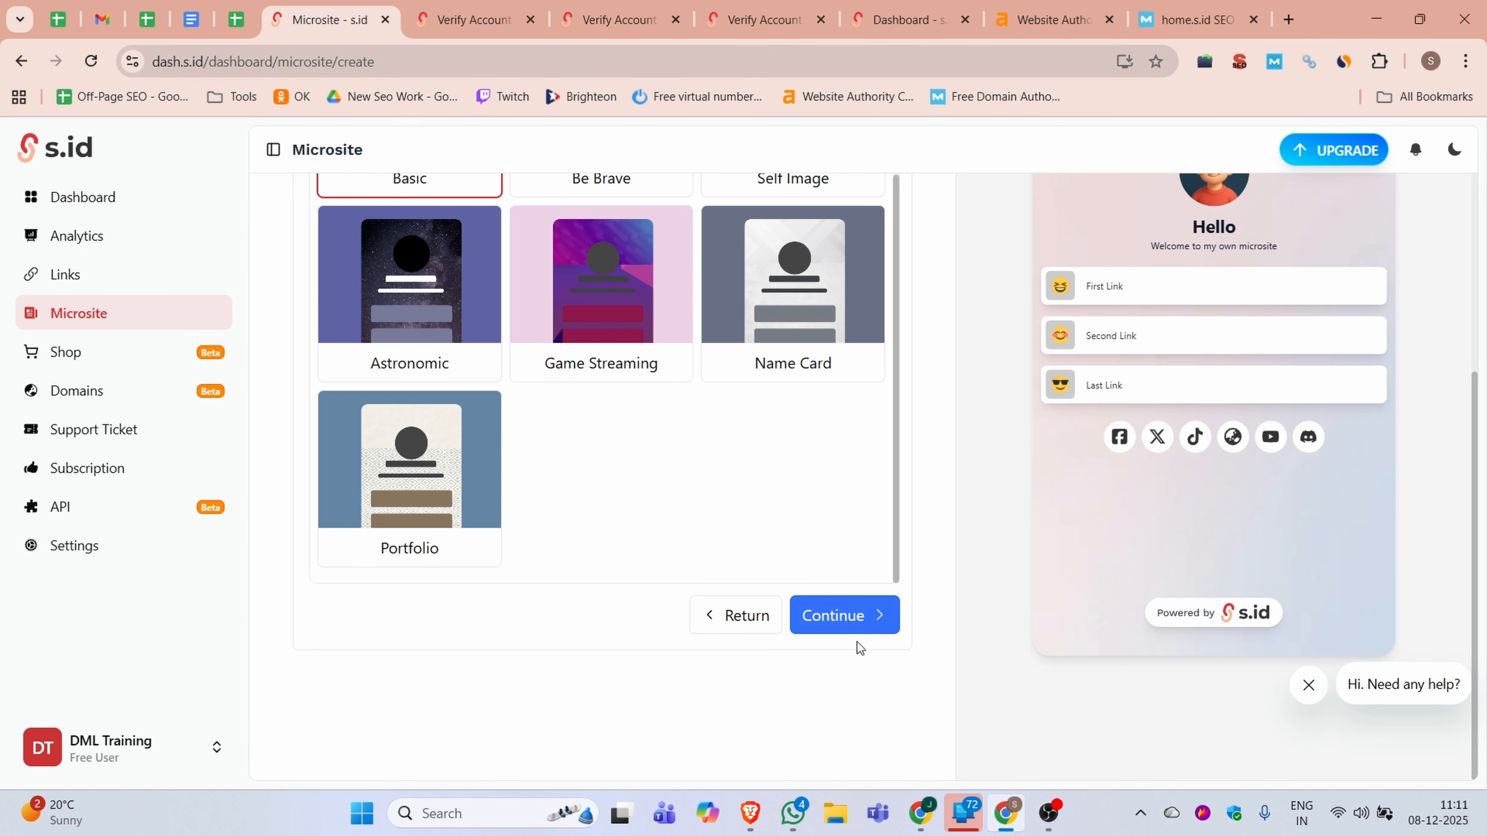
{"action": "left_click", "coordinate": [850, 631]}
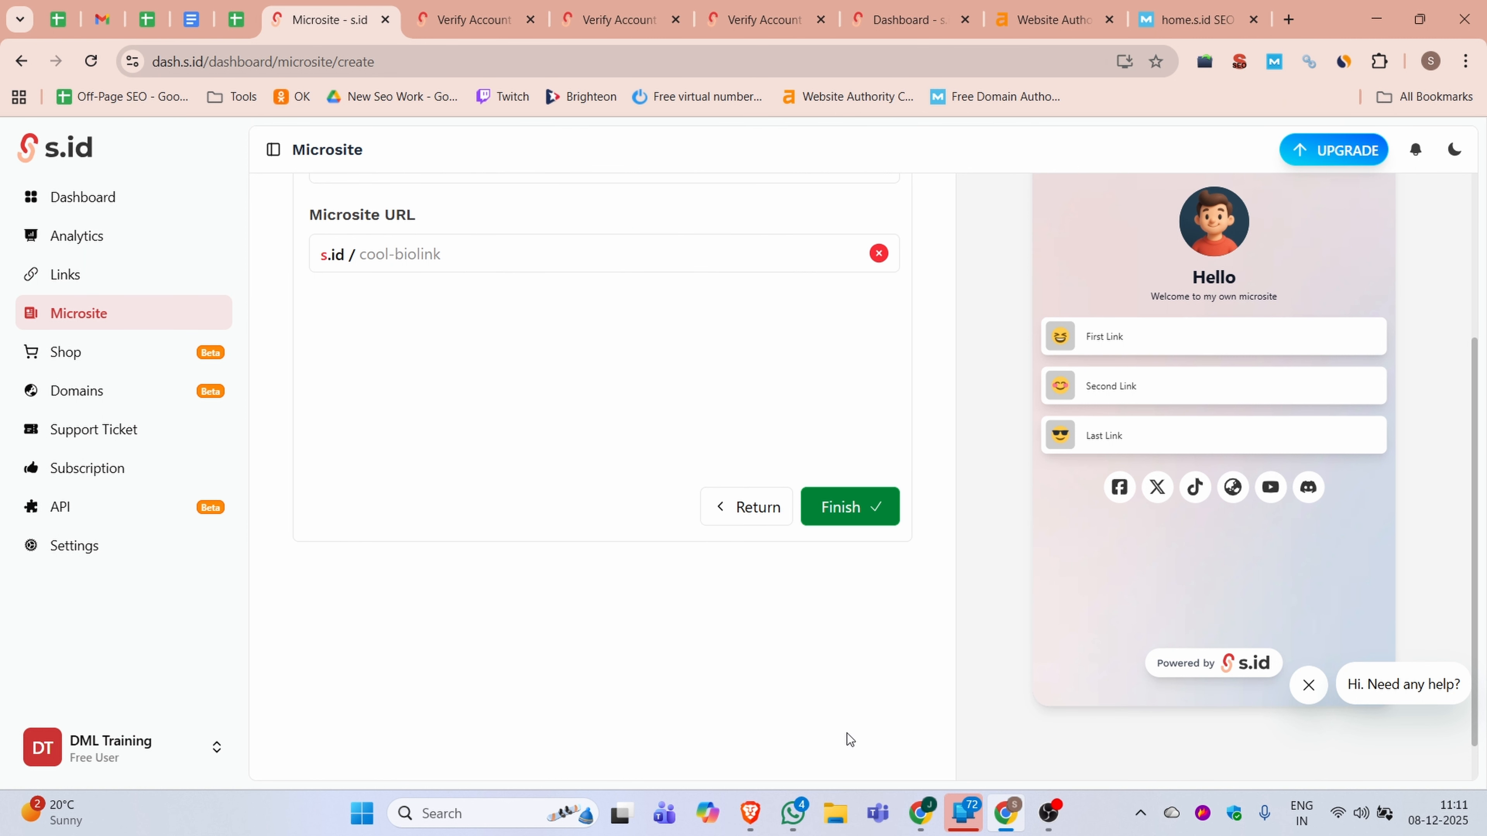
Set the microsite URL to s.id/dmltraining and try to finish the setup
{"action": "left_click", "coordinate": [393, 252]}
{"action": "left_click", "coordinate": [433, 304]}
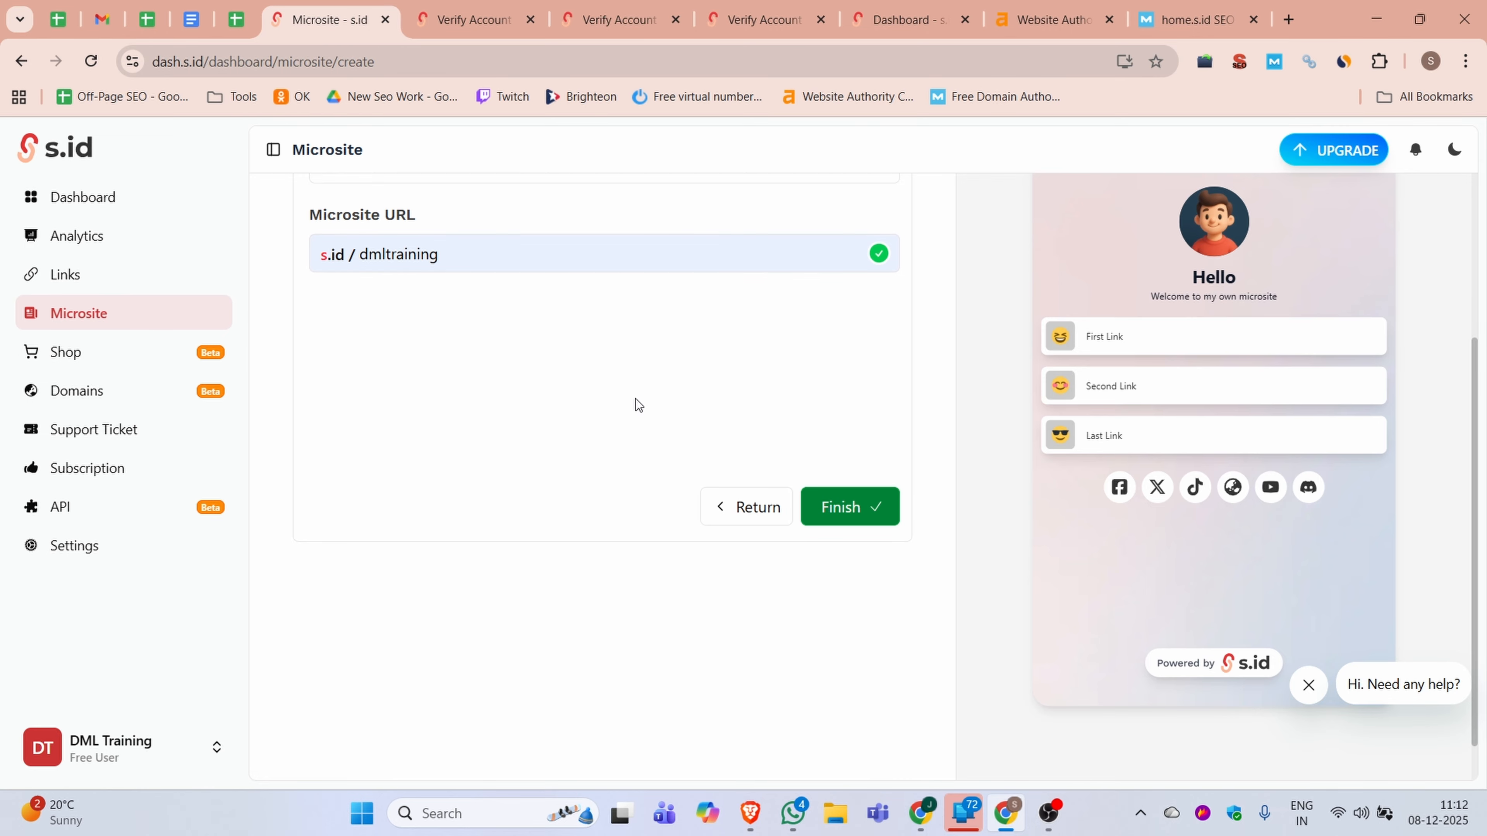
{"action": "left_click", "coordinate": [834, 524]}
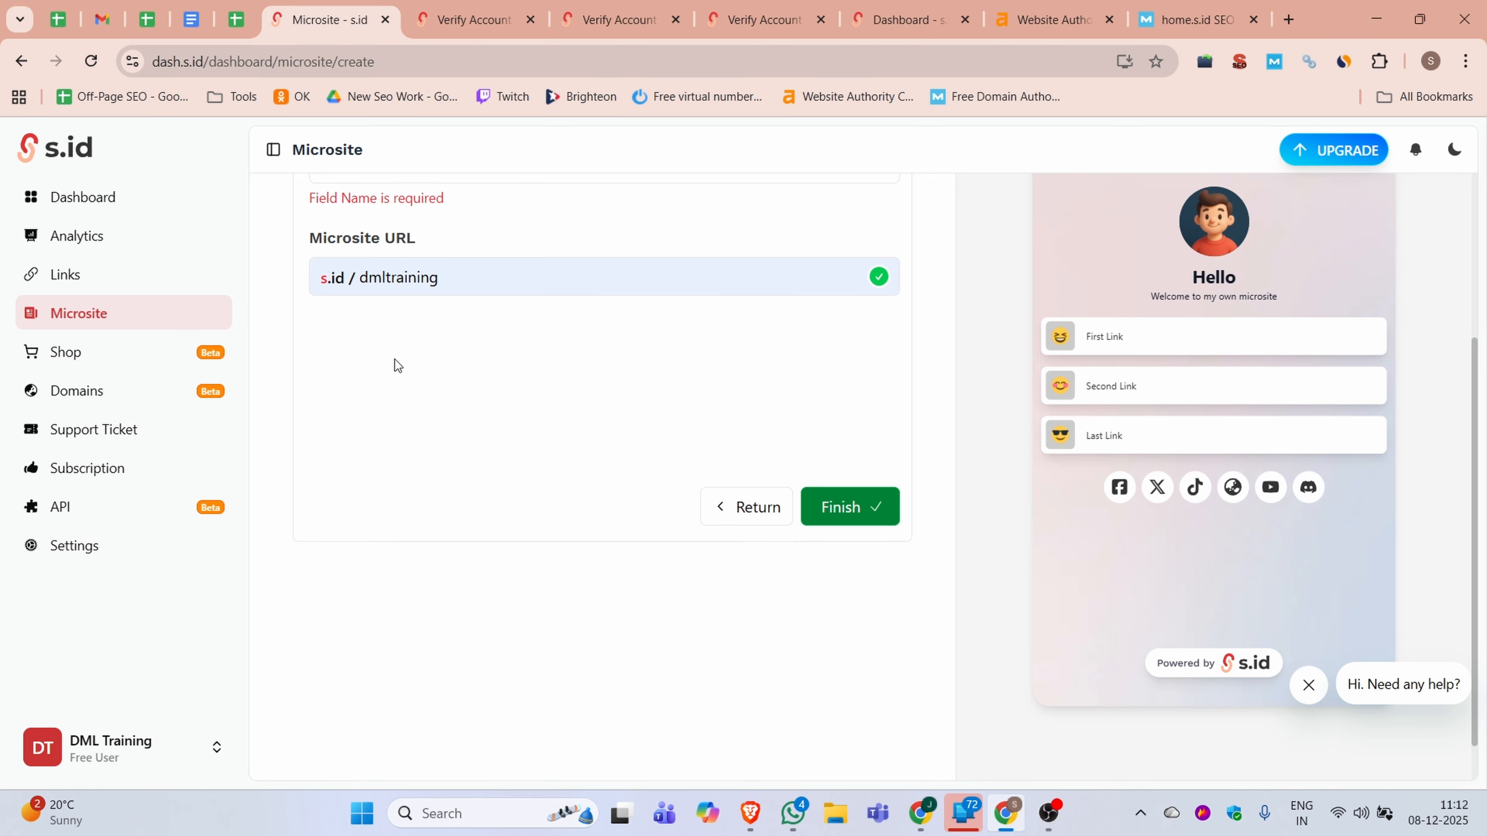
Enter DML Training as the microsite name, finish creating the microsite and skip the editor's welcome tour
{"action": "scroll", "coordinate": [455, 432], "scroll_direction": "up", "scroll_amount": 4}
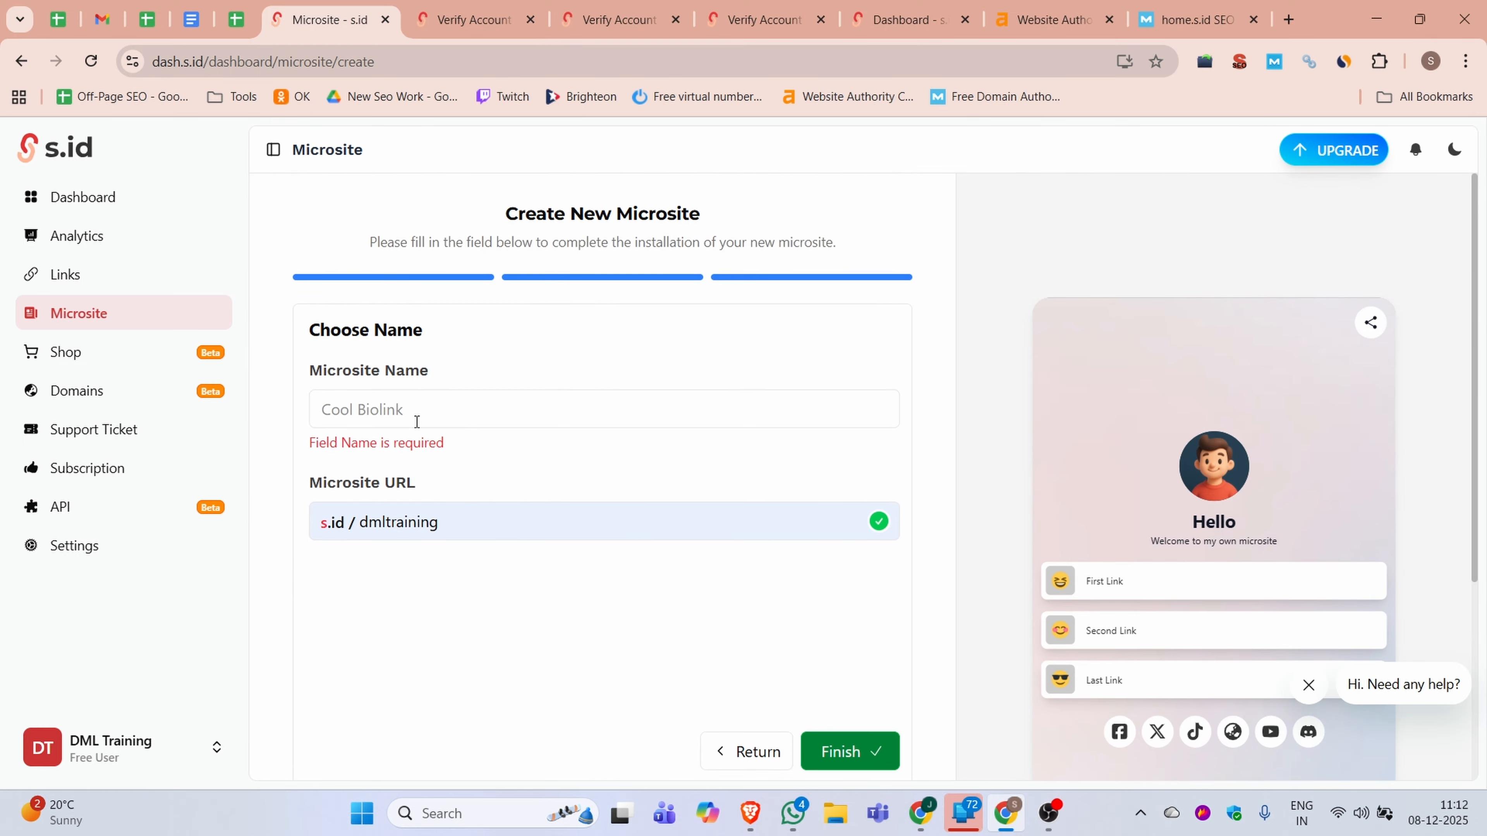
{"action": "left_click", "coordinate": [386, 398]}
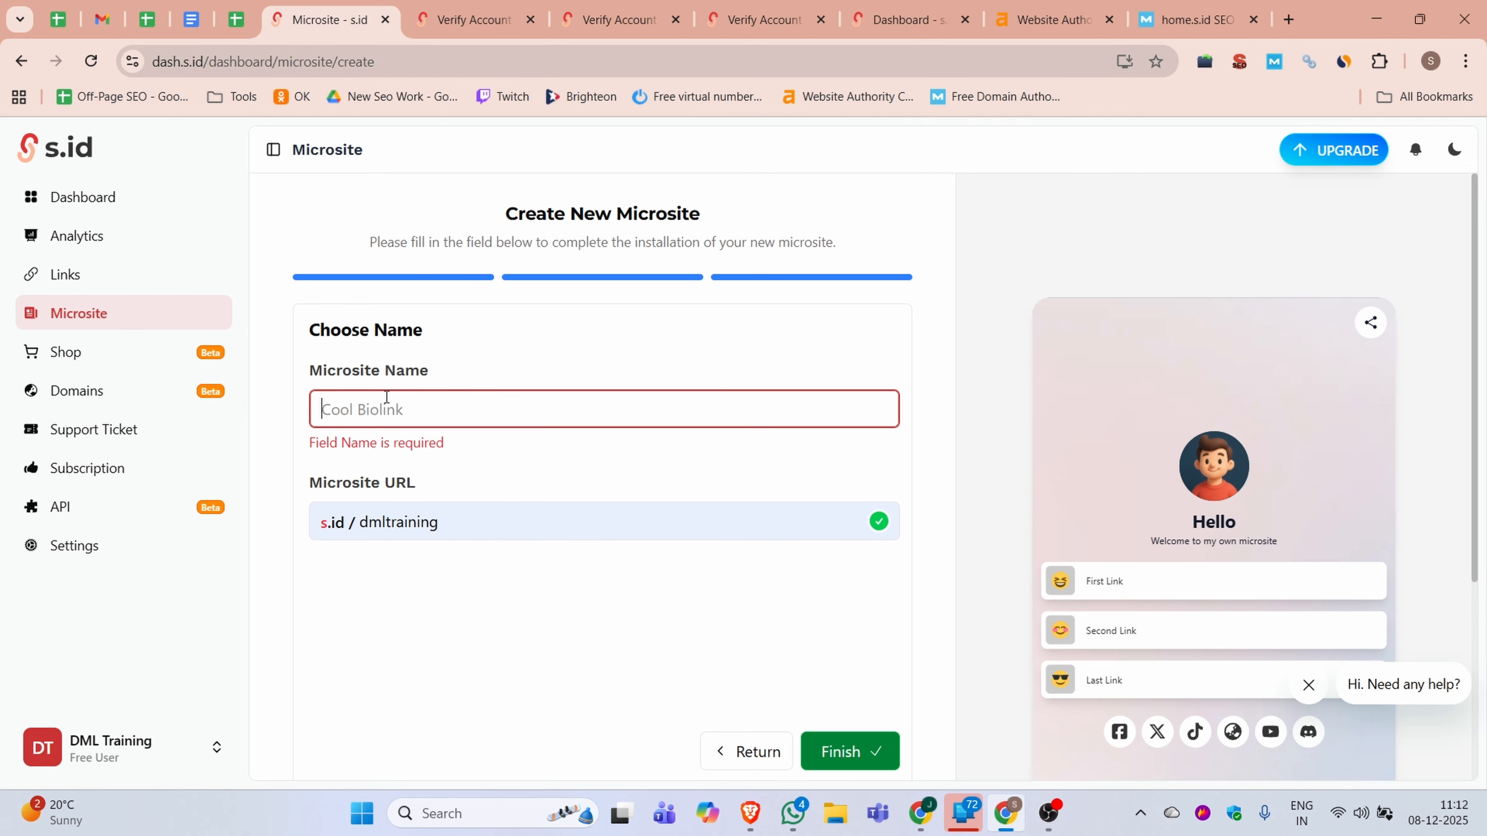
{"action": "type", "text": "DM"}
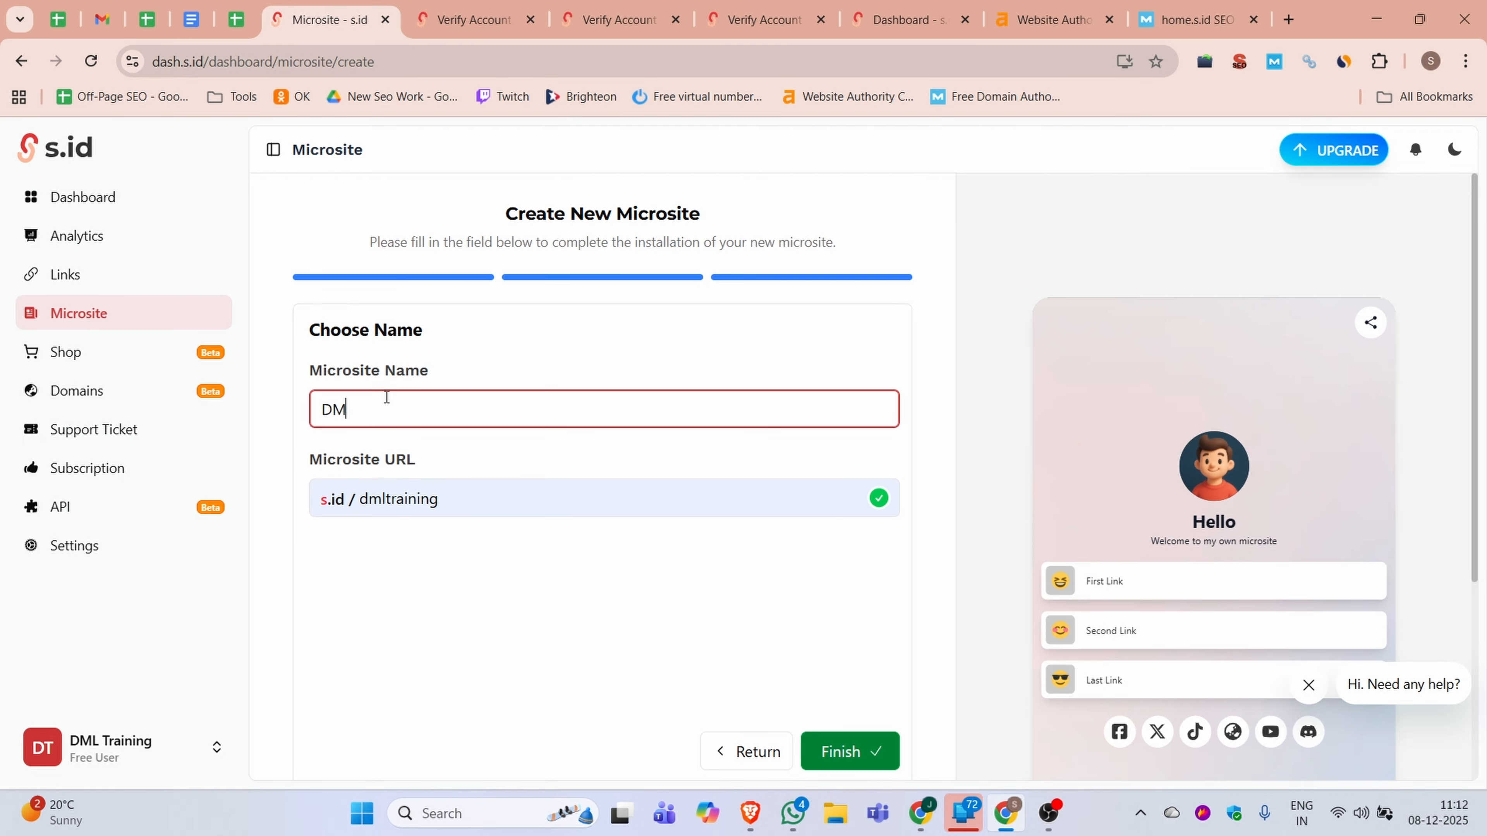
{"action": "type", "text": "L Training"}
{"action": "left_click", "coordinate": [558, 644]}
{"action": "left_click", "coordinate": [877, 759]}
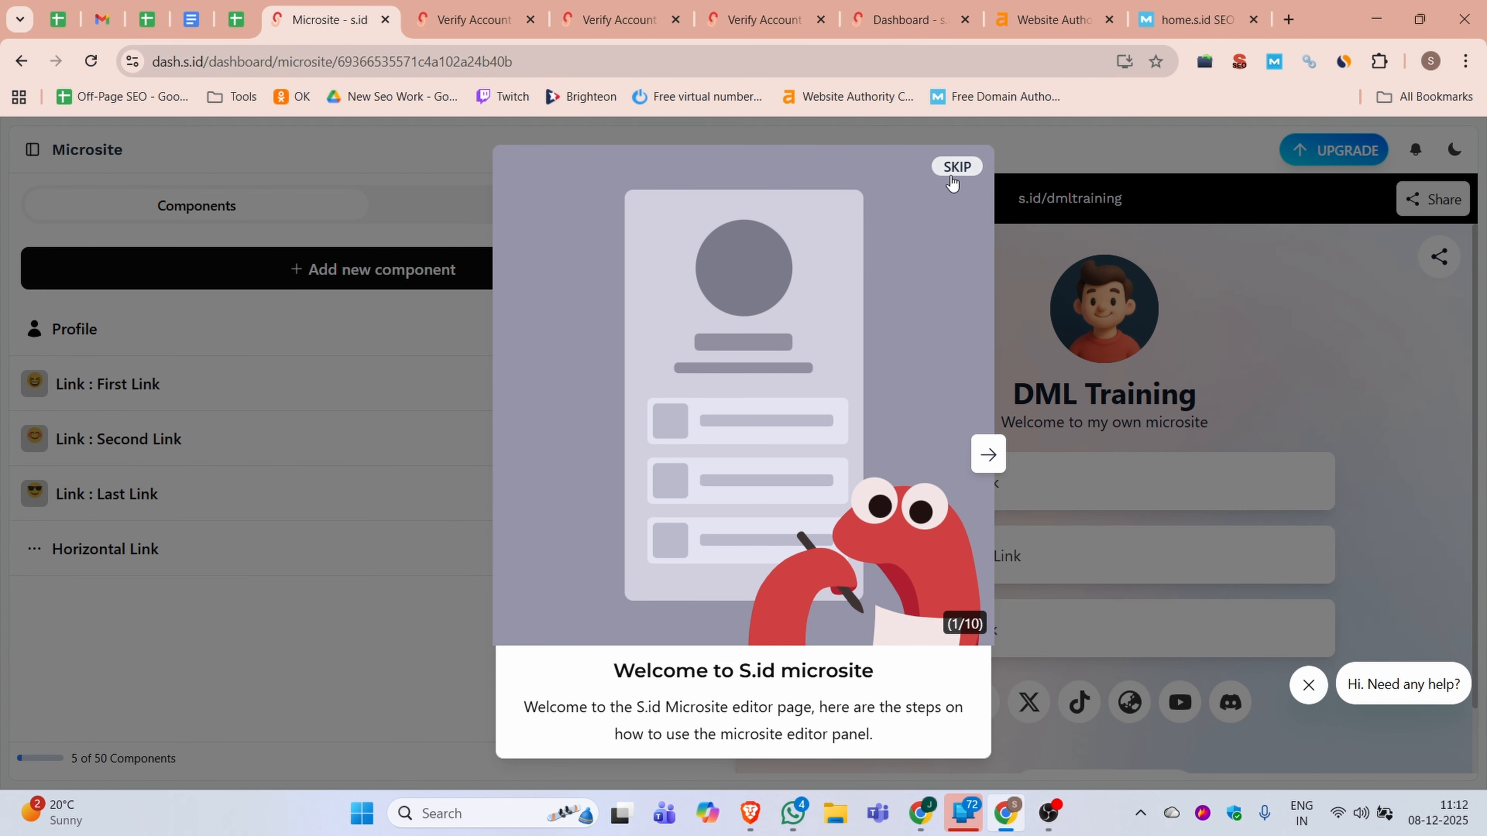
{"action": "left_click", "coordinate": [954, 167]}
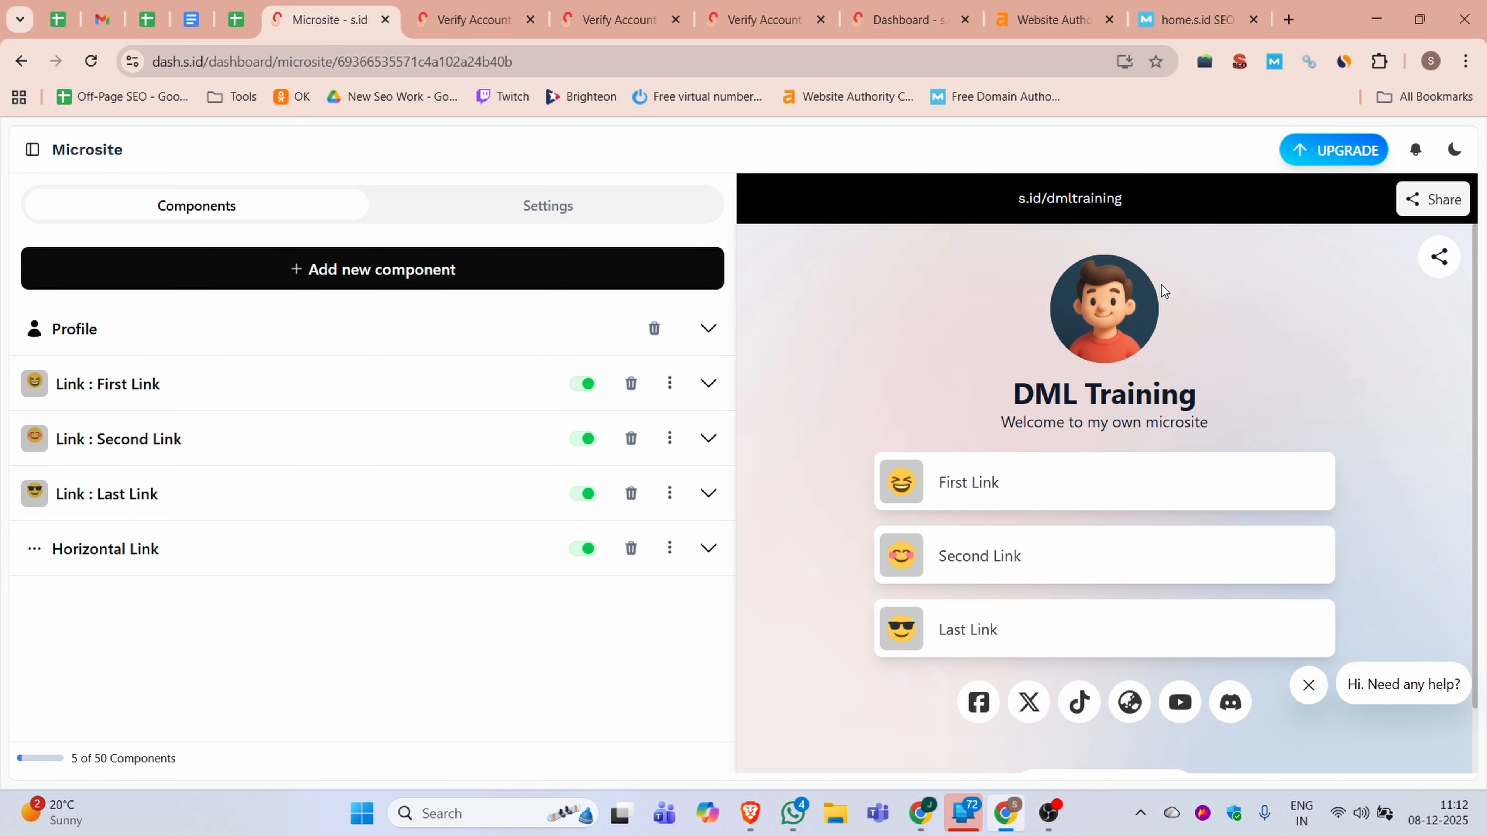
Open the microsite's Profile component and upload the DML logo from the computer as the profile image
{"action": "left_click", "coordinate": [1108, 340]}
{"action": "scroll", "coordinate": [266, 445], "scroll_direction": "up", "scroll_amount": 3}
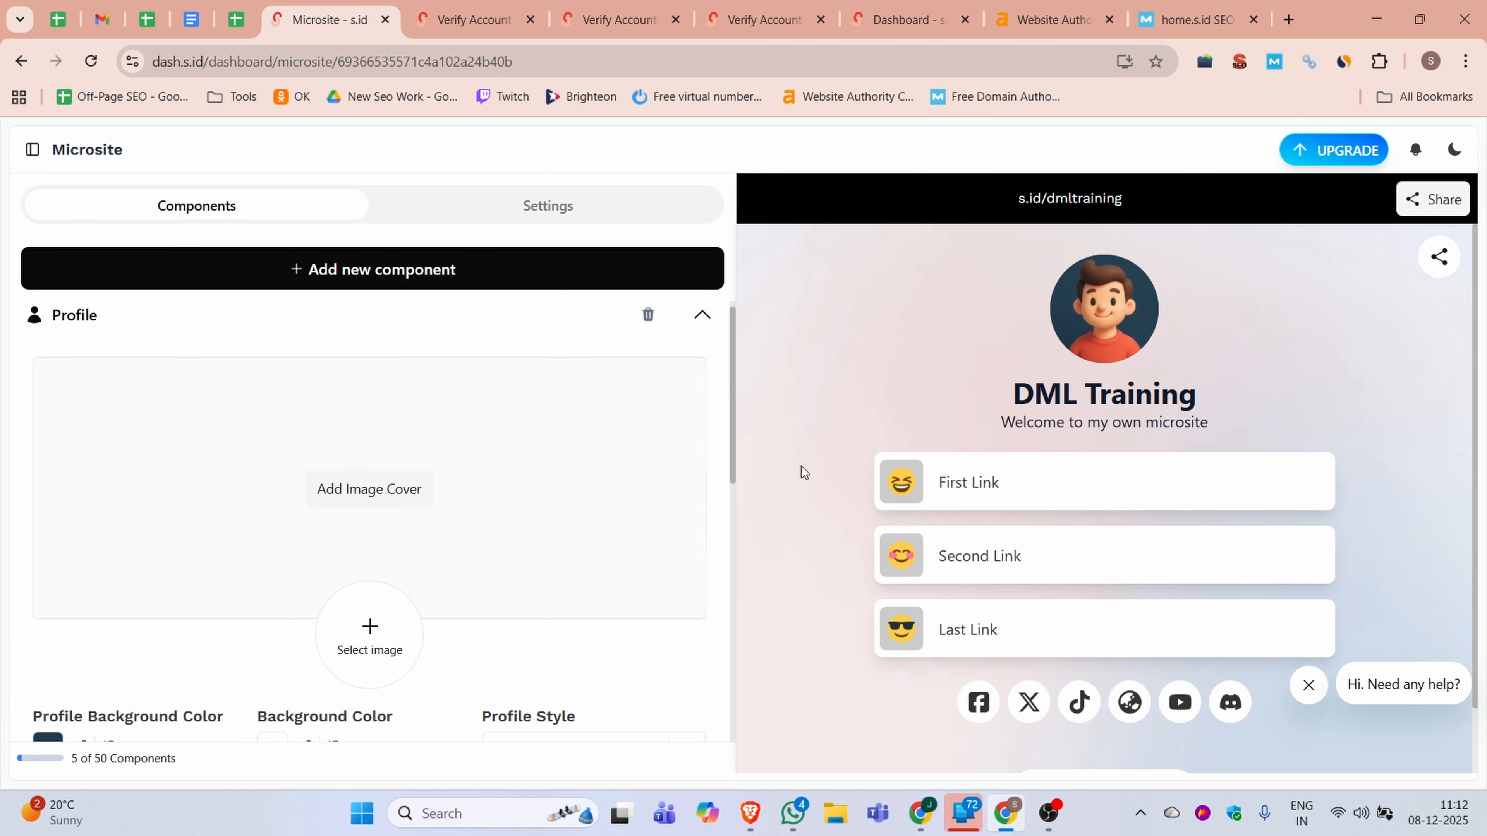
{"action": "scroll", "coordinate": [666, 414], "scroll_direction": "down", "scroll_amount": 5}
{"action": "scroll", "coordinate": [586, 425], "scroll_direction": "up", "scroll_amount": 3}
{"action": "left_click", "coordinate": [369, 482]}
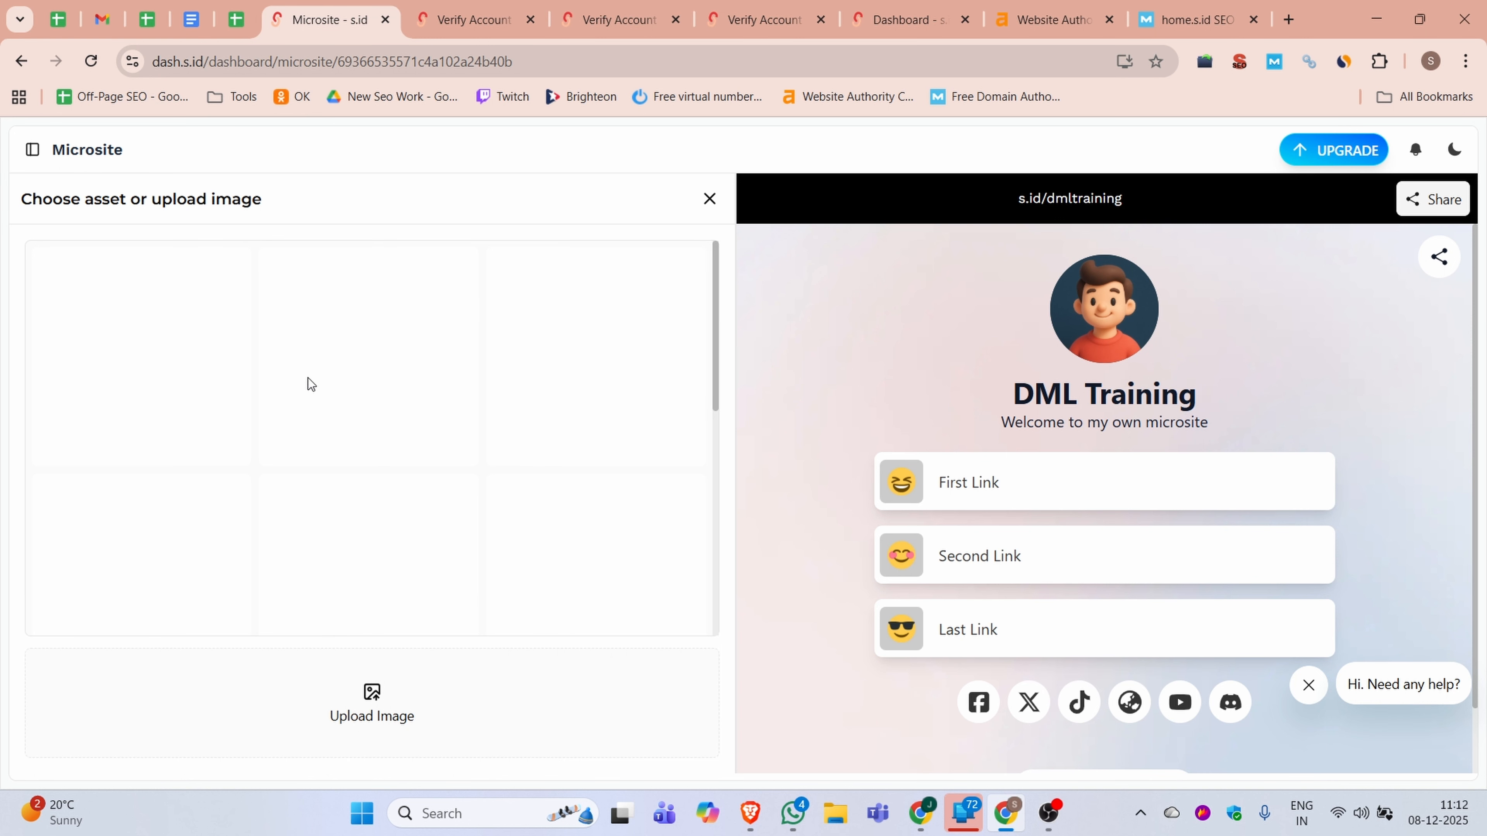
{"action": "scroll", "coordinate": [351, 468], "scroll_direction": "down", "scroll_amount": 4}
{"action": "scroll", "coordinate": [400, 534], "scroll_direction": "down", "scroll_amount": 3}
{"action": "left_click", "coordinate": [366, 693]}
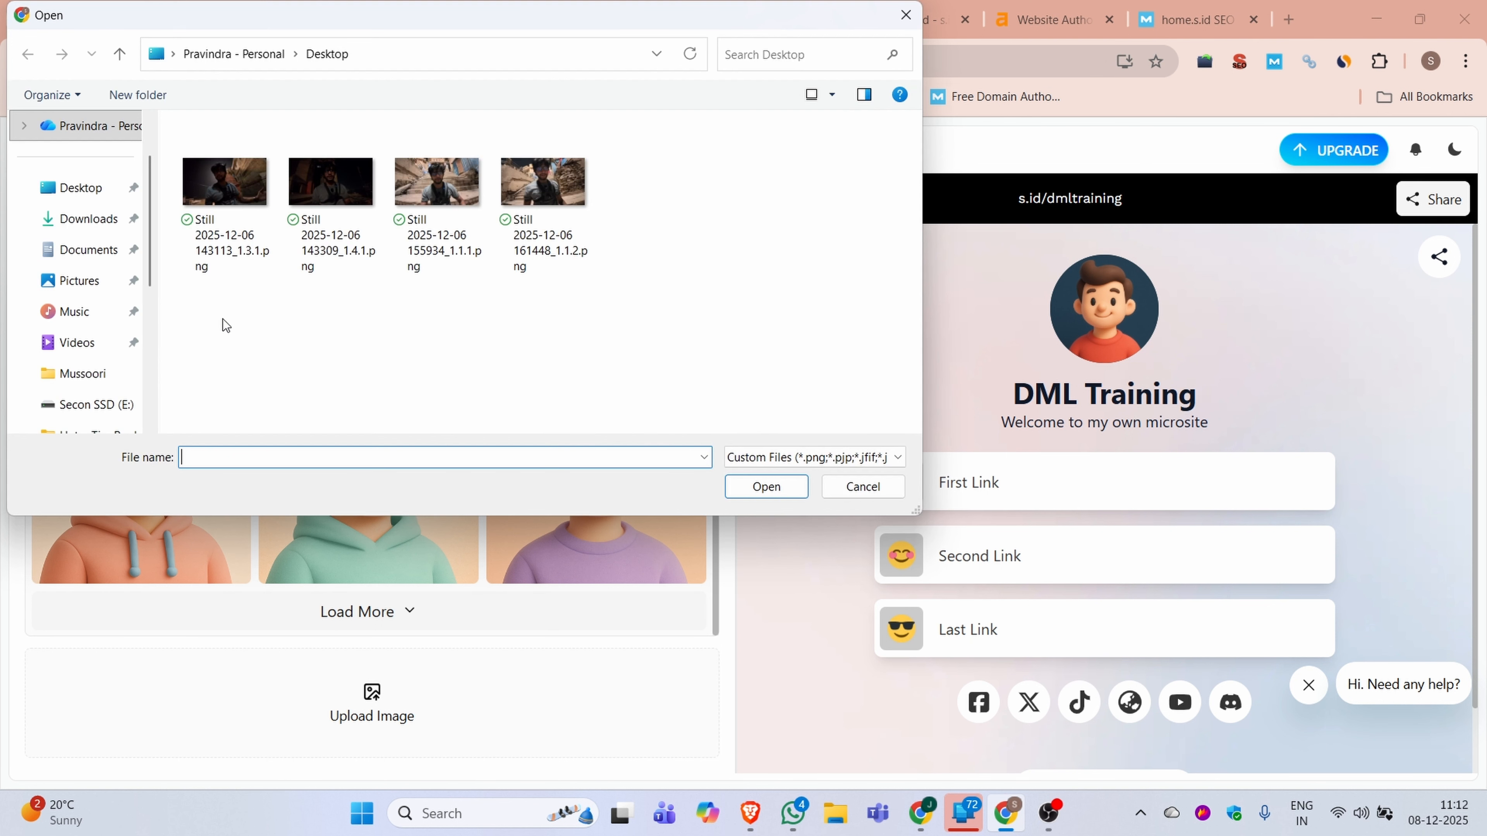
{"action": "double_click", "coordinate": [229, 193]}
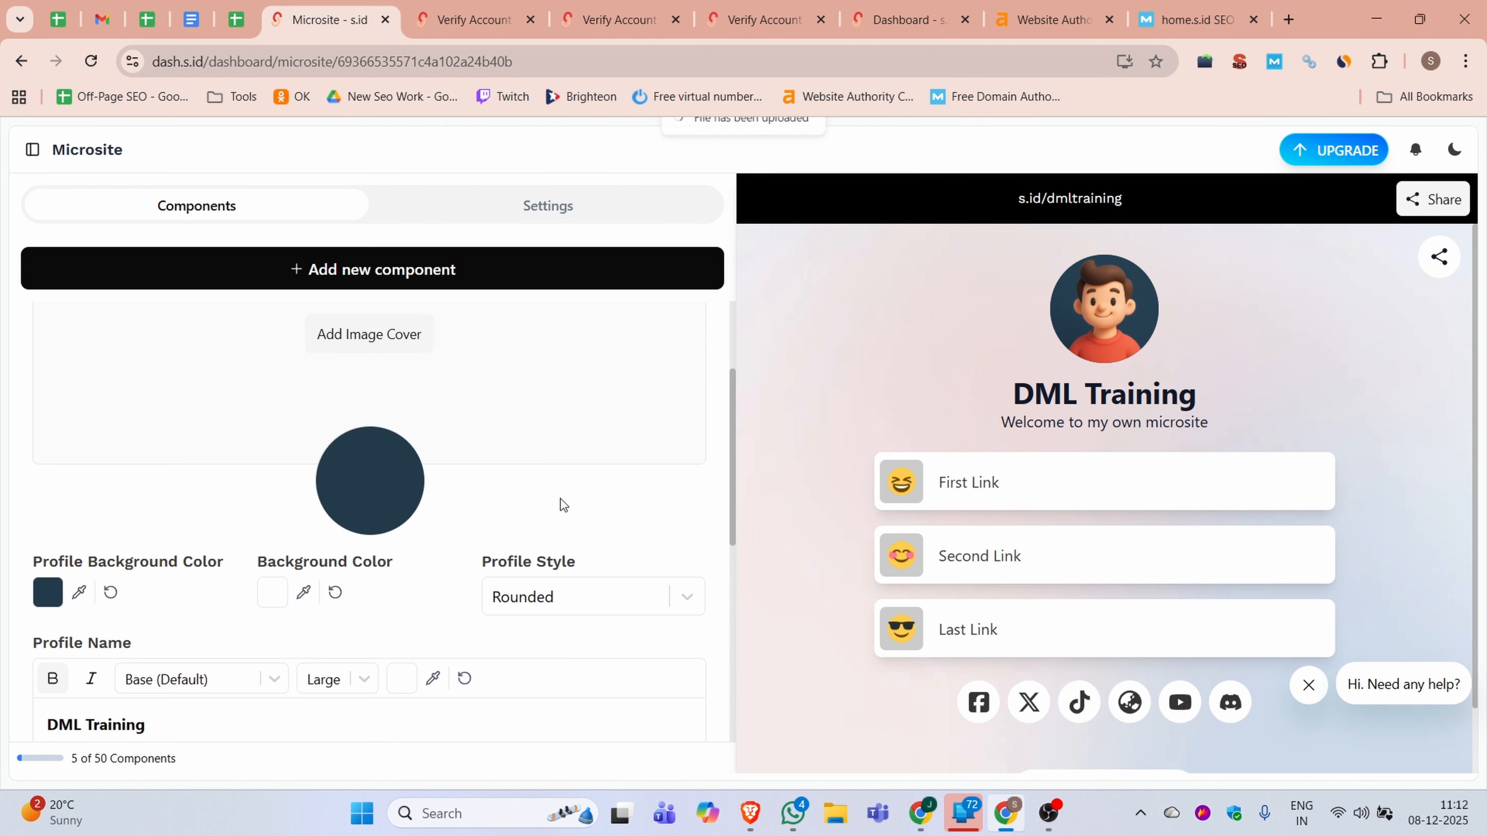
{"action": "scroll", "coordinate": [508, 475], "scroll_direction": "up", "scroll_amount": 3}
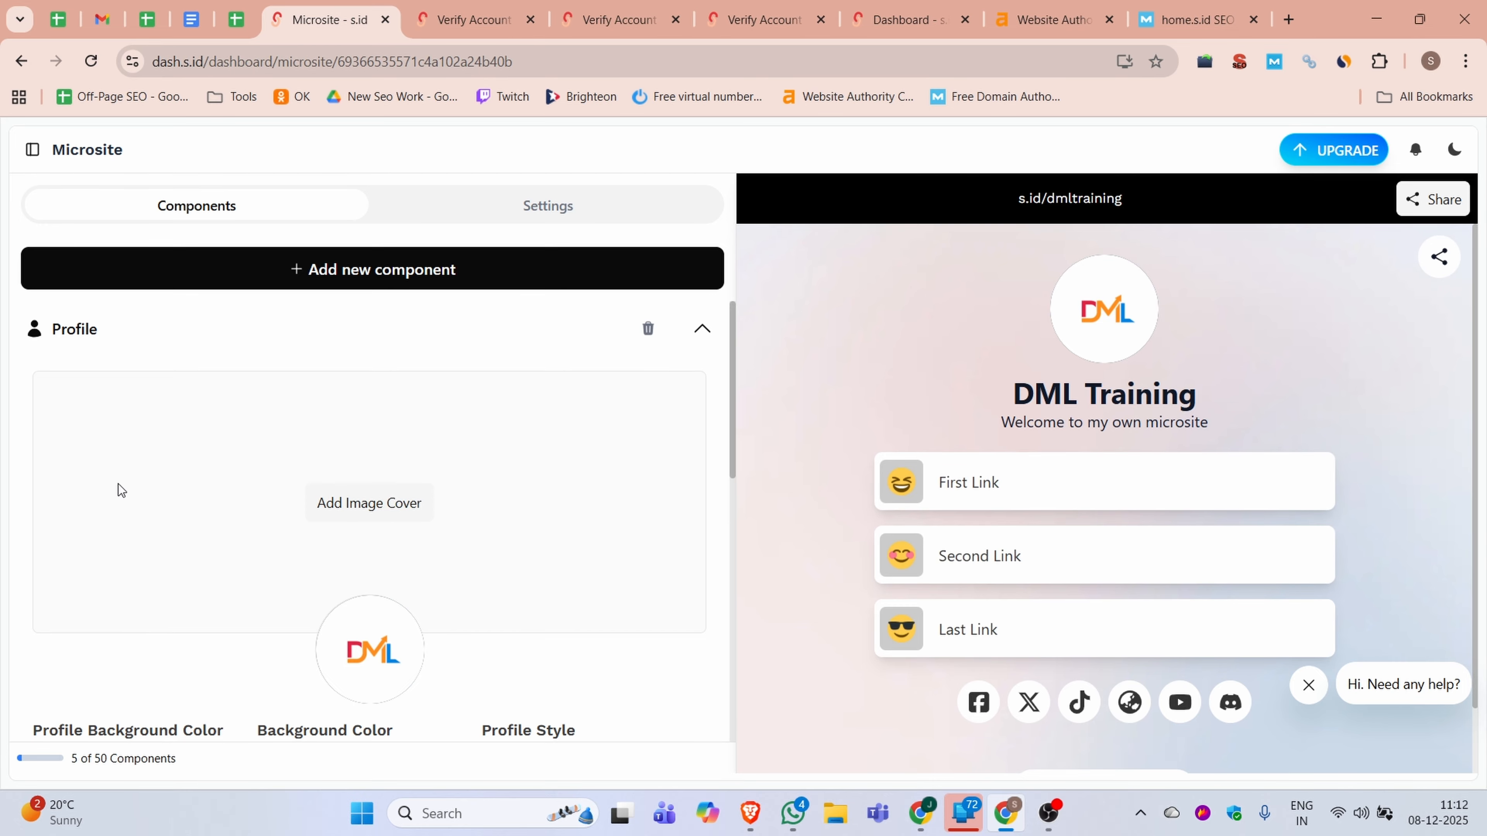
Open dmltraining.com in a new tab and replace the profile description with the text beginning "DML Training is your trusted digital marketing training and consulting agency"
{"action": "scroll", "coordinate": [454, 458], "scroll_direction": "down", "scroll_amount": 8}
{"action": "scroll", "coordinate": [165, 512], "scroll_direction": "up", "scroll_amount": 4}
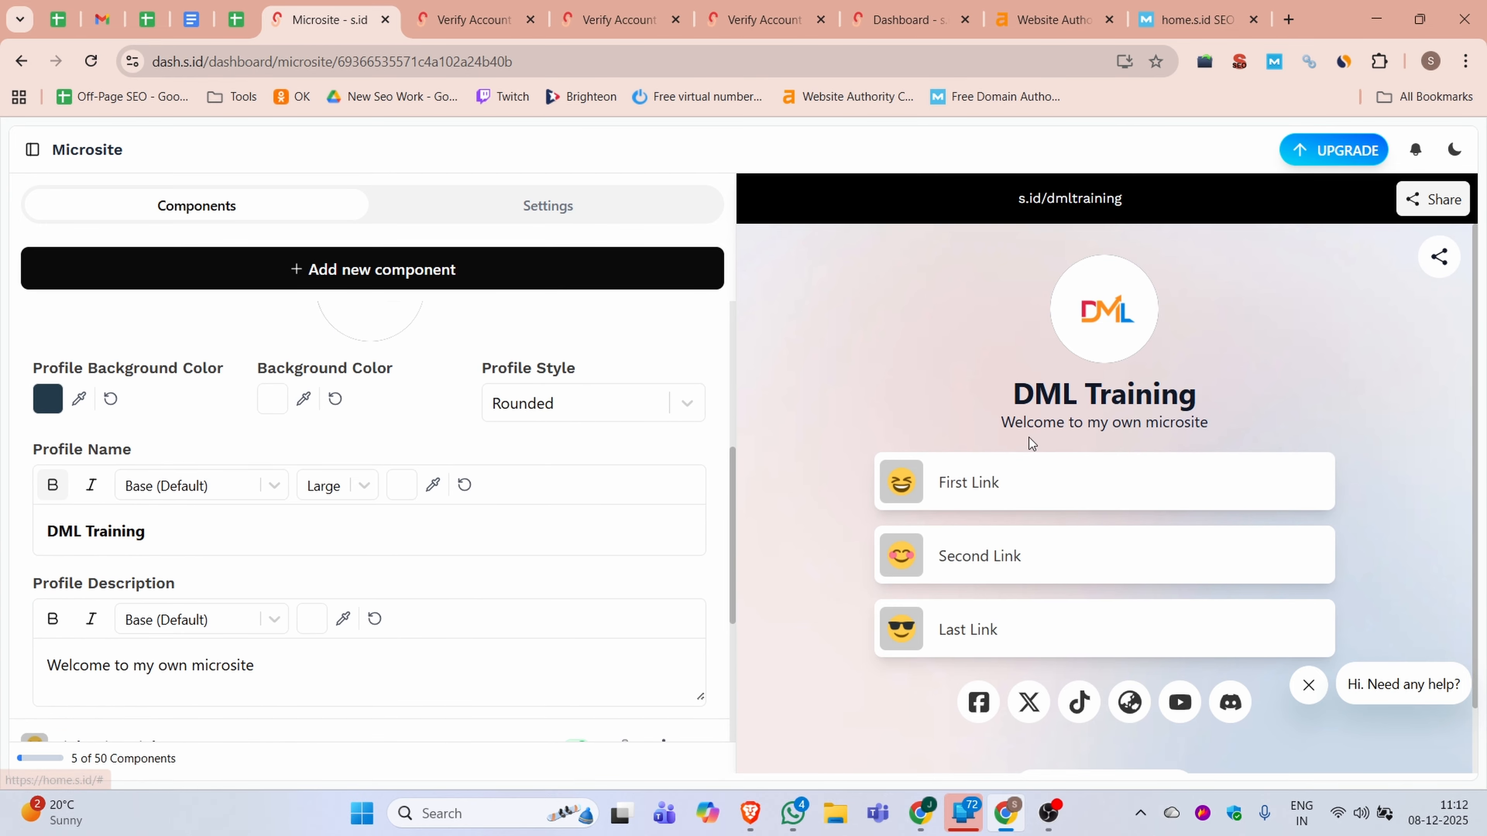
{"action": "scroll", "coordinate": [422, 468], "scroll_direction": "up", "scroll_amount": 5}
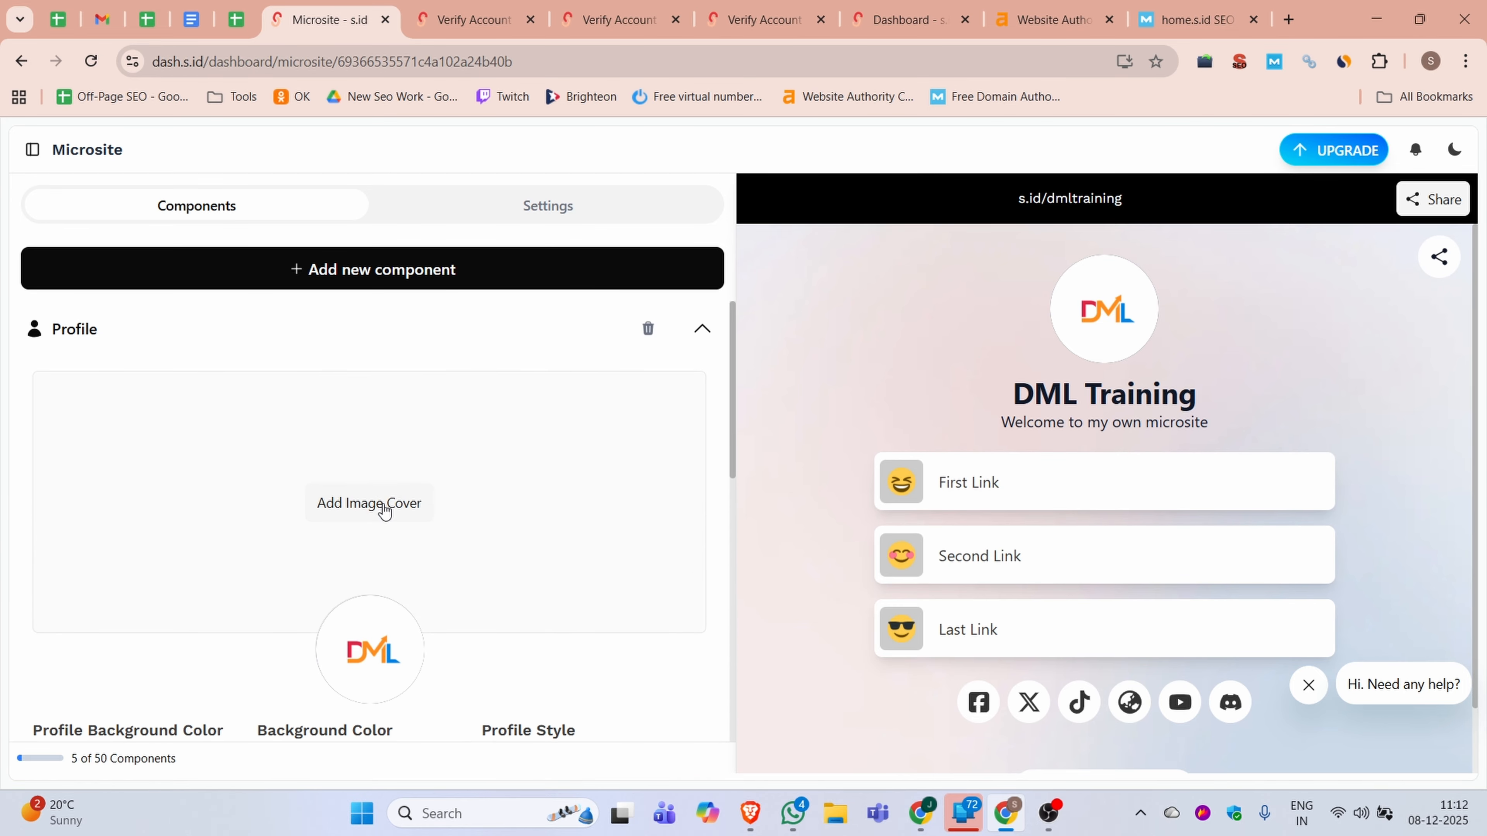
{"action": "scroll", "coordinate": [383, 511], "scroll_direction": "down", "scroll_amount": 6}
{"action": "left_click", "coordinate": [92, 548]}
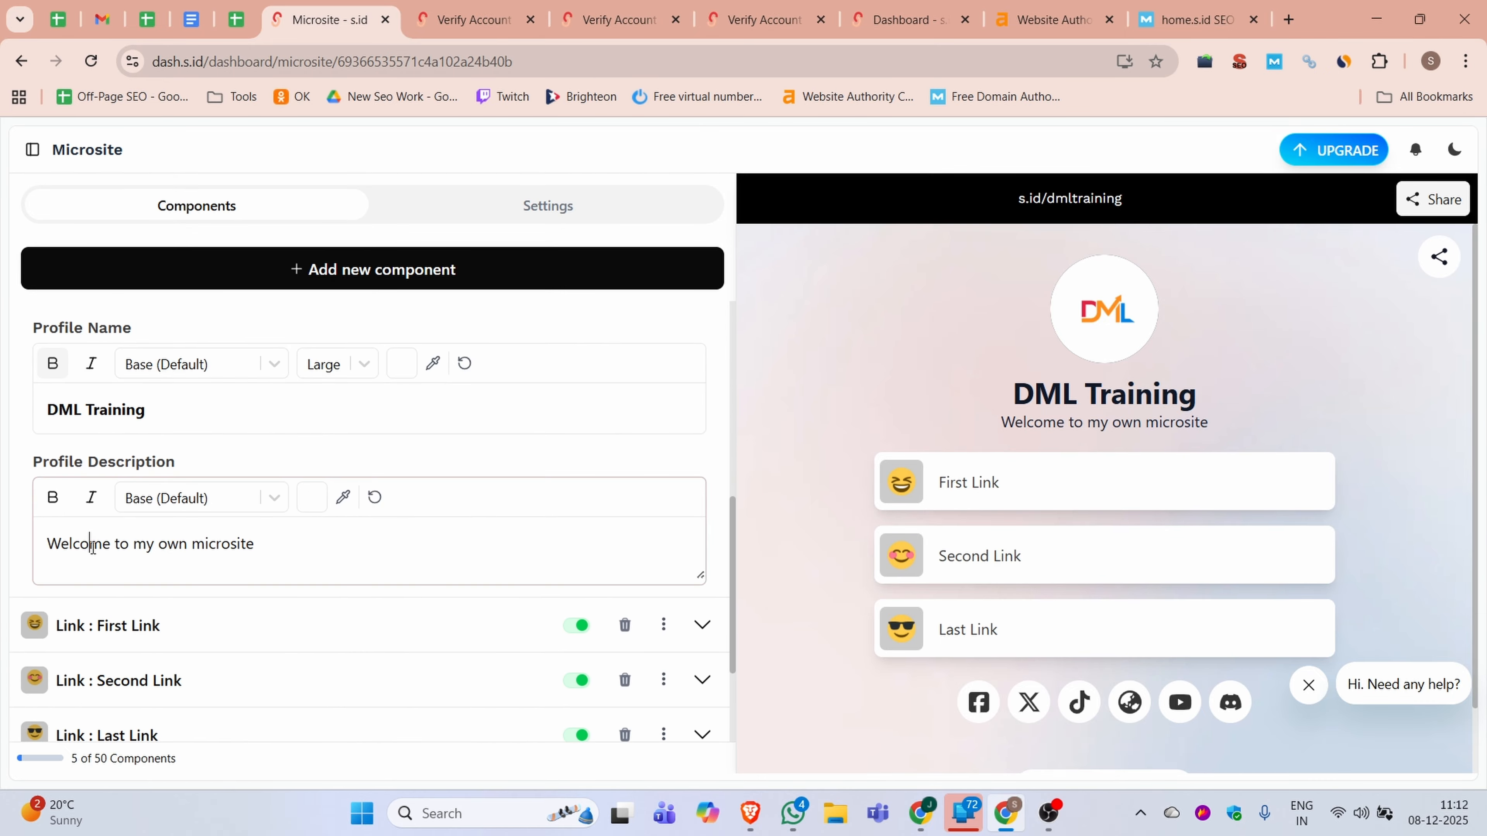
{"action": "triple_click", "coordinate": [92, 547]}
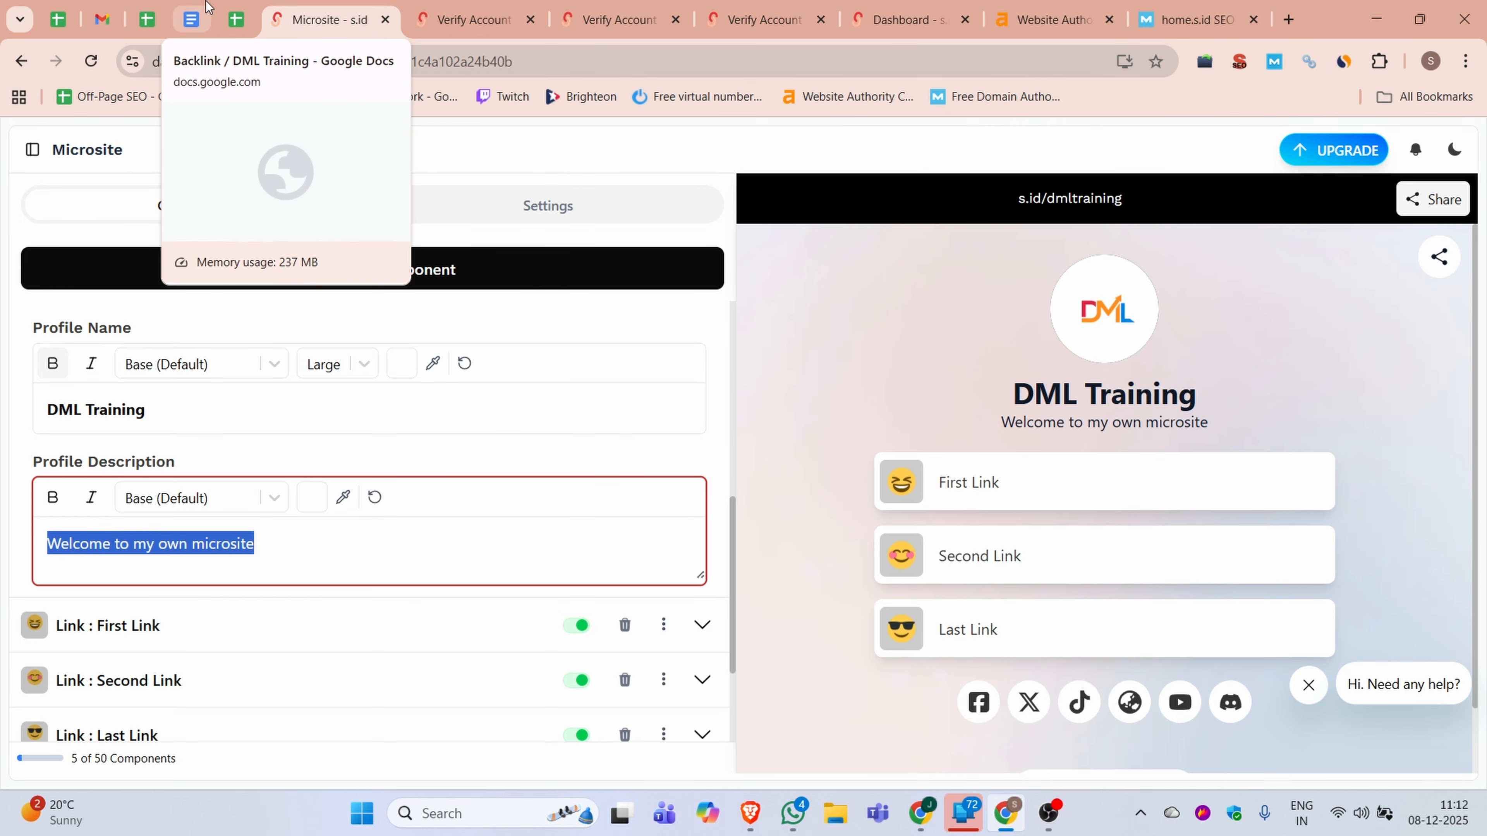
{"action": "type", "text": "ml'"}
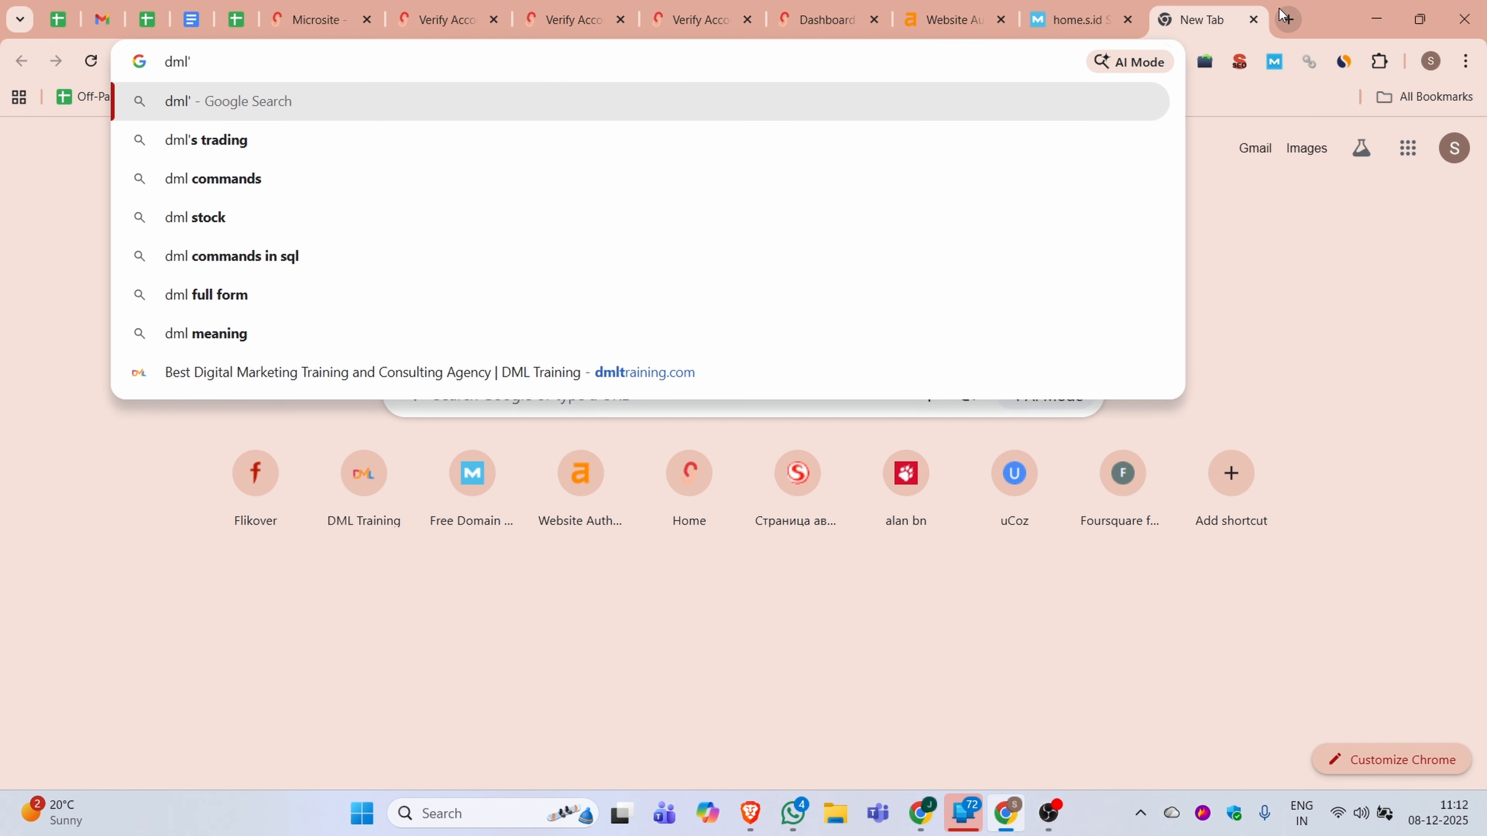
{"action": "key", "text": "BackSpace"}
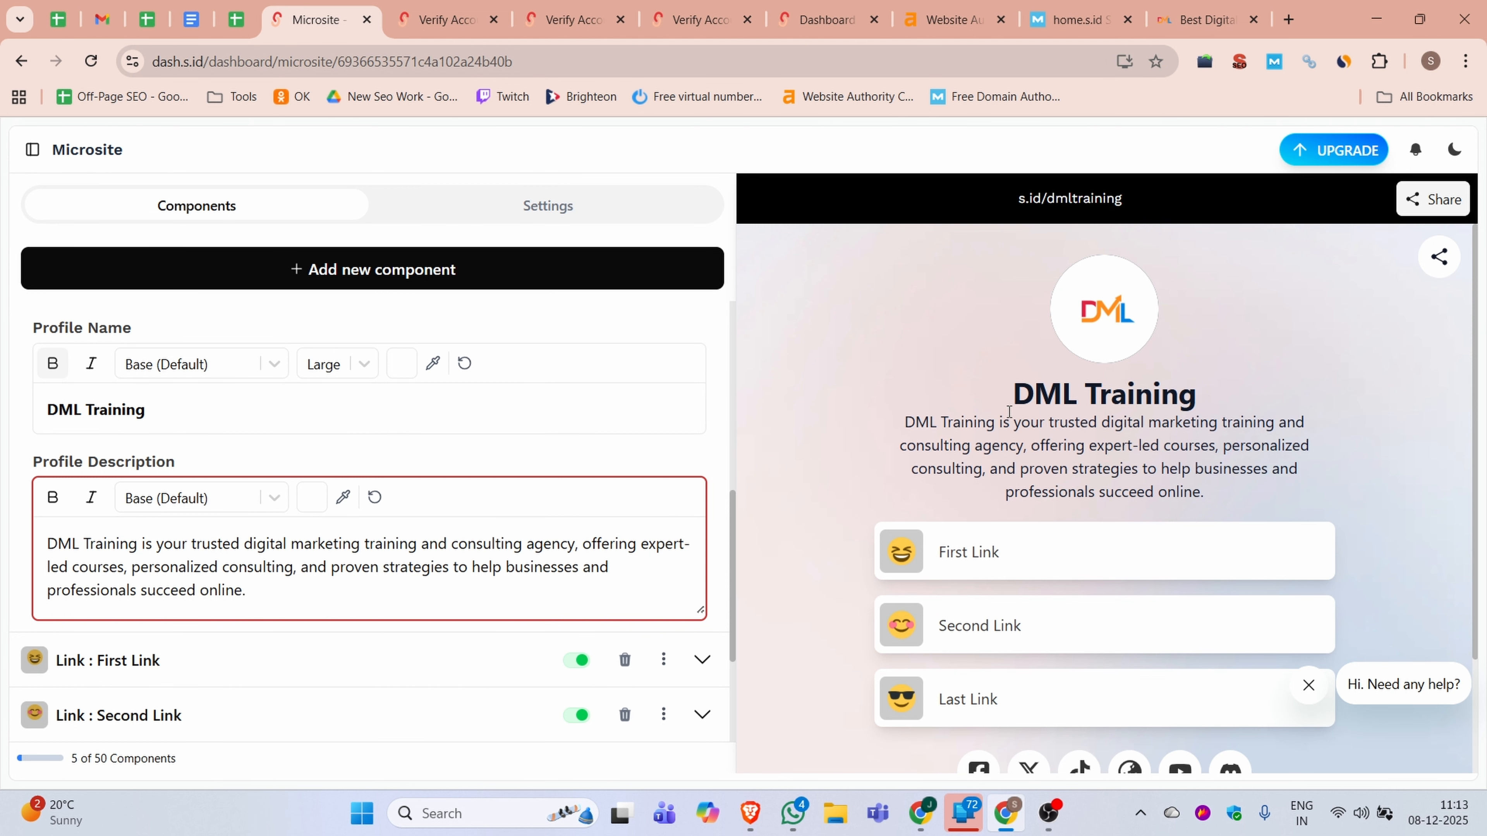
Copy the tool name Image to WebP Converter from the dmltraining.com tools section and paste it as the First Link's title
{"action": "scroll", "coordinate": [485, 415], "scroll_direction": "down", "scroll_amount": 3}
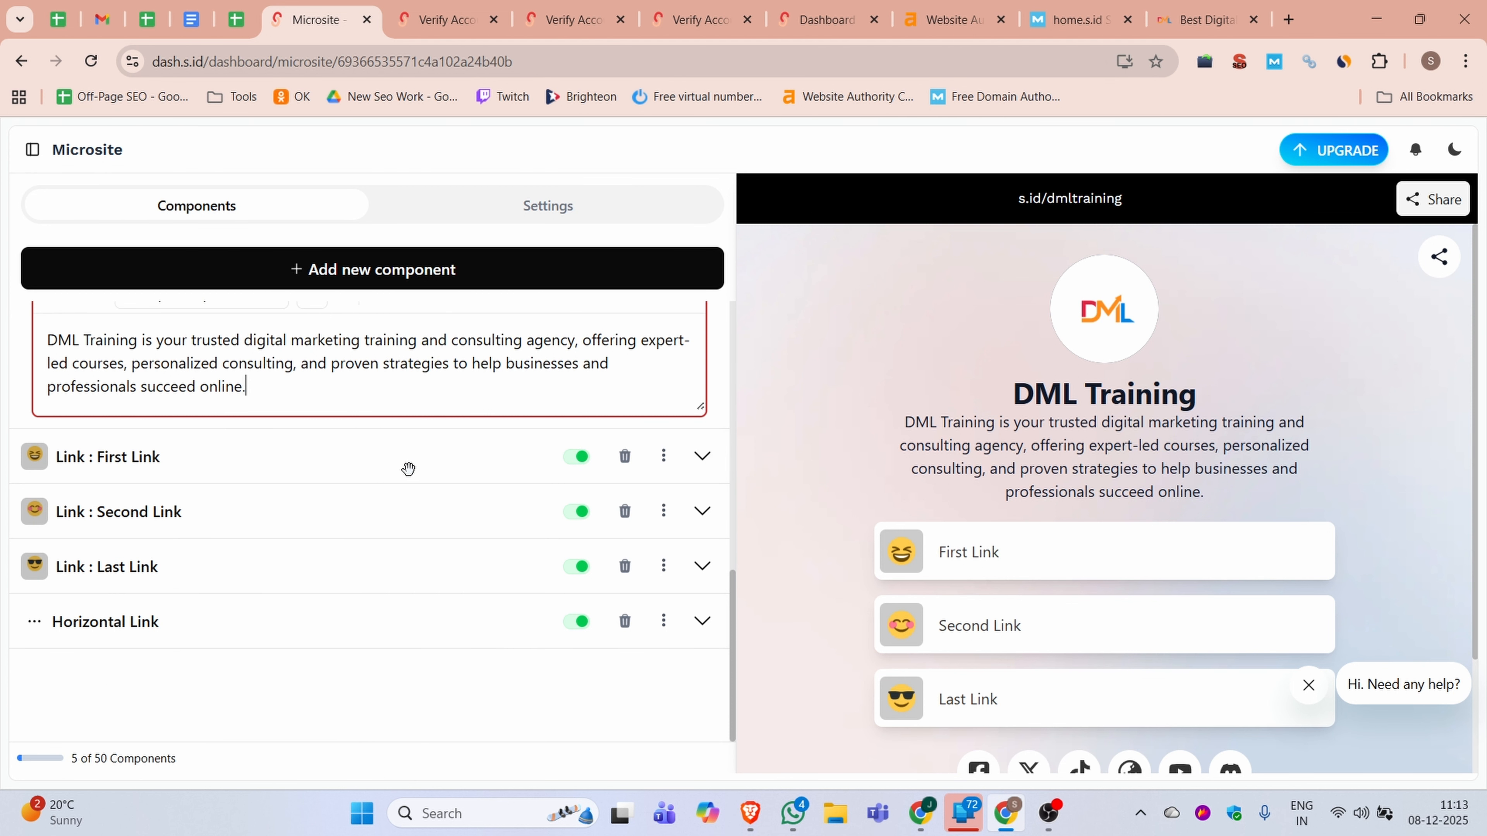
{"action": "left_click", "coordinate": [166, 469]}
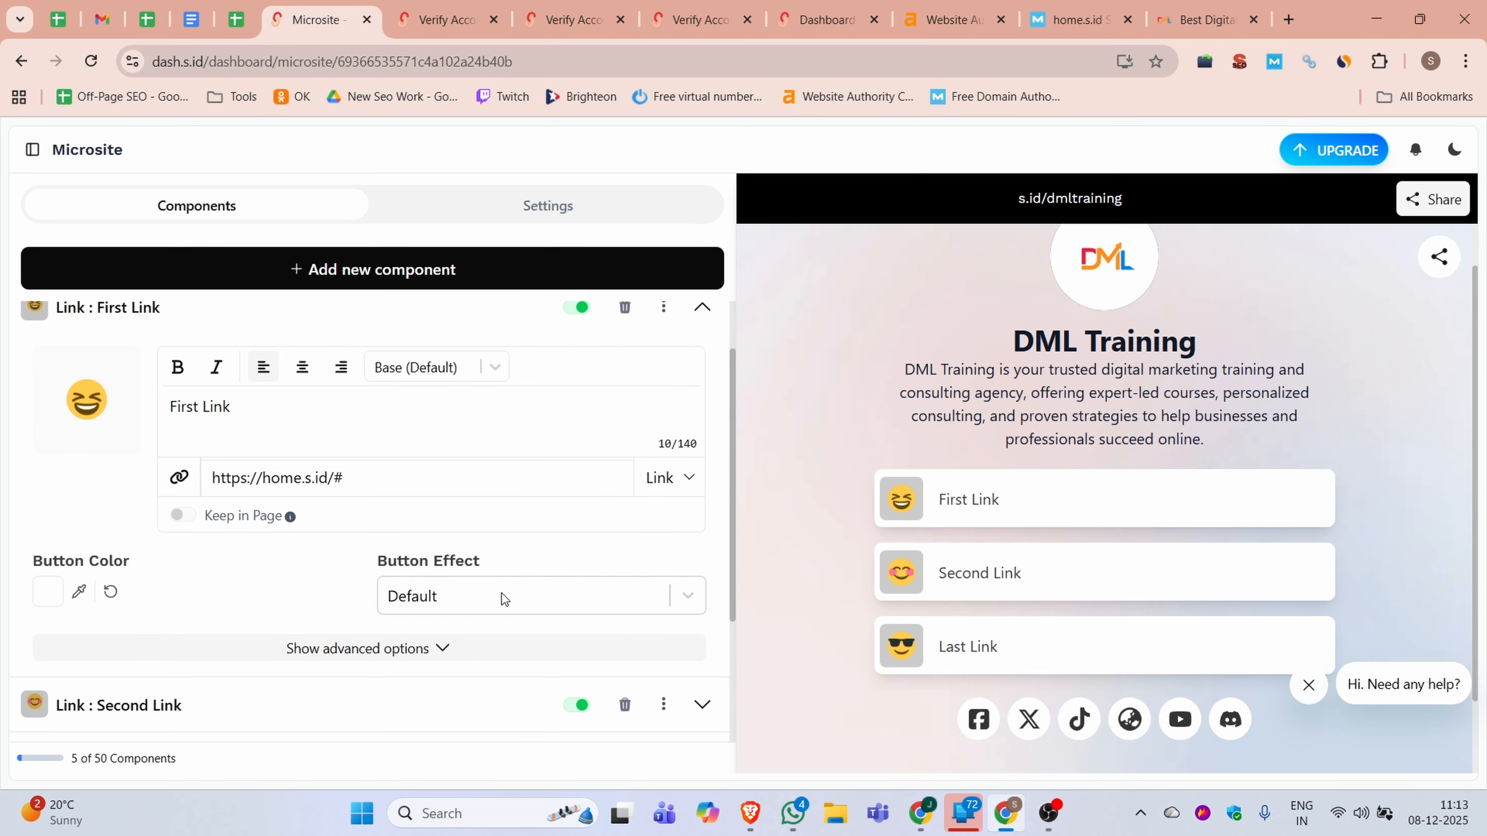
{"action": "scroll", "coordinate": [328, 526], "scroll_direction": "up", "scroll_amount": 1}
{"action": "left_click", "coordinate": [1215, 14]}
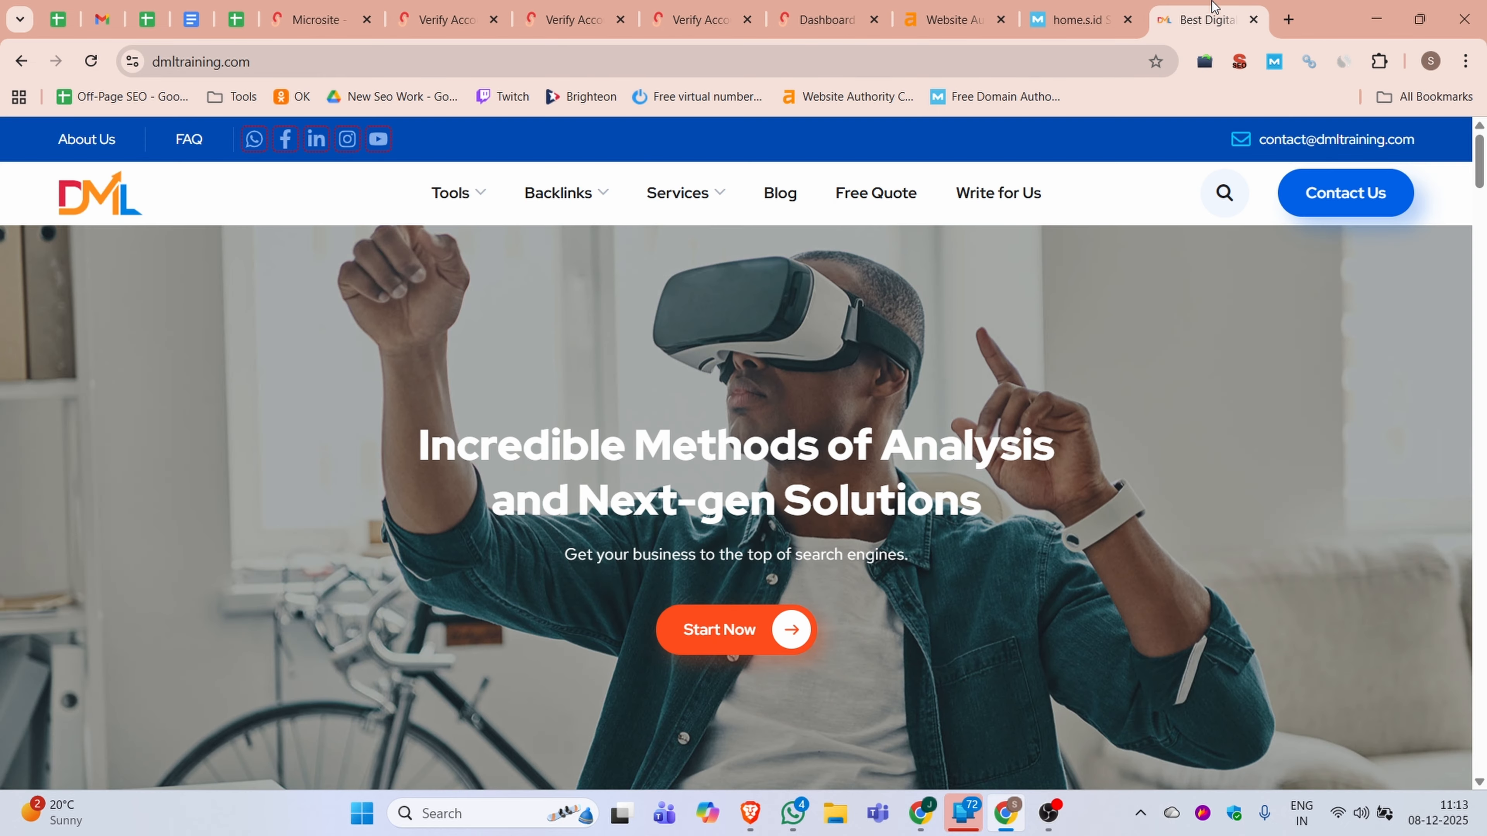
{"action": "left_click", "coordinate": [448, 194]}
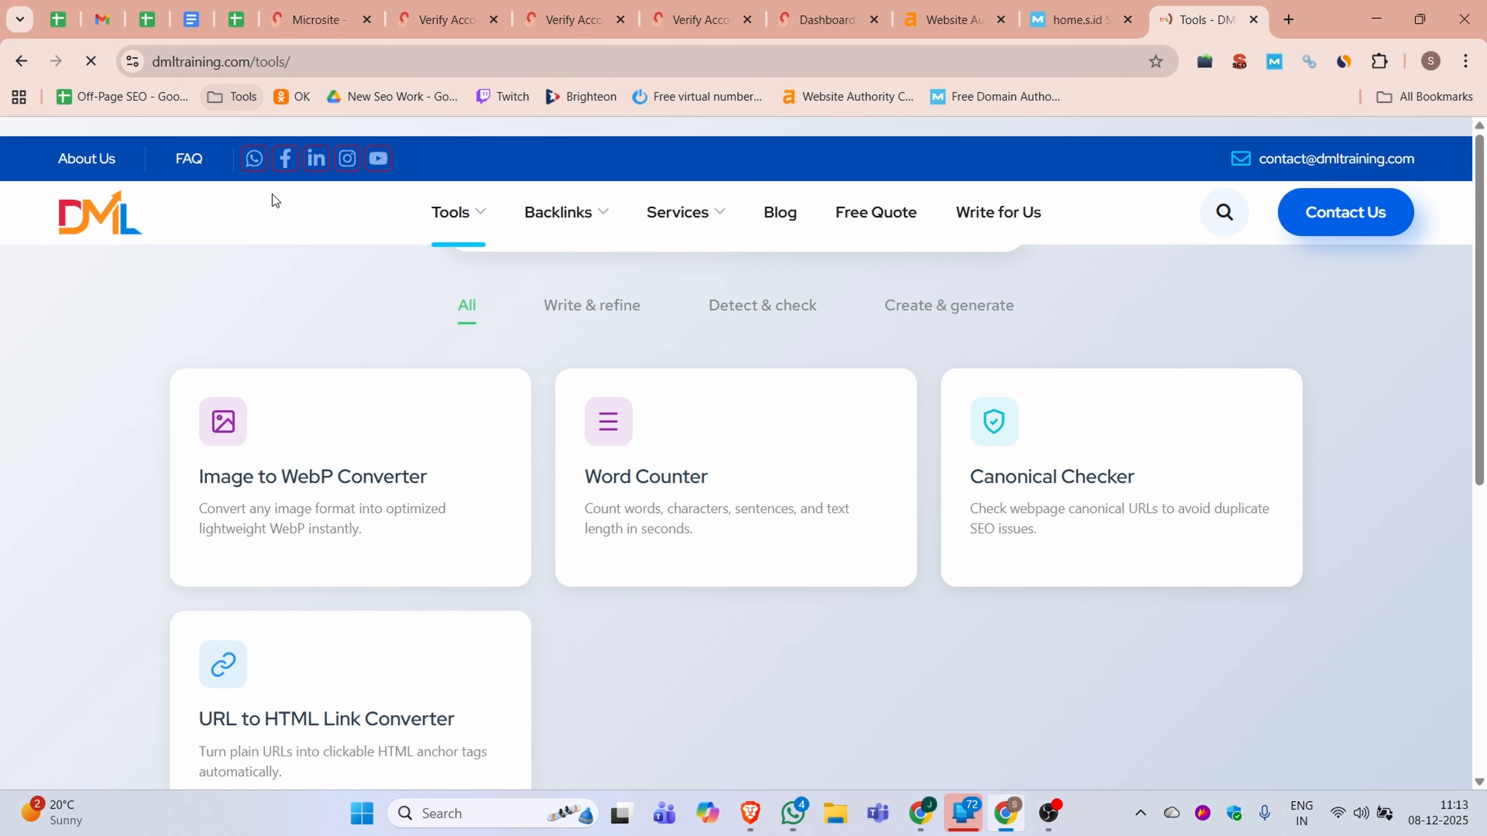
{"action": "left_click_drag", "start_coordinate": [717, 315], "coordinate": [643, 275]}
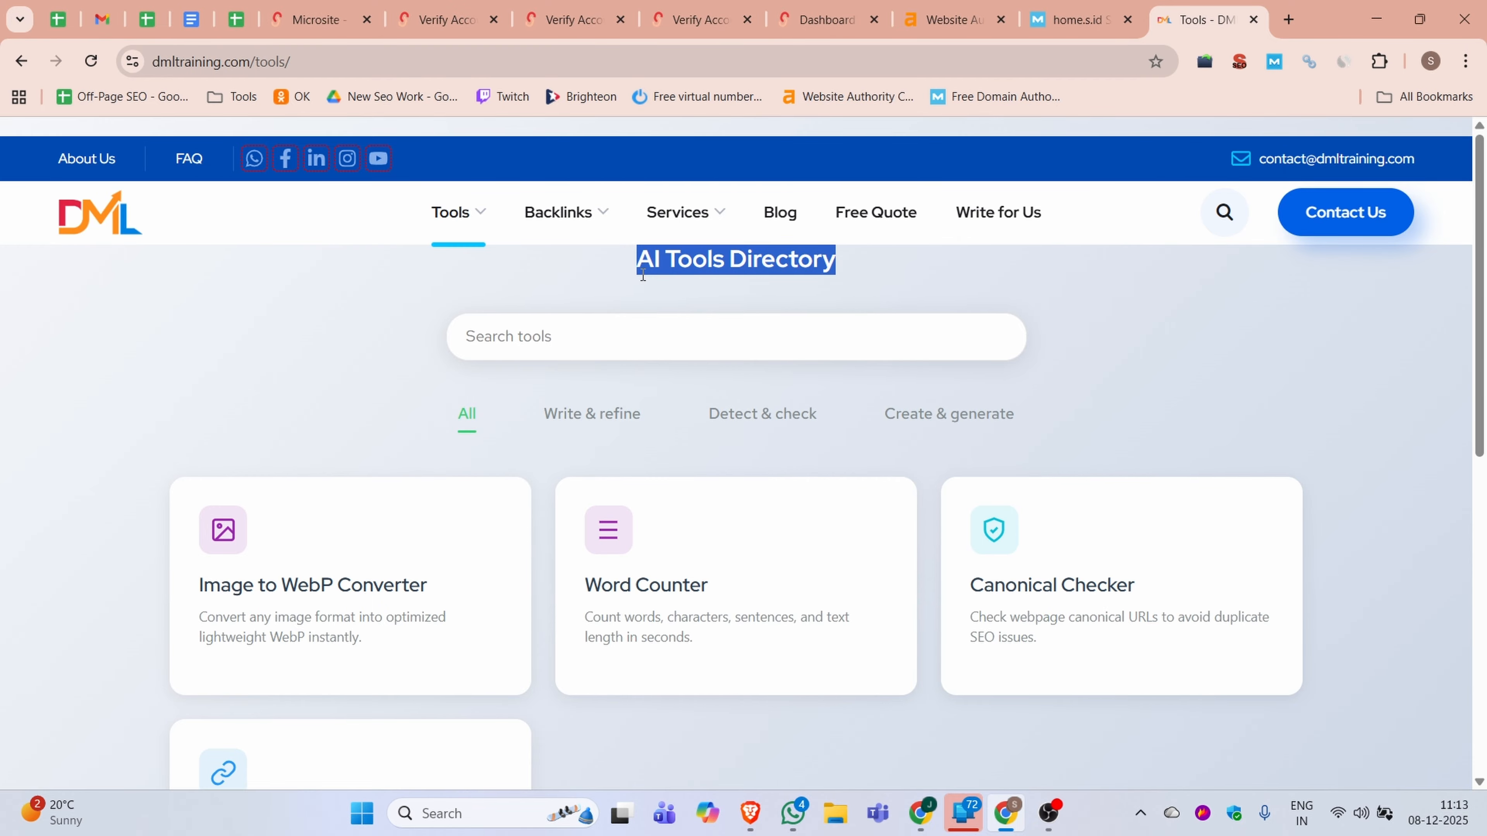
{"action": "left_click", "coordinate": [316, 20]}
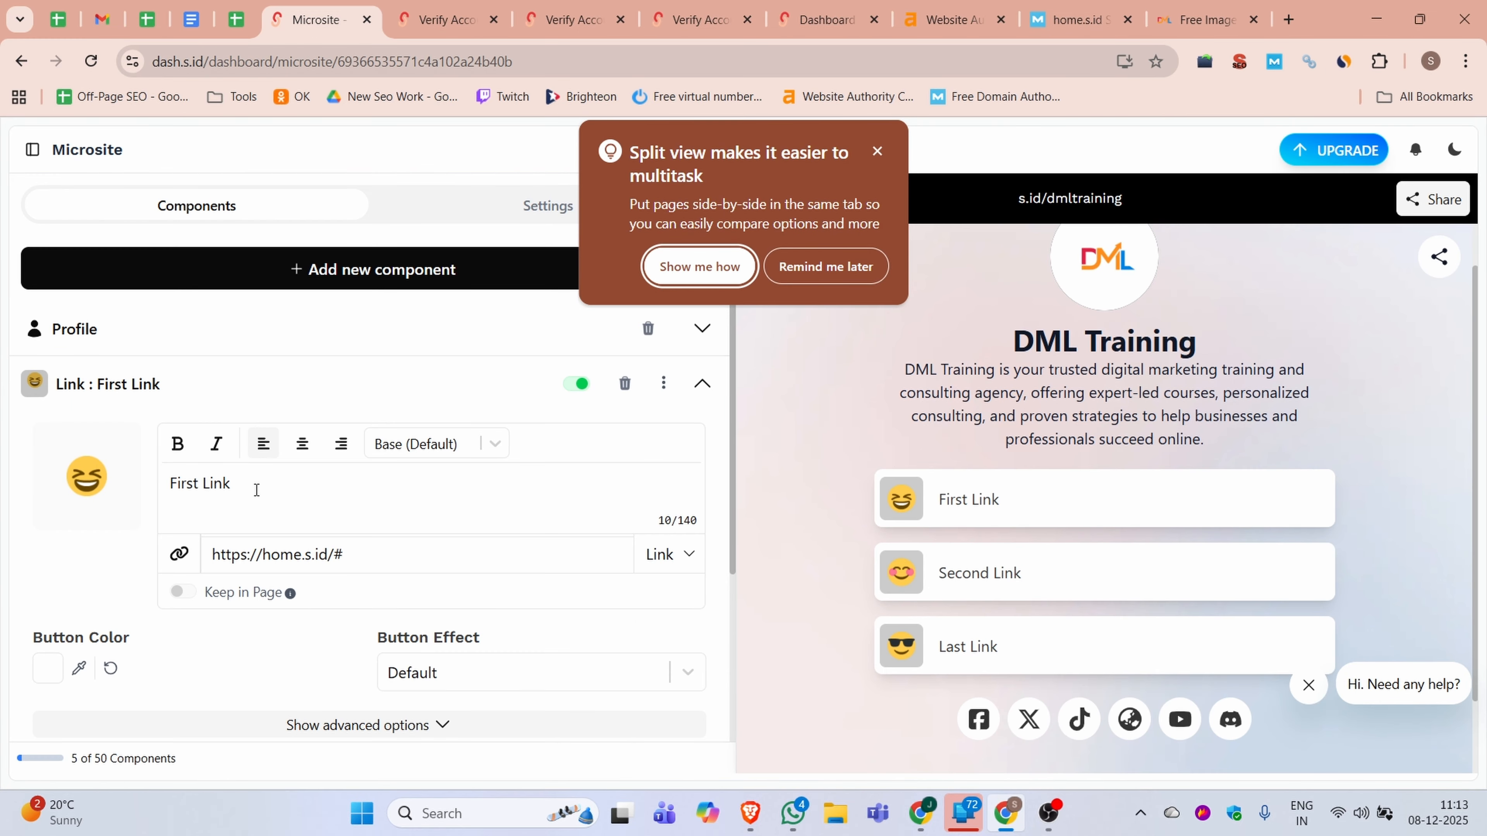
{"action": "left_click_drag", "start_coordinate": [257, 490], "coordinate": [146, 492]}
{"action": "type", "text": "Image to WebP Converter"}
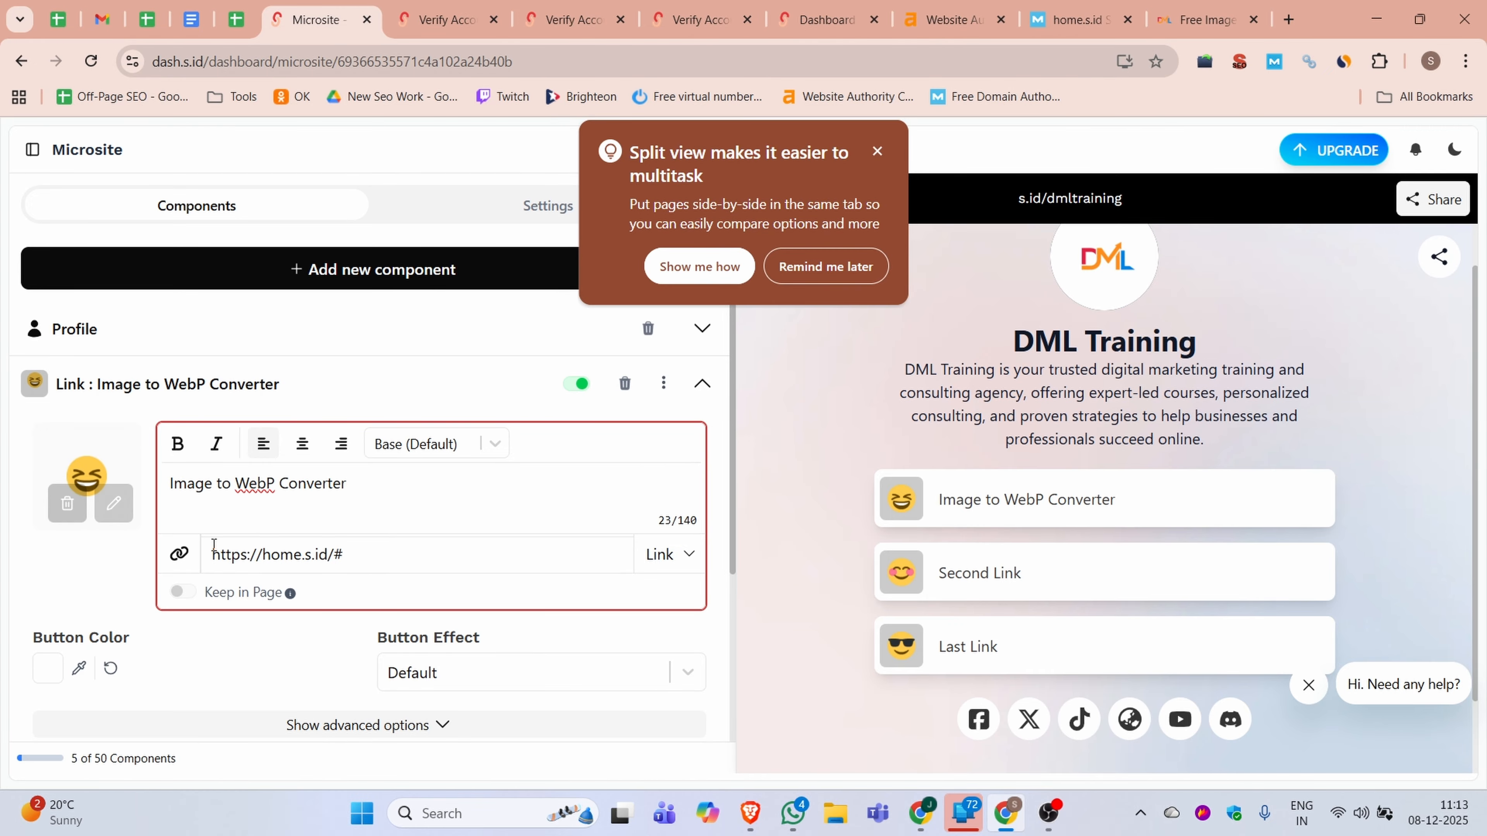
Replace the Image to WebP Converter link's address with the tool page URL copied from dmltraining.com/tools/image-to-webp-converter/
{"action": "left_click", "coordinate": [1194, 18]}
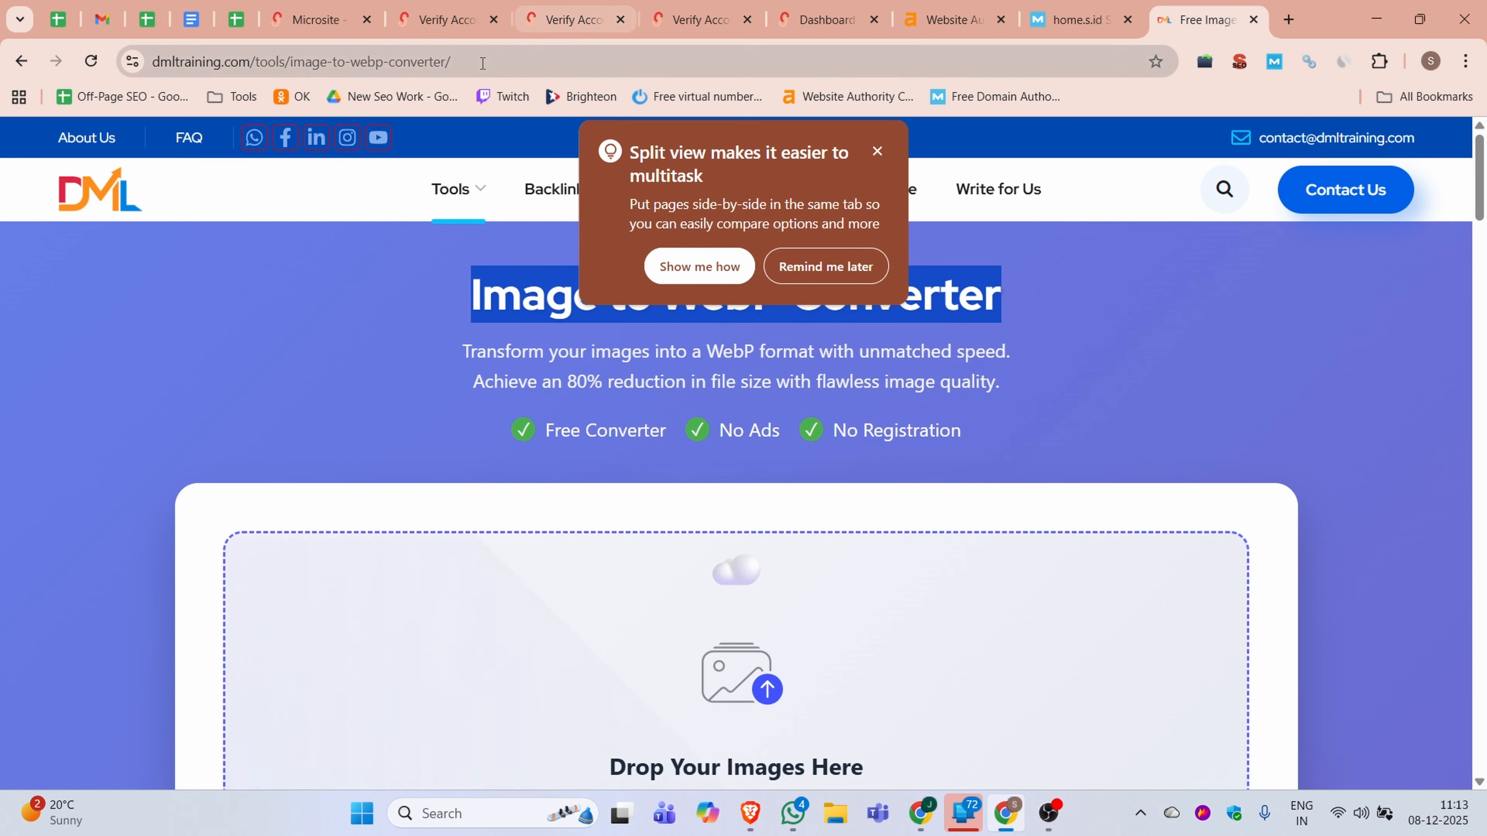
{"action": "left_click", "coordinate": [482, 61]}
{"action": "key", "text": "ctrl+c"}
{"action": "left_click", "coordinate": [290, 13]}
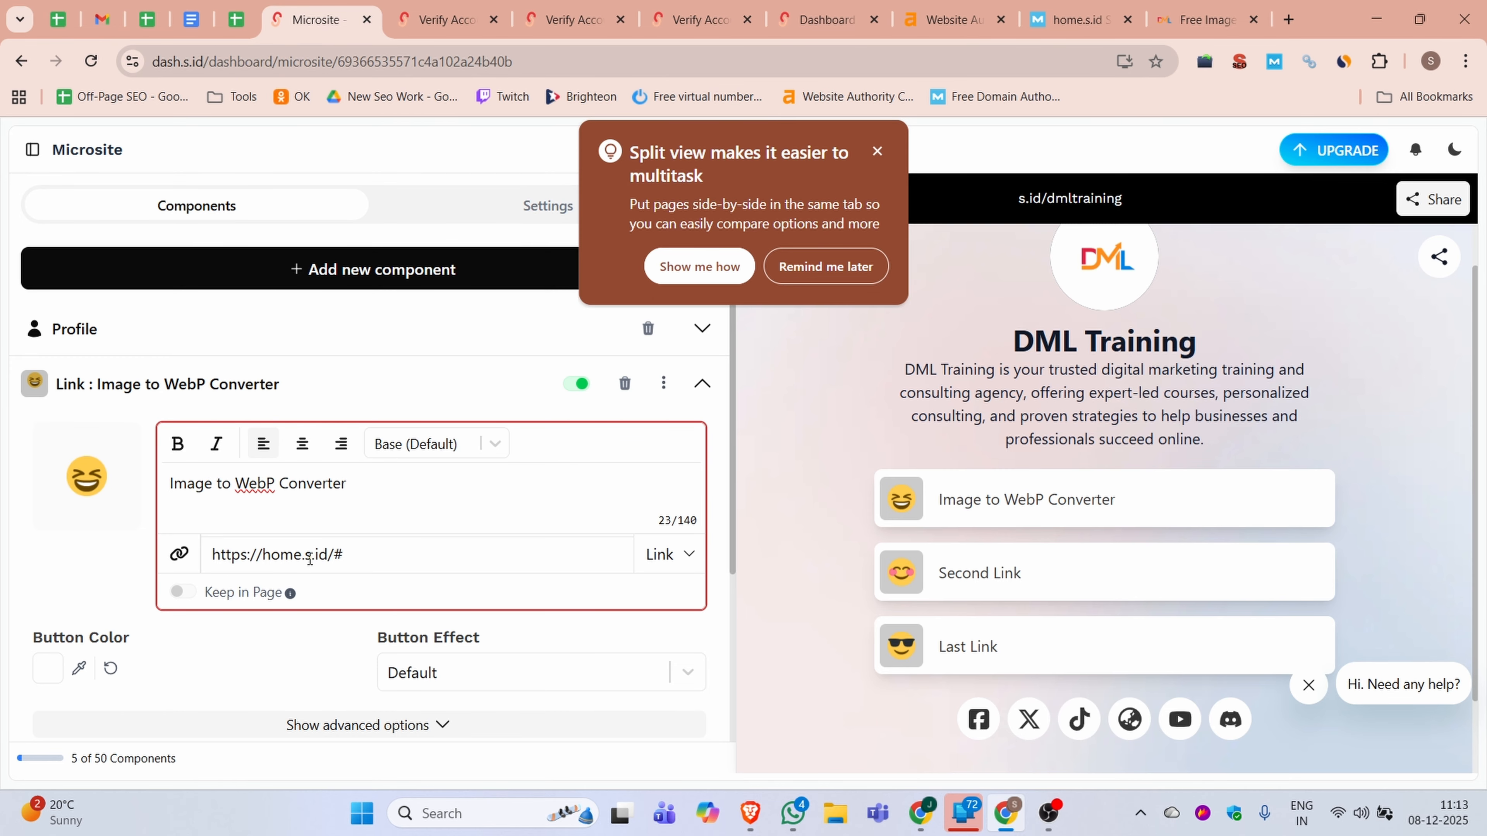
{"action": "triple_click", "coordinate": [309, 557]}
{"action": "key", "text": "ctrl+v"}
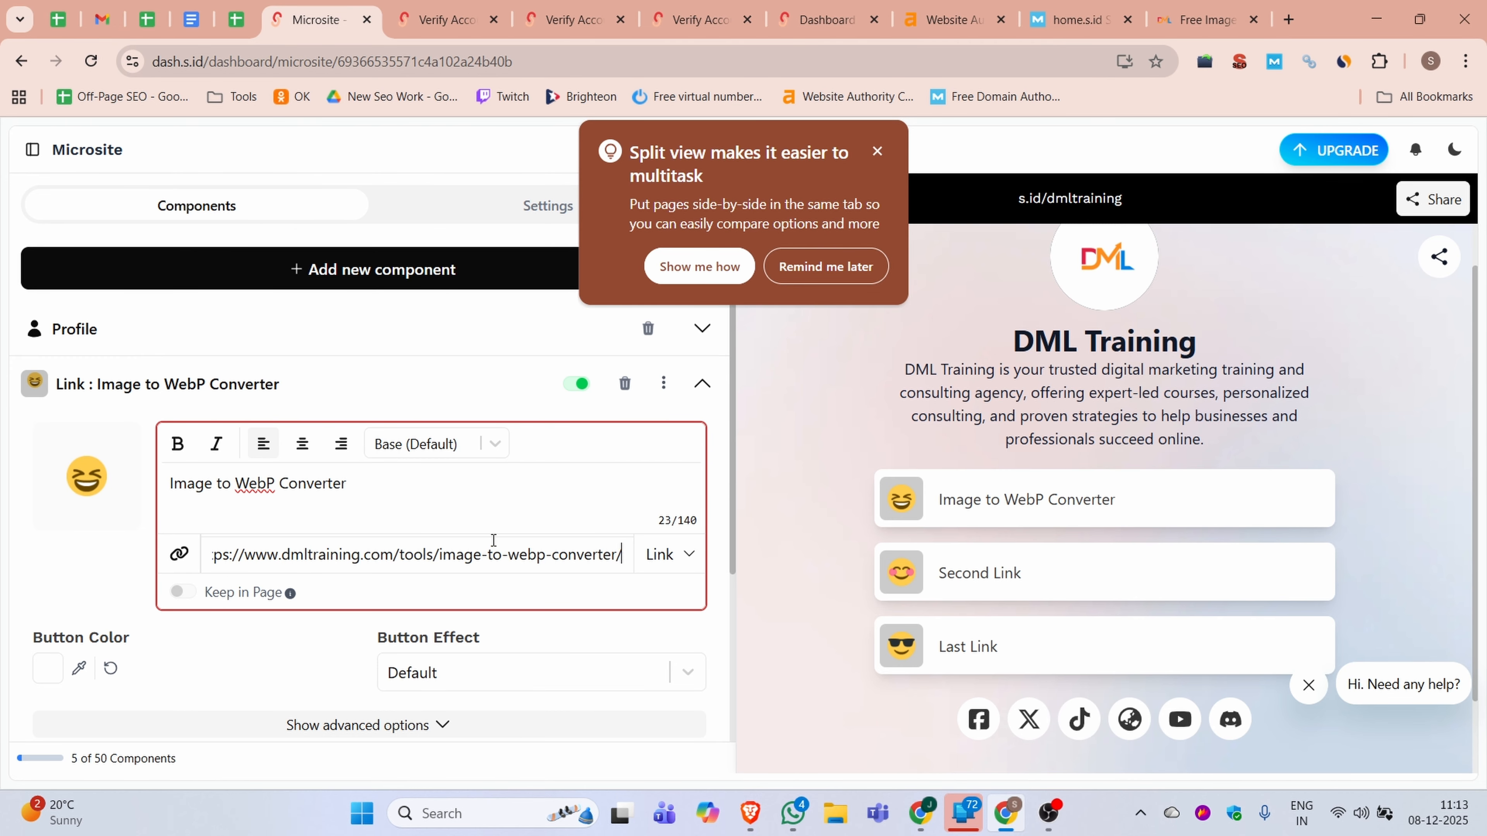
{"action": "left_click", "coordinate": [123, 507]}
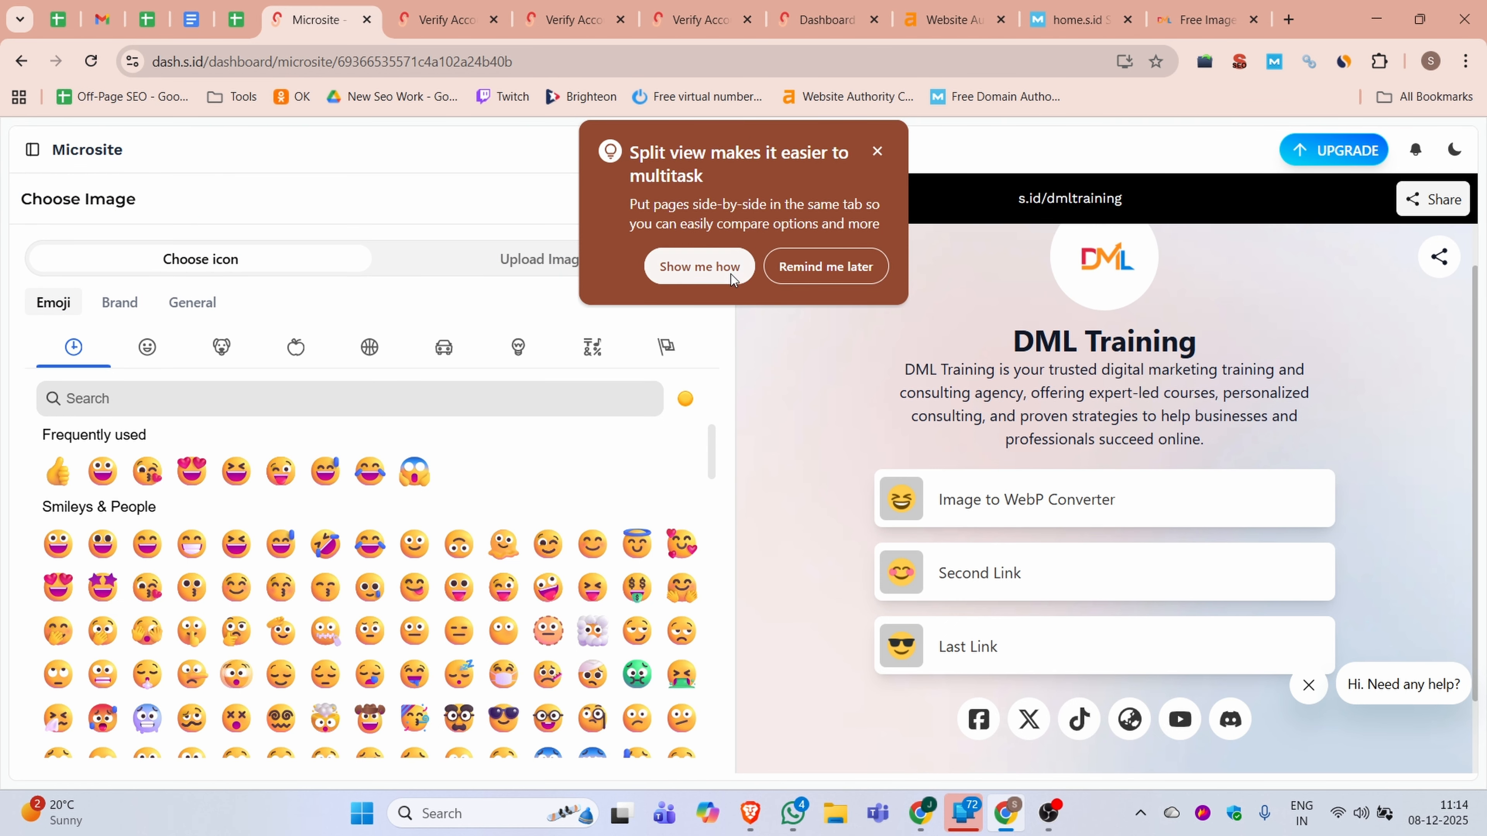
{"action": "left_click", "coordinate": [878, 151]}
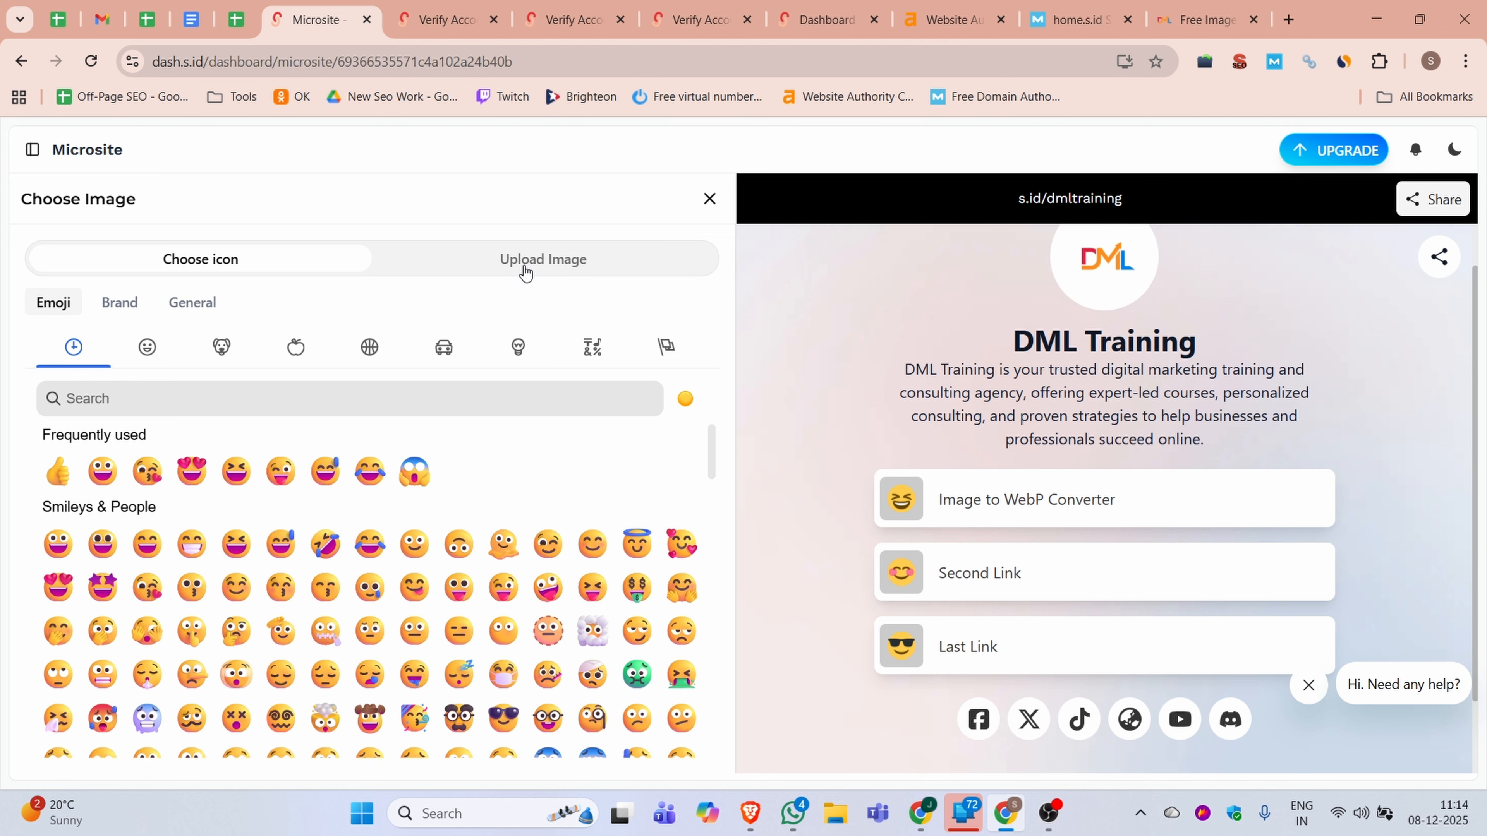
{"action": "left_click", "coordinate": [527, 271]}
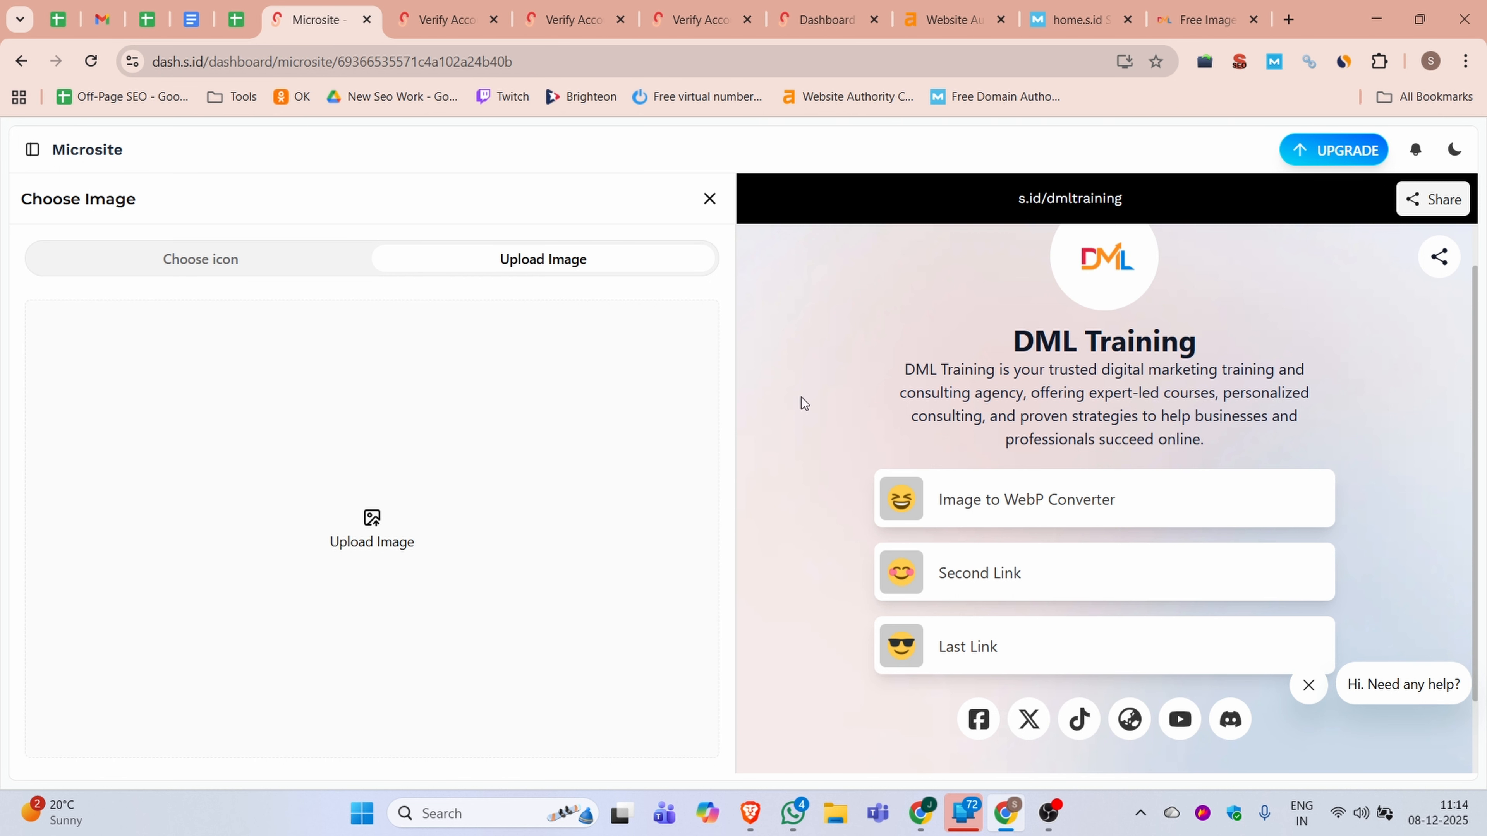
{"action": "left_click", "coordinate": [160, 260]}
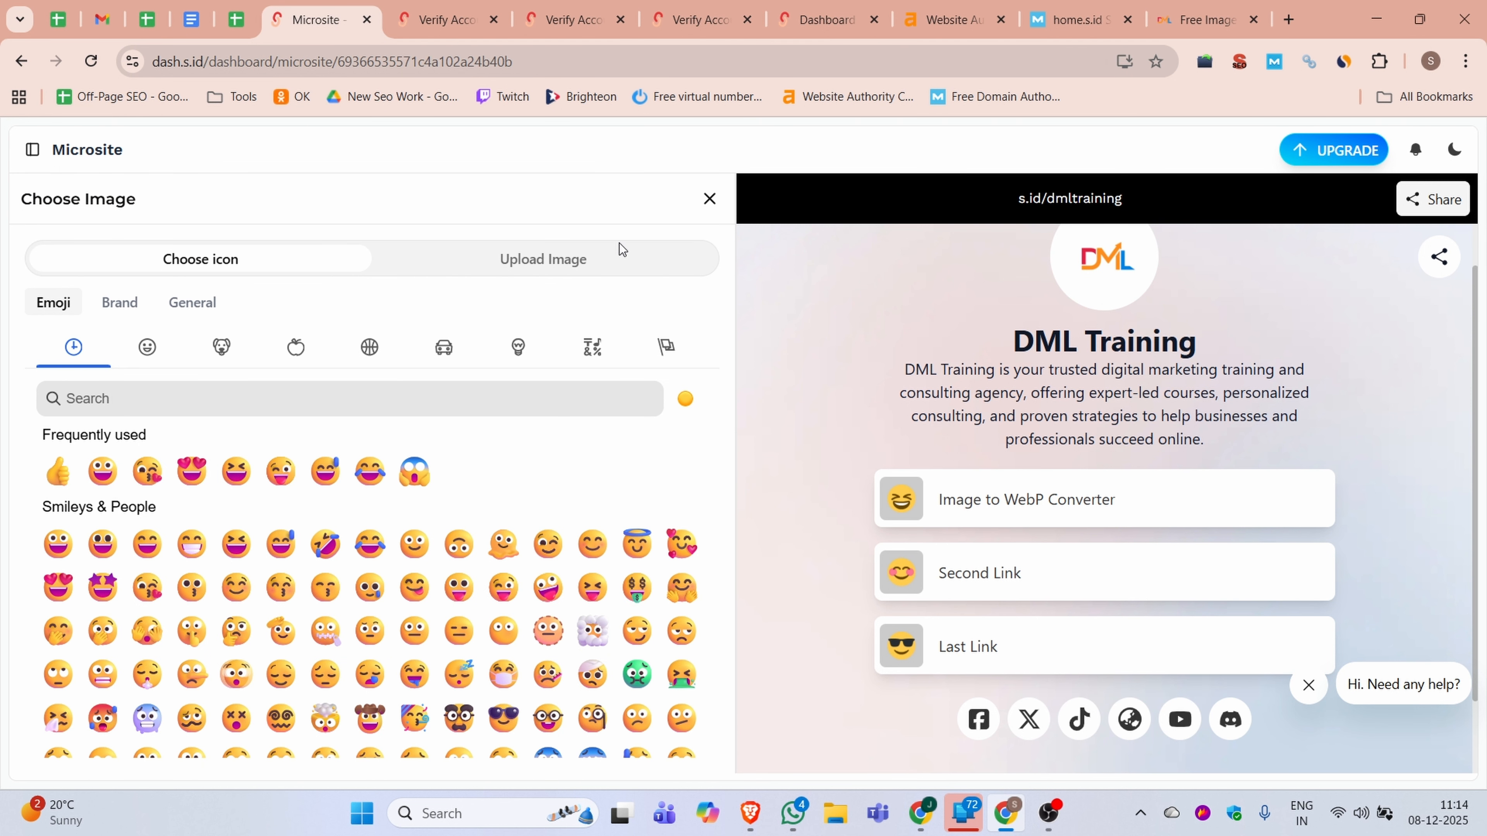
{"action": "left_click", "coordinate": [709, 199]}
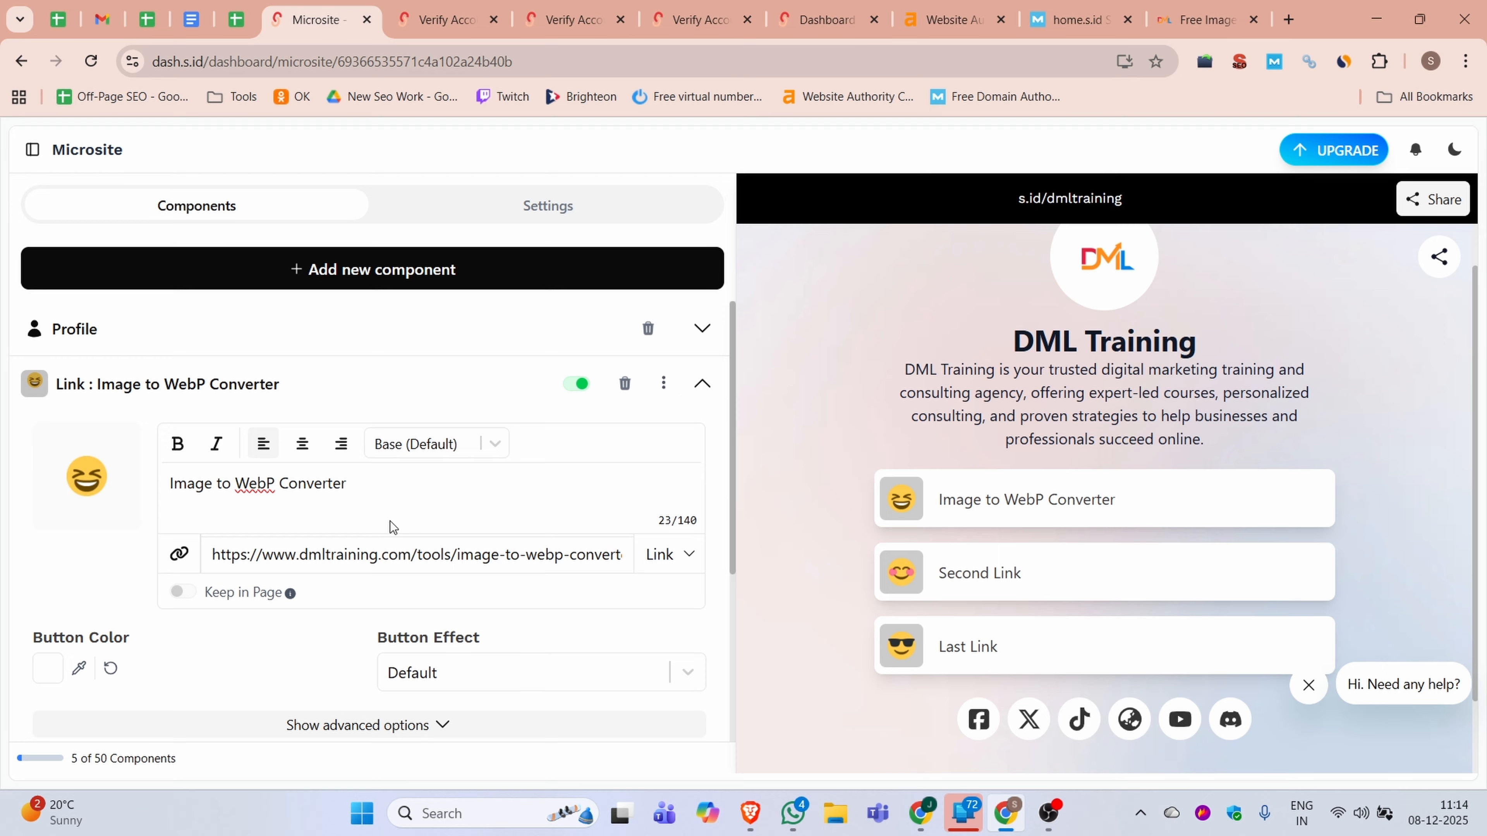
{"action": "scroll", "coordinate": [433, 513], "scroll_direction": "down", "scroll_amount": 4}
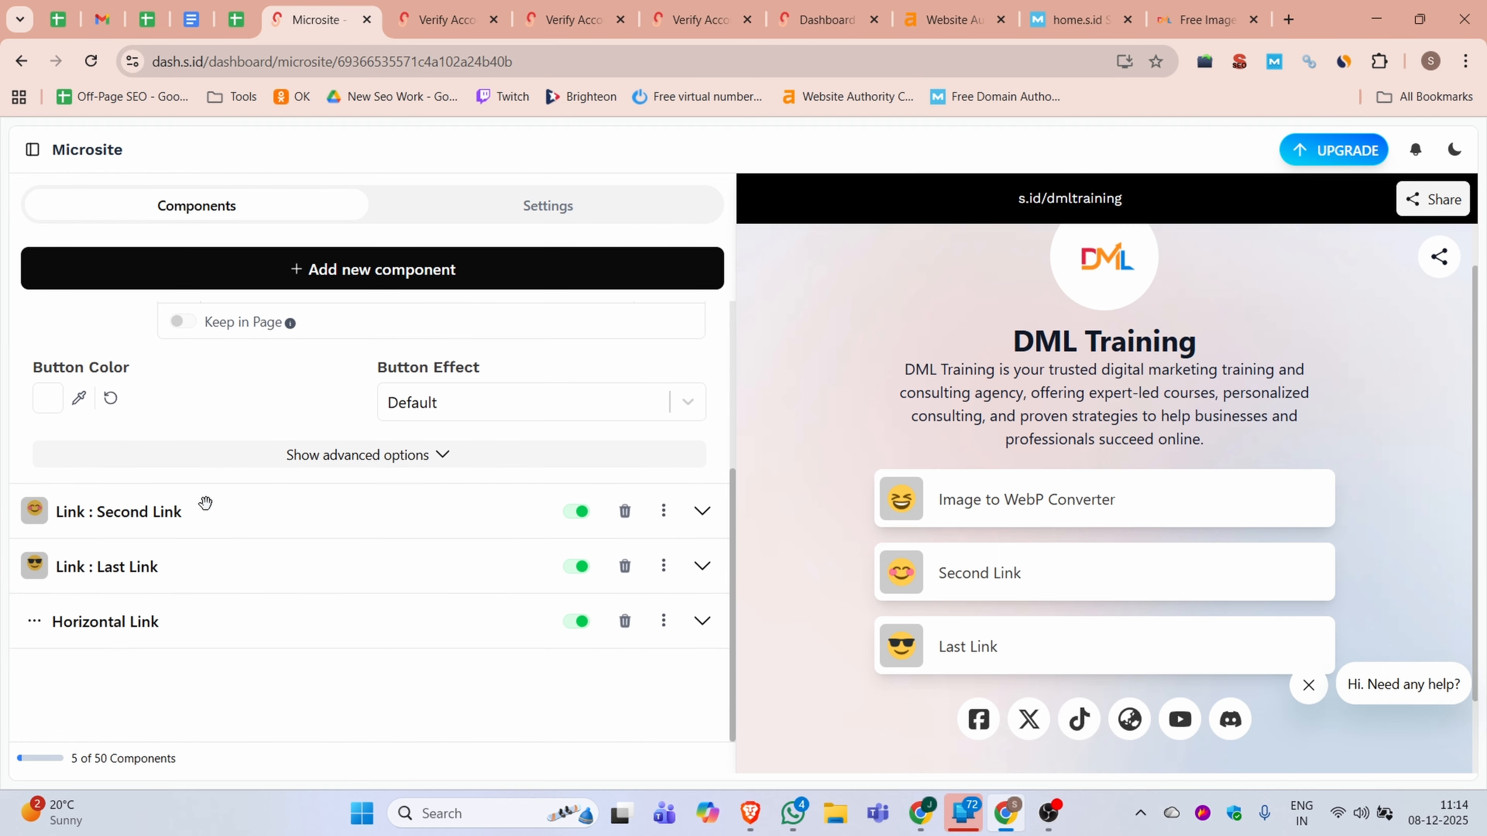
{"action": "left_click", "coordinate": [205, 503]}
{"action": "scroll", "coordinate": [783, 438], "scroll_direction": "up", "scroll_amount": 2}
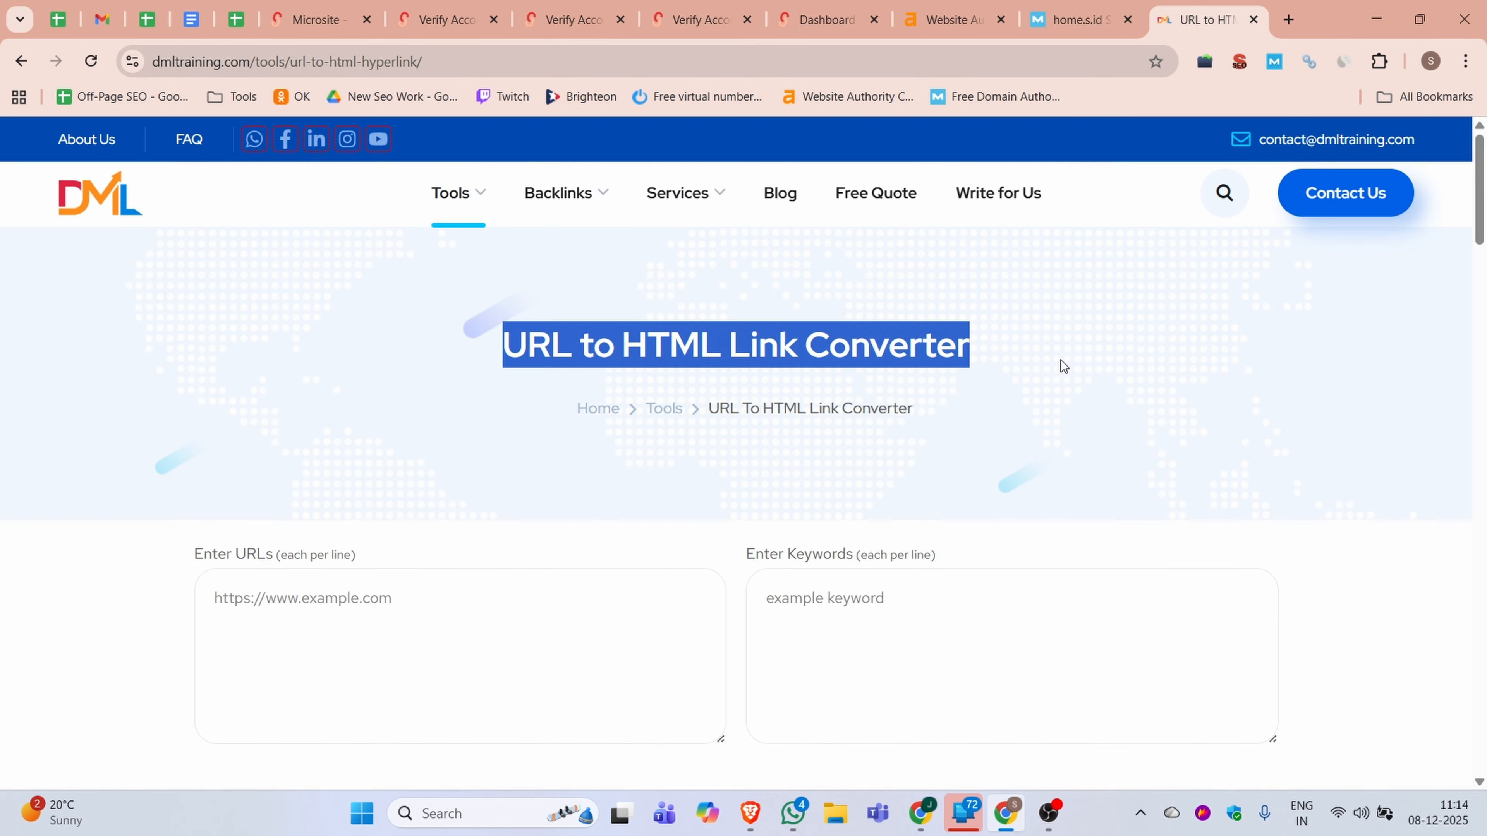
{"action": "left_click", "coordinate": [336, 13]}
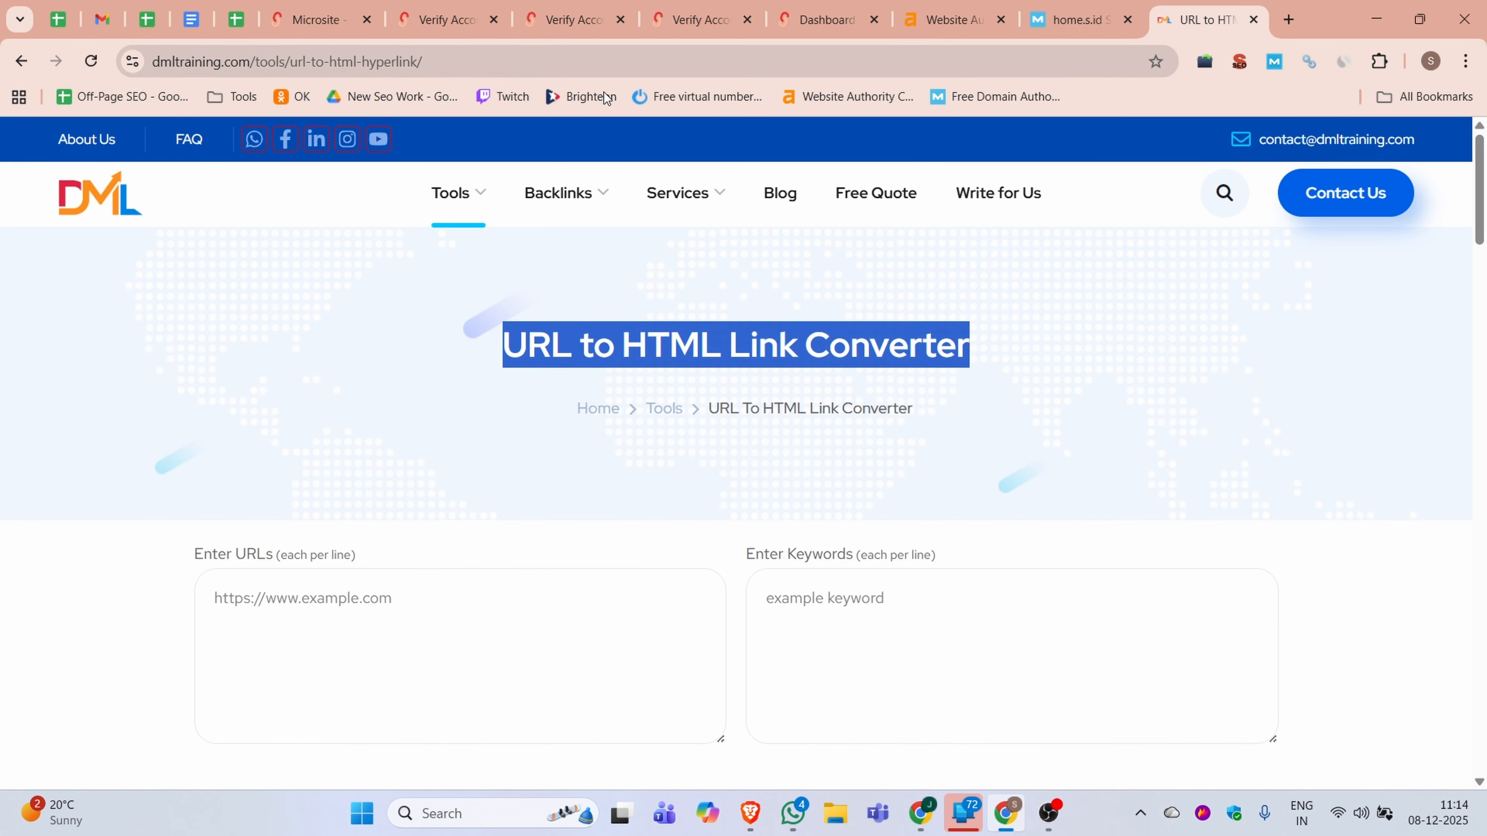
{"action": "left_click", "coordinate": [299, 62]}
{"action": "key", "text": "ctrl+c"}
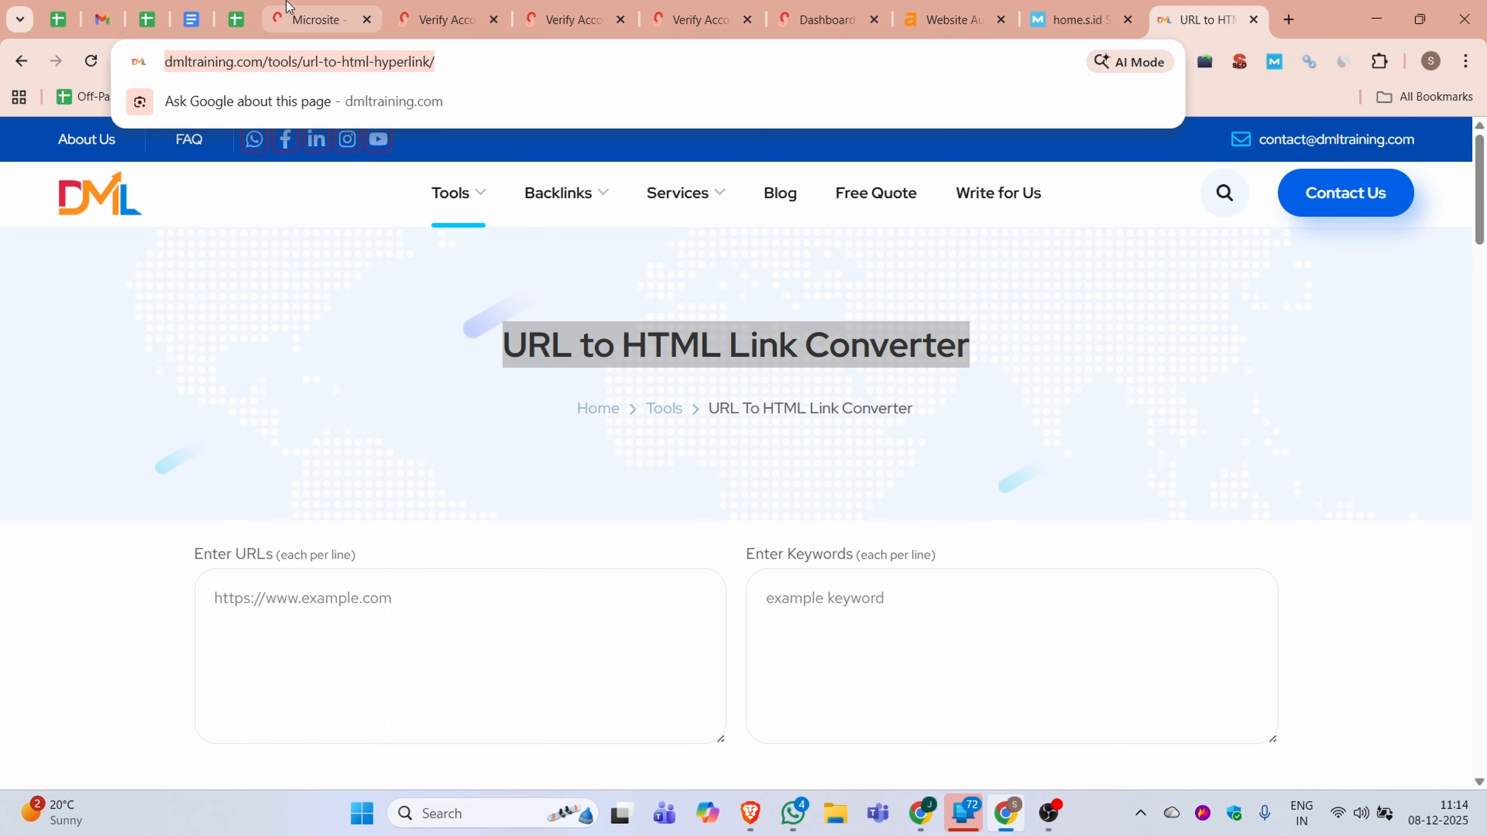
{"action": "left_click", "coordinate": [287, 12]}
{"action": "left_click_drag", "start_coordinate": [377, 537], "coordinate": [208, 534]}
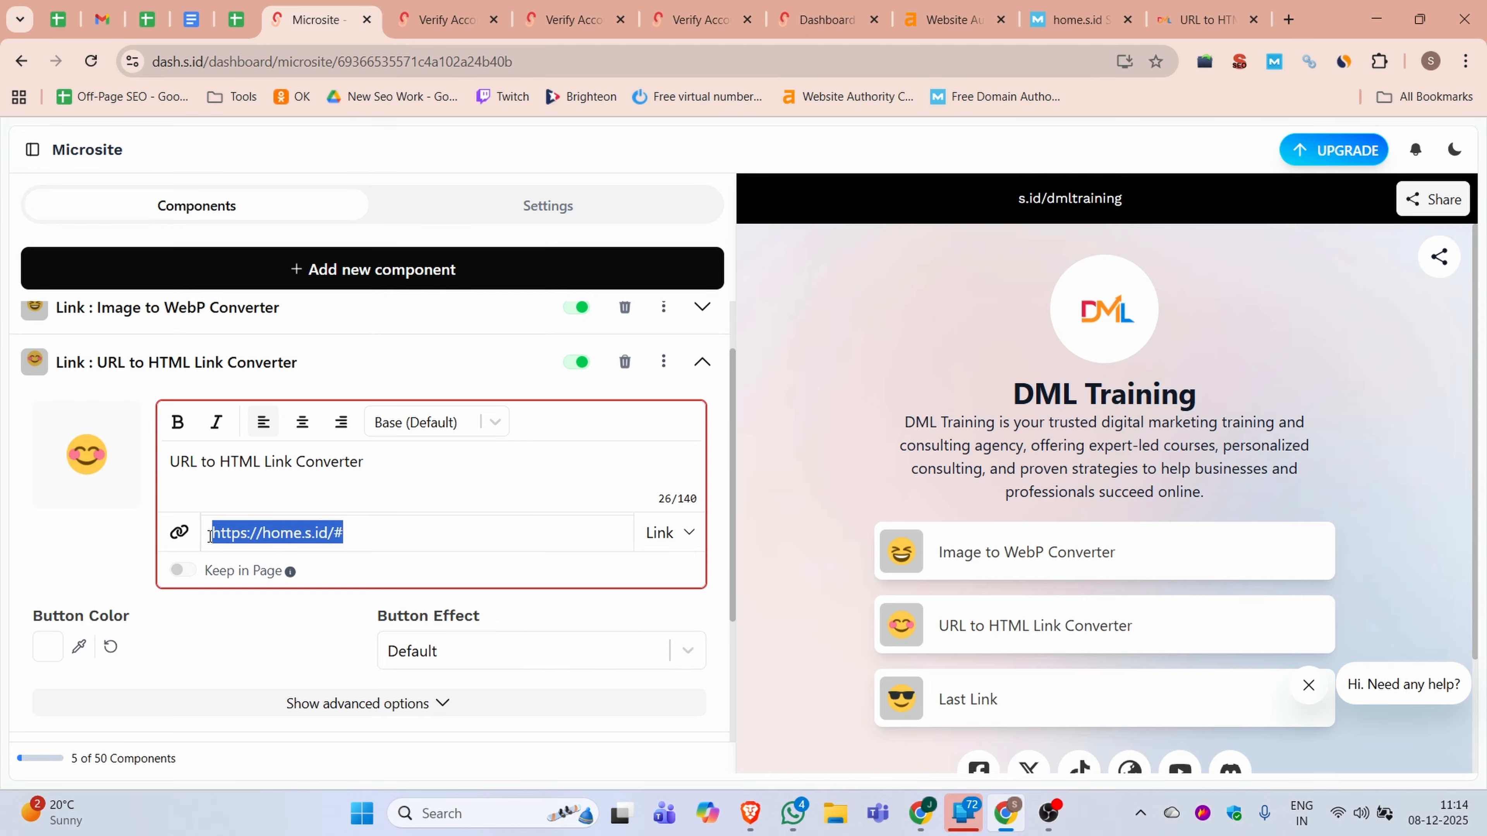
{"action": "key", "text": "ctrl+v"}
Set the URL to HTML Link Converter link's button effect to Shake
{"action": "scroll", "coordinate": [281, 521], "scroll_direction": "down", "scroll_amount": 3}
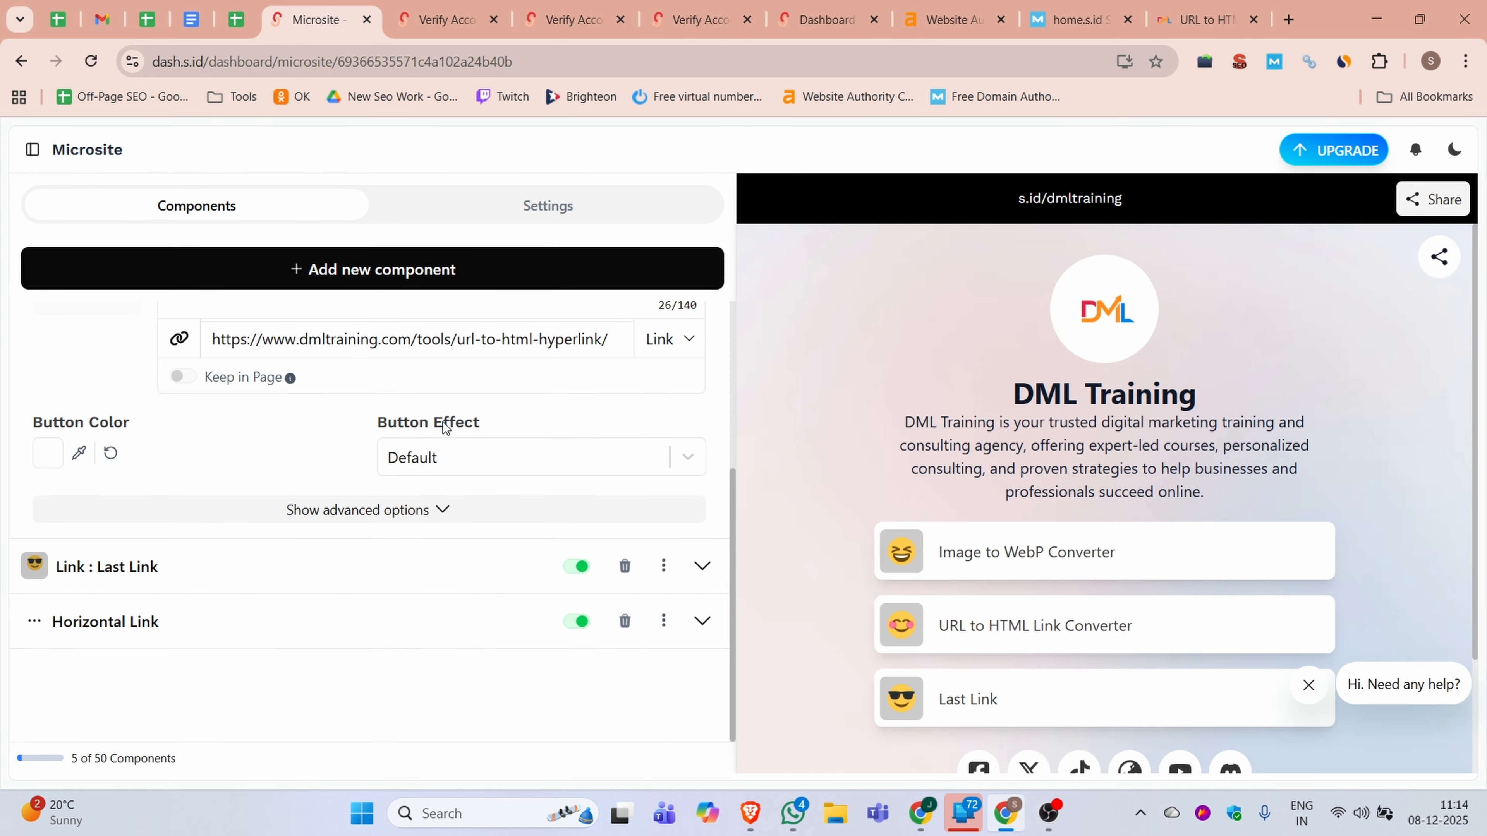
{"action": "left_click", "coordinate": [504, 456]}
{"action": "left_click", "coordinate": [440, 536]}
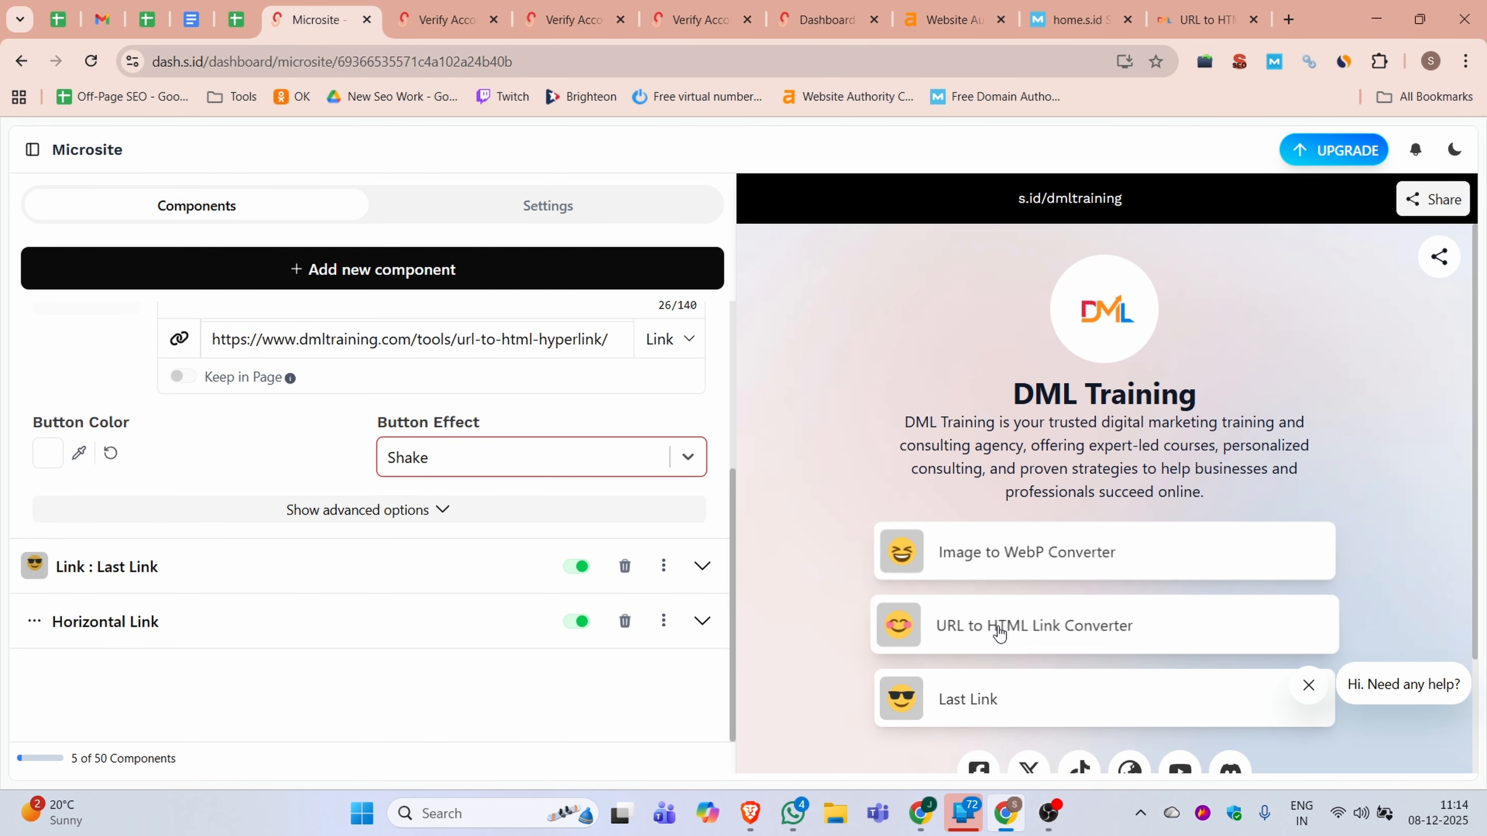
{"action": "left_click", "coordinate": [131, 577]}
{"action": "left_click", "coordinate": [1177, 20]}
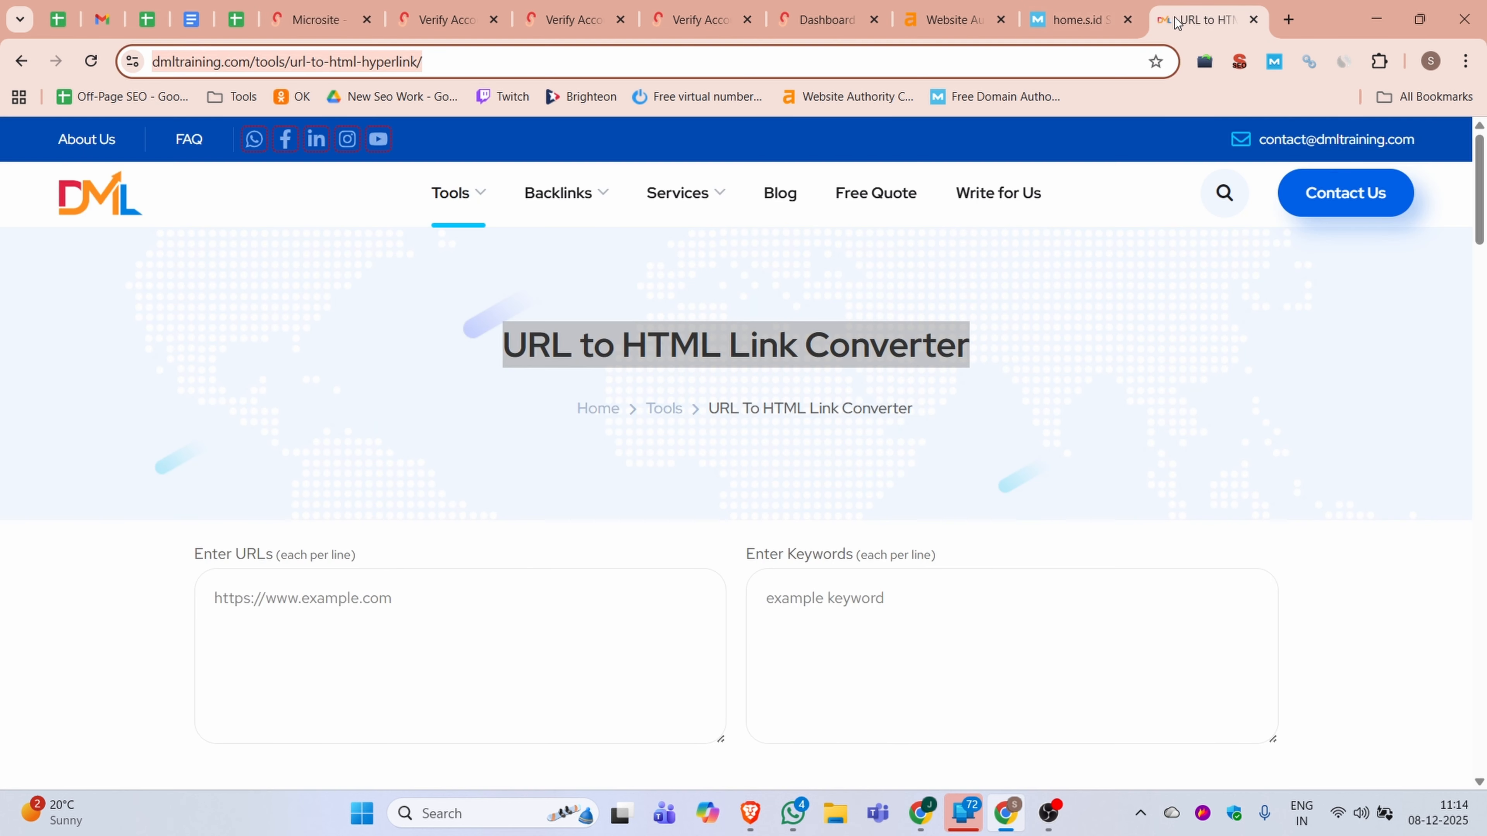
{"action": "mouse_move", "coordinate": [492, 200]}
{"action": "left_click", "coordinate": [482, 396]}
{"action": "left_click", "coordinate": [304, 8]}
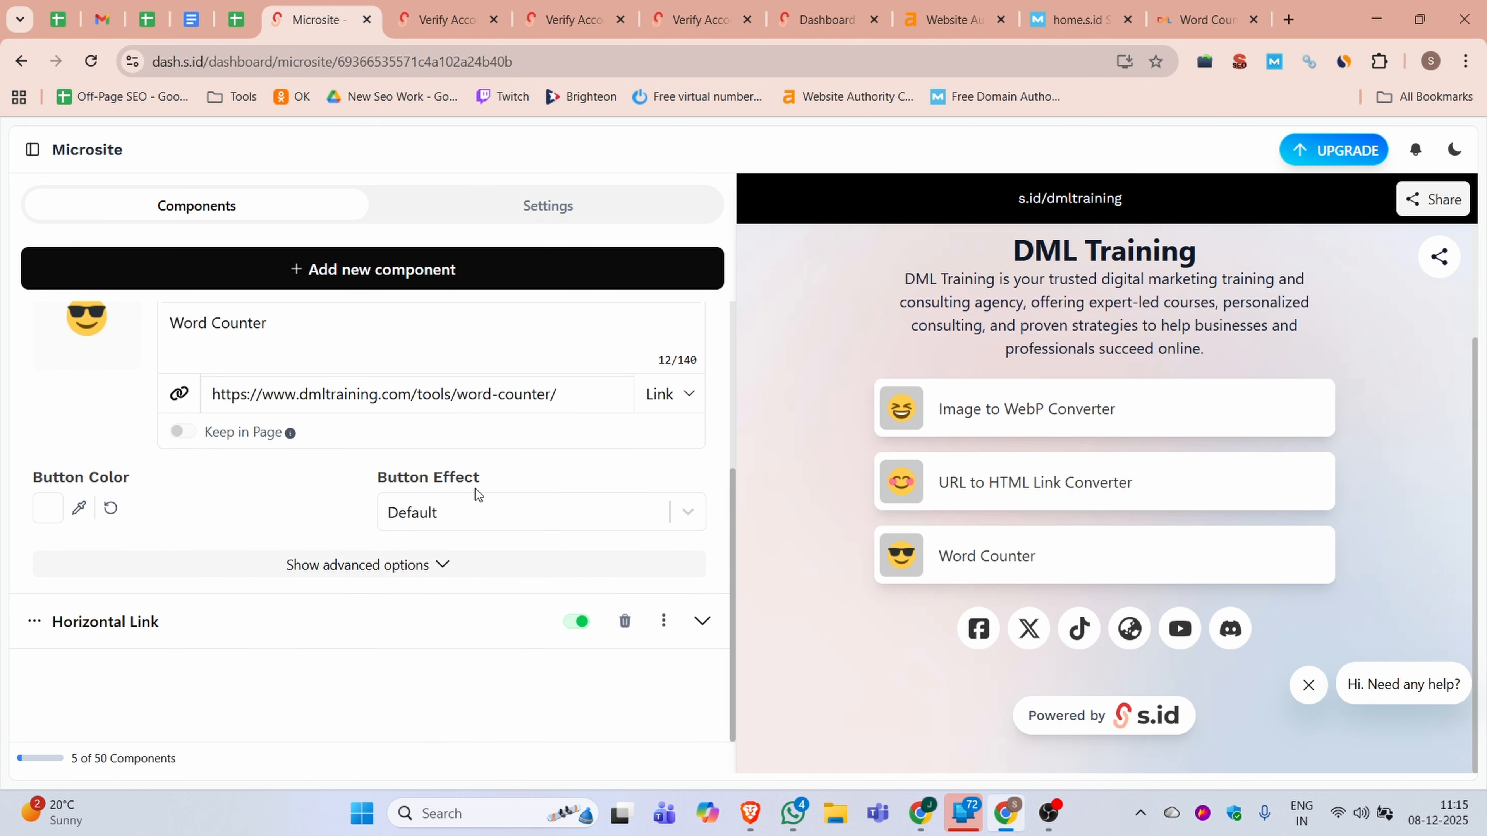
Add a new Image component at the start of the microsite content
{"action": "scroll", "coordinate": [277, 729], "scroll_direction": "up", "scroll_amount": 5}
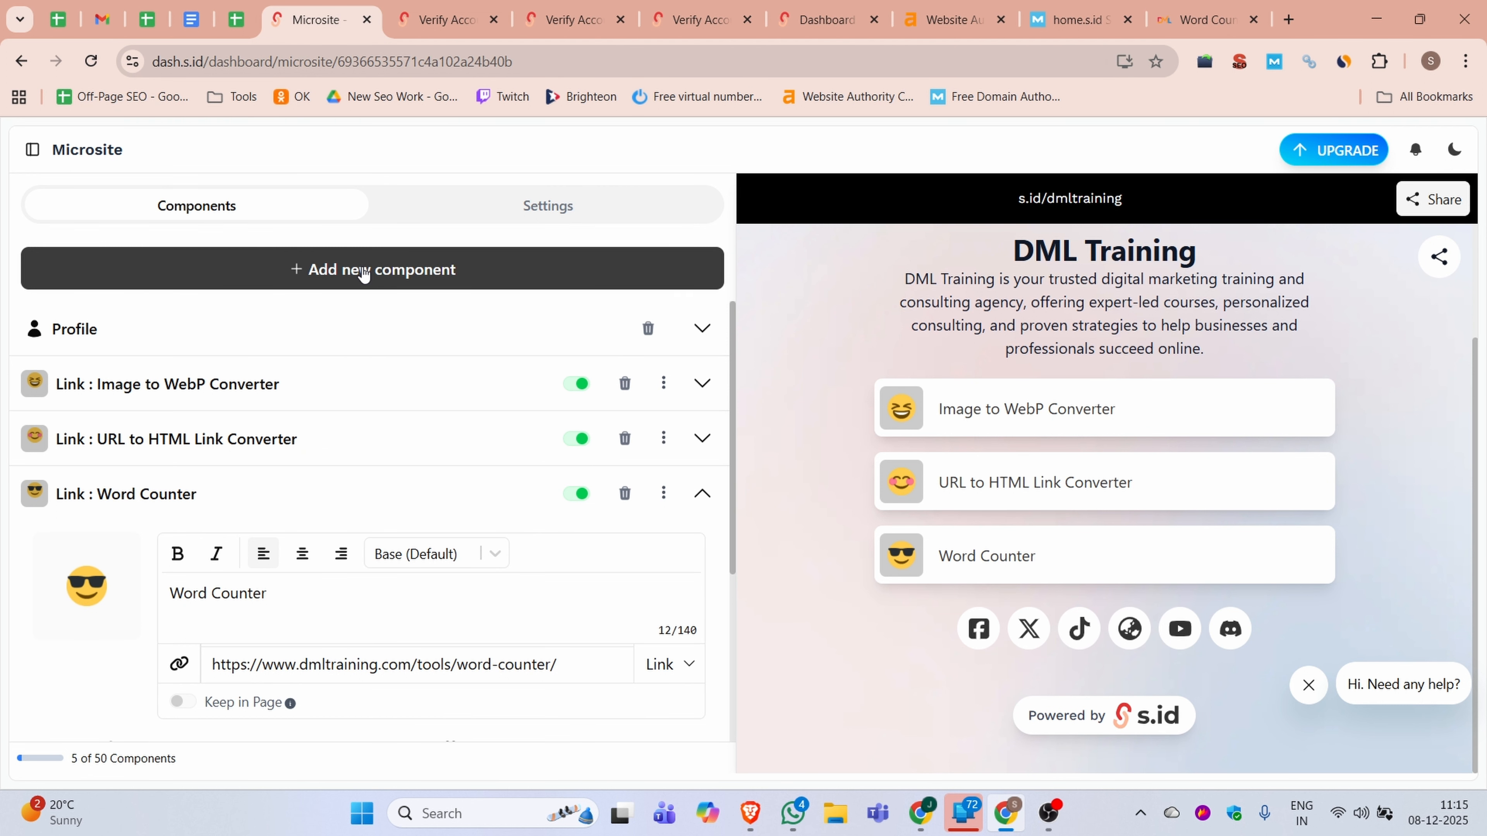
{"action": "left_click", "coordinate": [363, 272]}
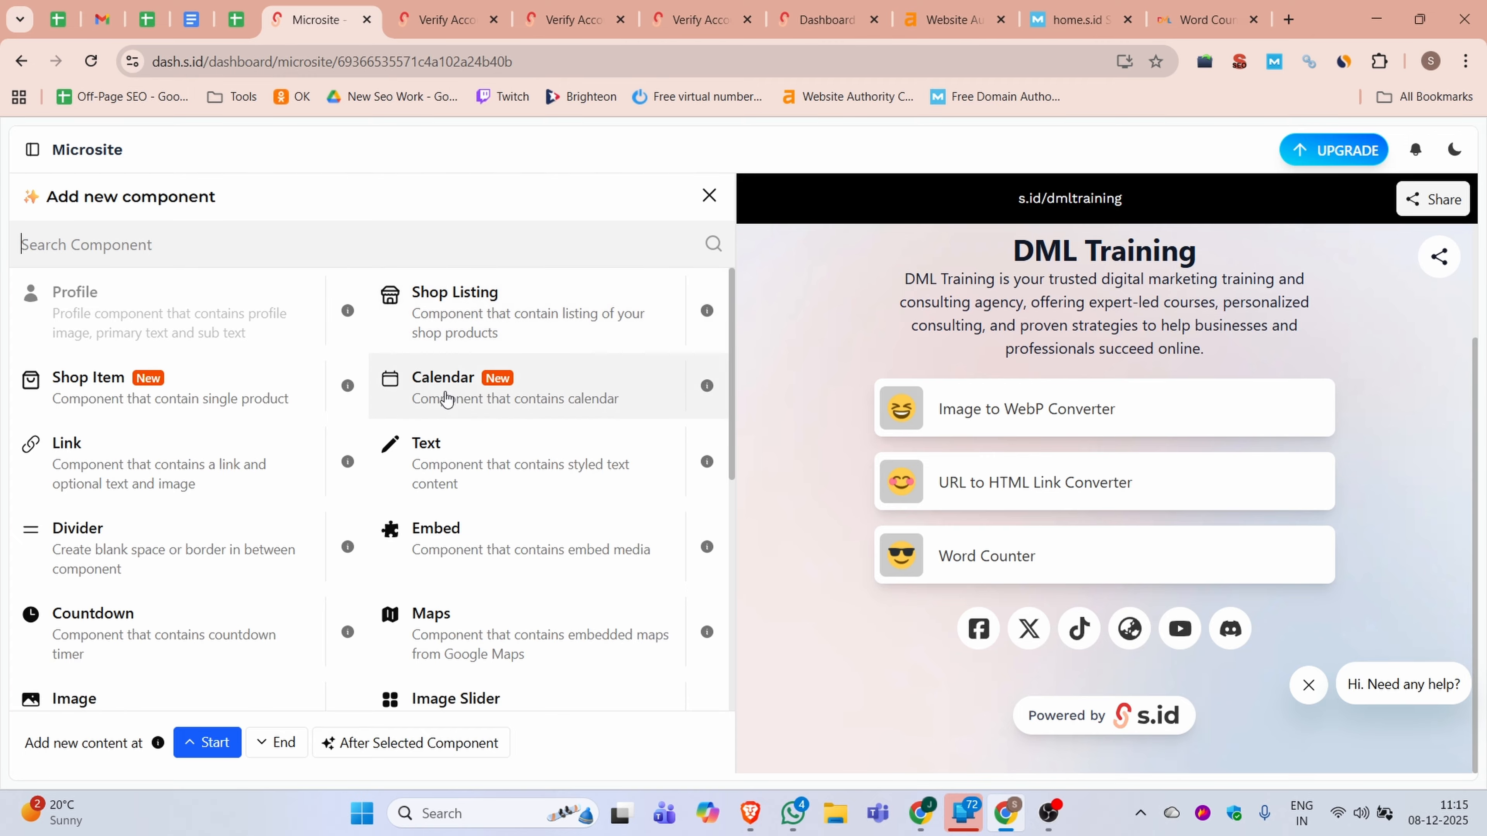
{"action": "scroll", "coordinate": [166, 577], "scroll_direction": "down", "scroll_amount": 1}
{"action": "scroll", "coordinate": [166, 577], "scroll_direction": "down", "scroll_amount": 3}
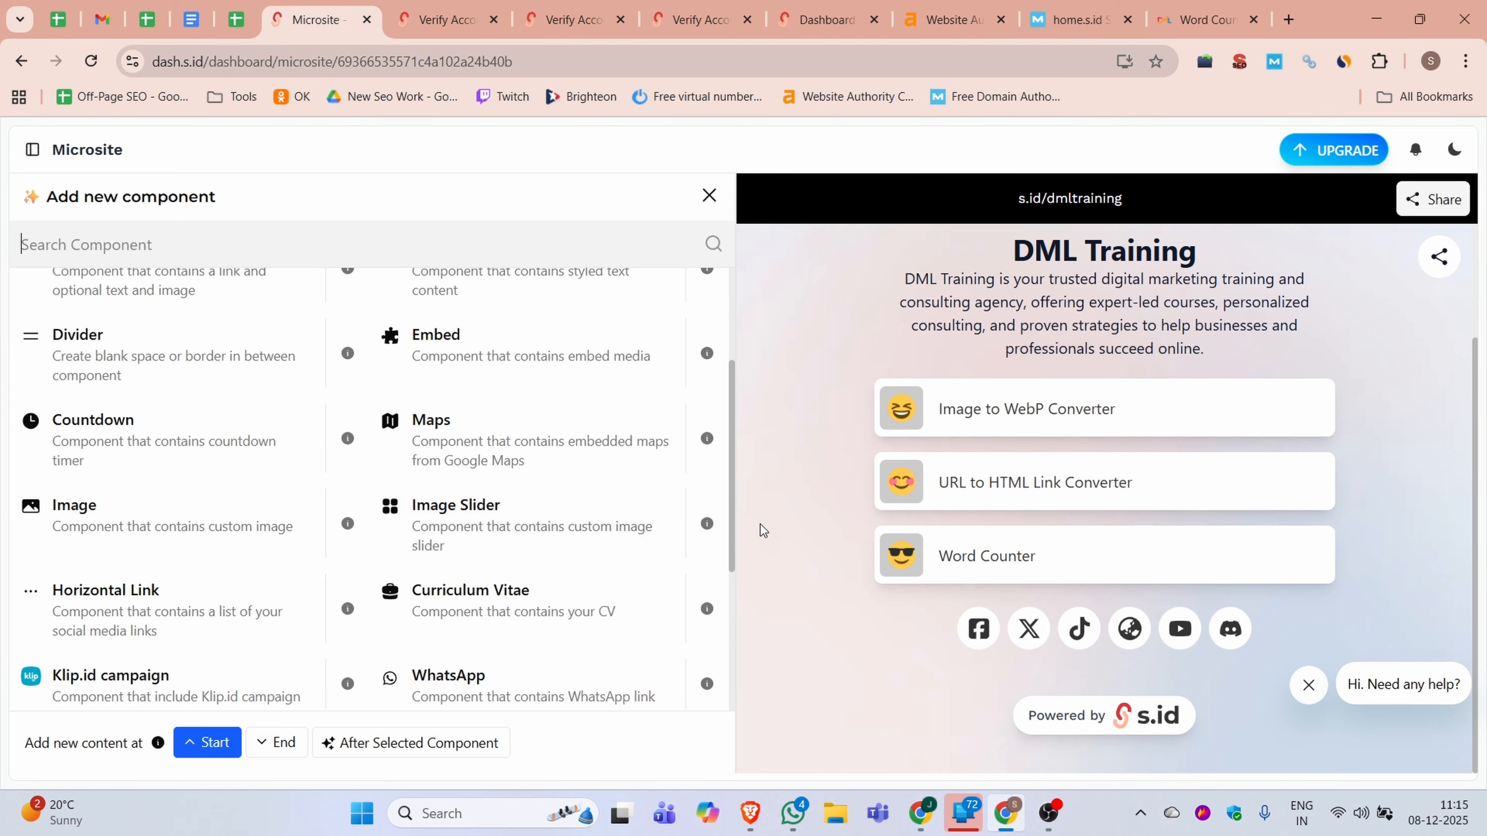
{"action": "left_click", "coordinate": [141, 514]}
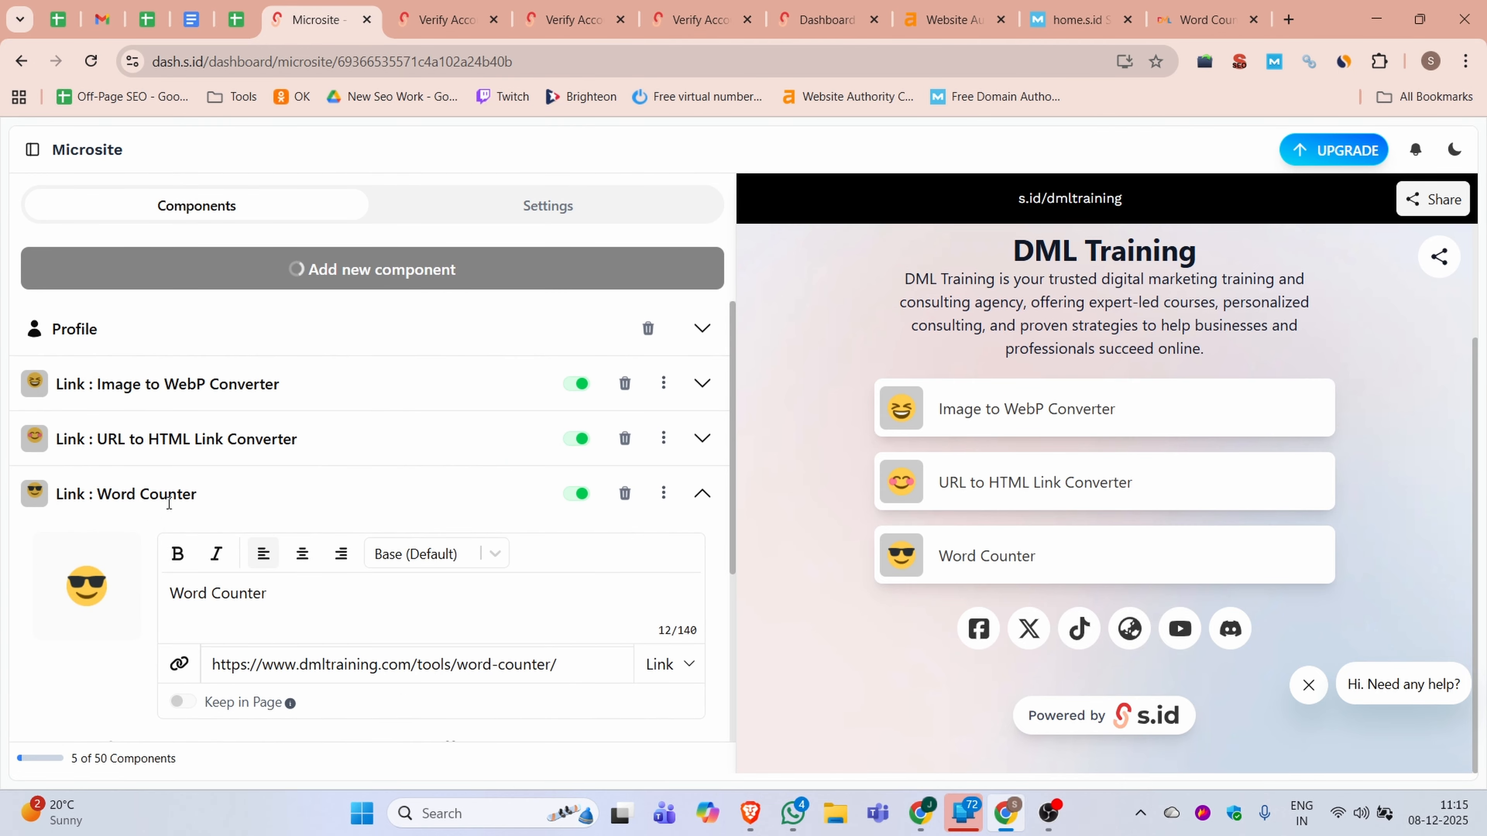
Upload the Varanasi YouTube thumbnail from the Downloads folder to the Image component without cropping it
{"action": "left_click", "coordinate": [392, 566]}
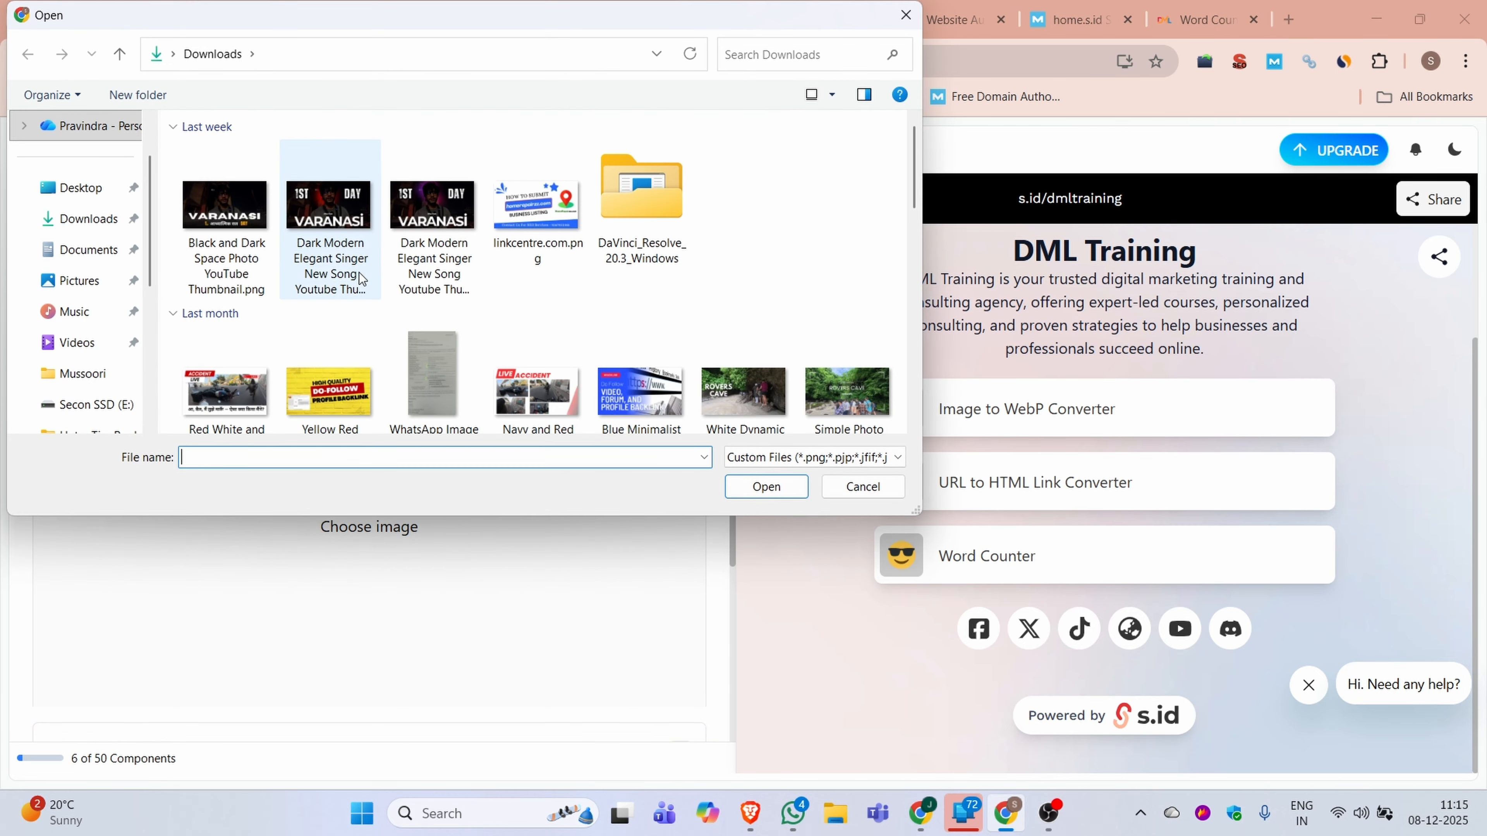
{"action": "left_click", "coordinate": [248, 212]}
{"action": "scroll", "coordinate": [353, 255], "scroll_direction": "down", "scroll_amount": 3}
{"action": "scroll", "coordinate": [353, 255], "scroll_direction": "up", "scroll_amount": 3}
{"action": "left_click", "coordinate": [766, 486]}
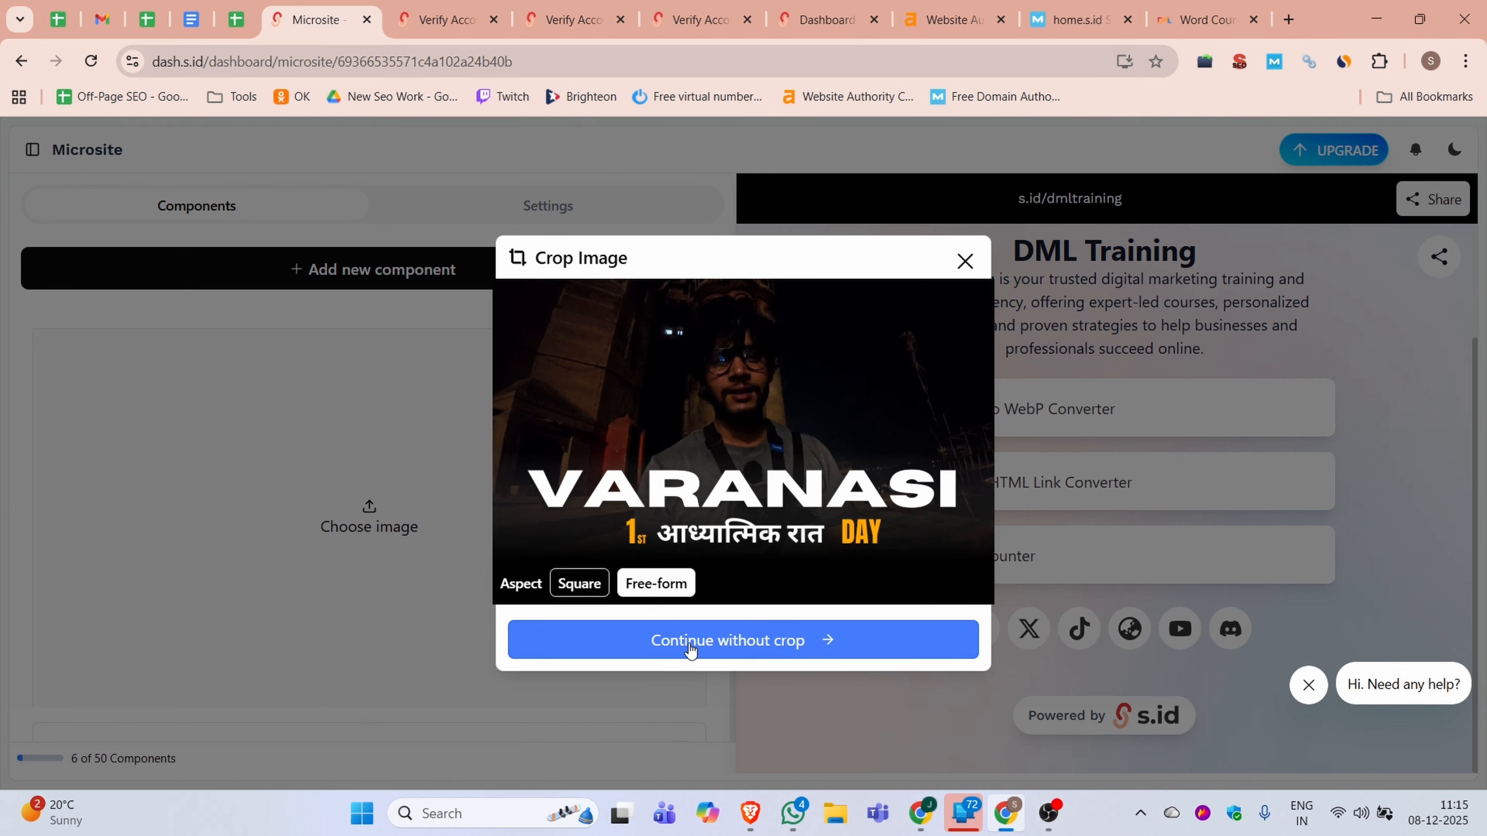
{"action": "left_click", "coordinate": [693, 645]}
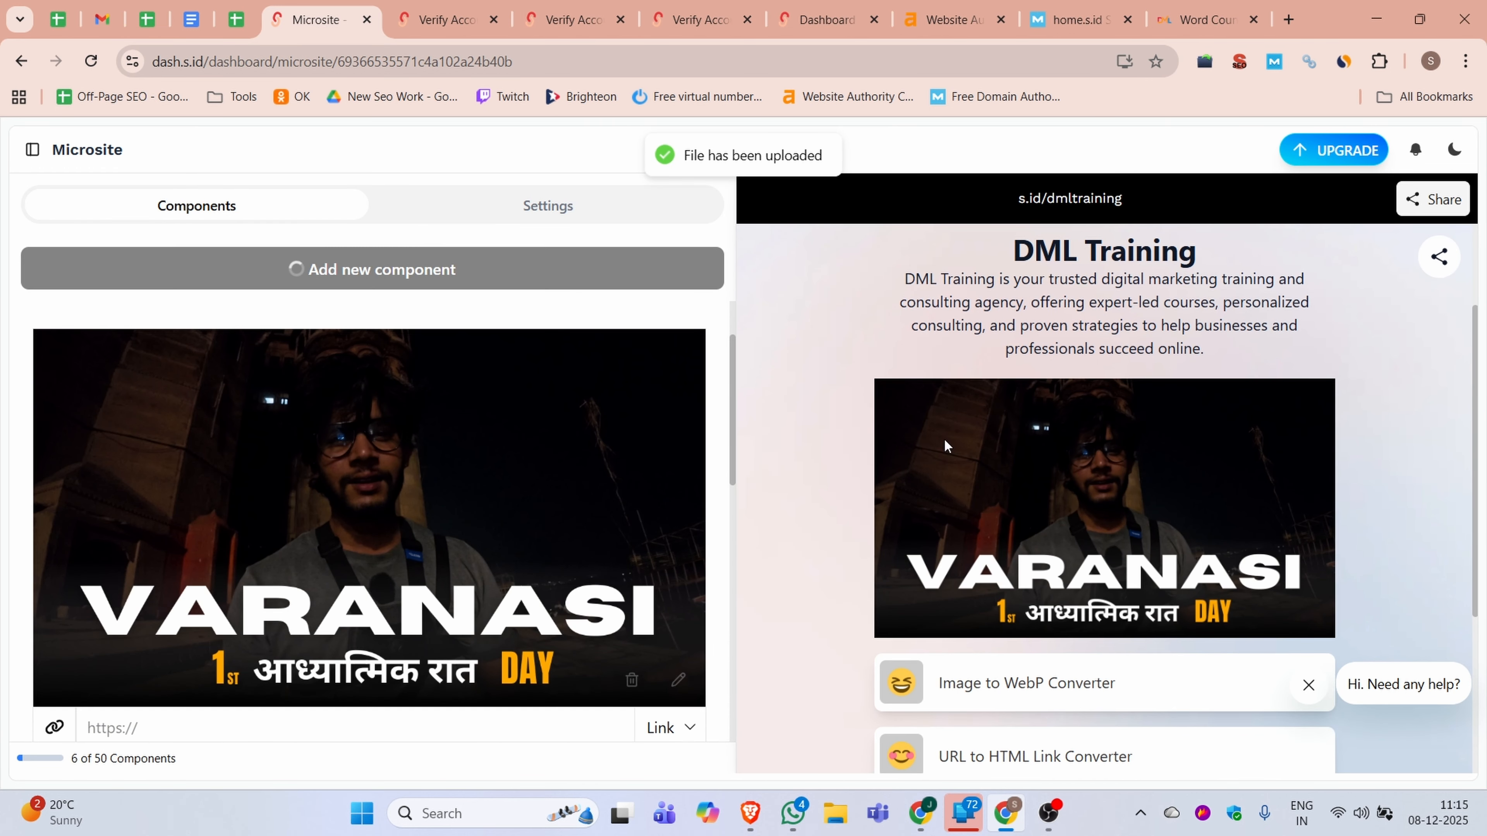
{"action": "scroll", "coordinate": [378, 422], "scroll_direction": "down", "scroll_amount": 6}
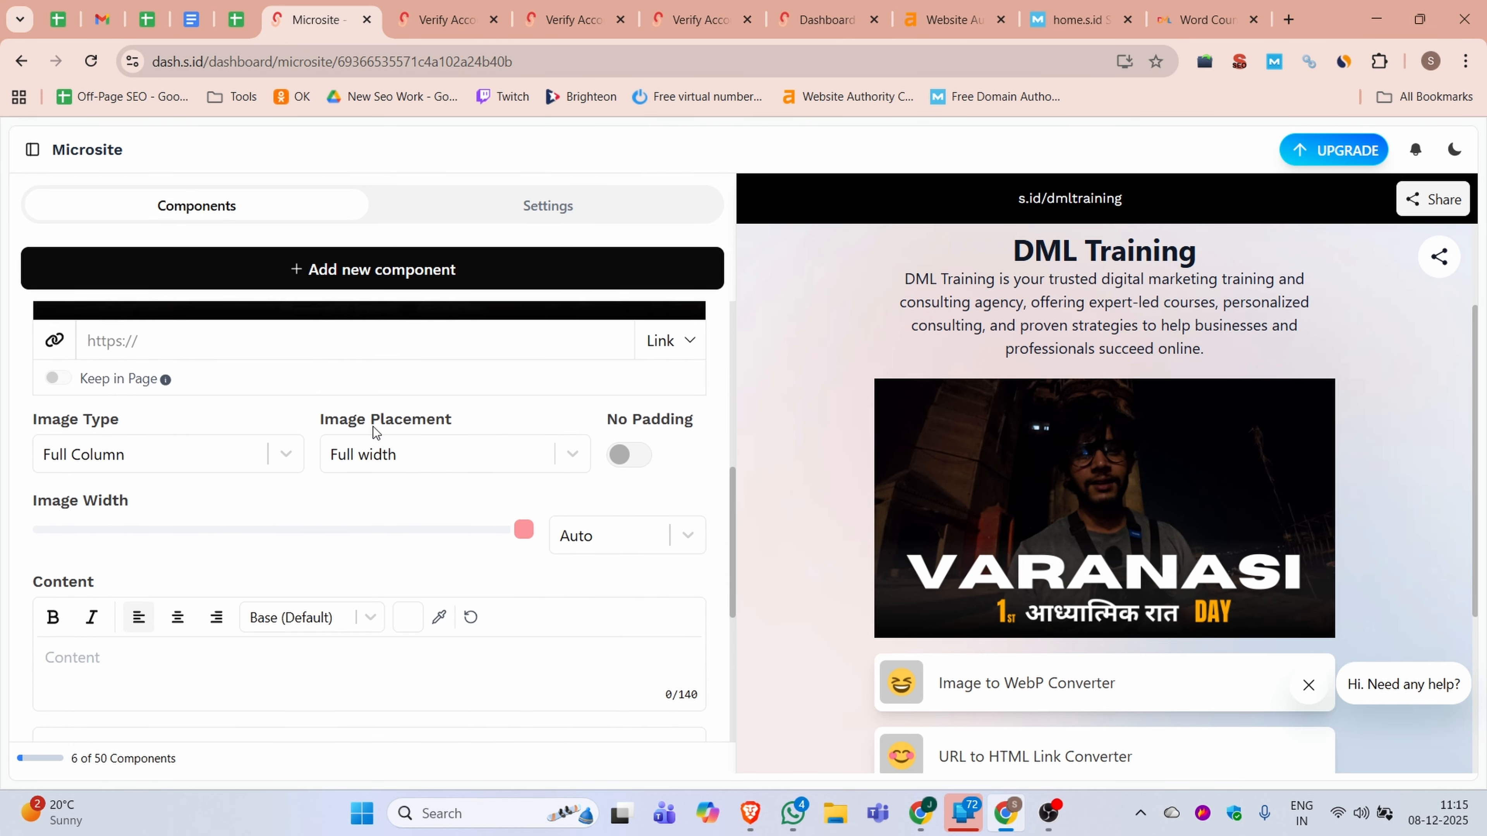
{"action": "scroll", "coordinate": [534, 436], "scroll_direction": "up", "scroll_amount": 3}
{"action": "left_click", "coordinate": [169, 533]}
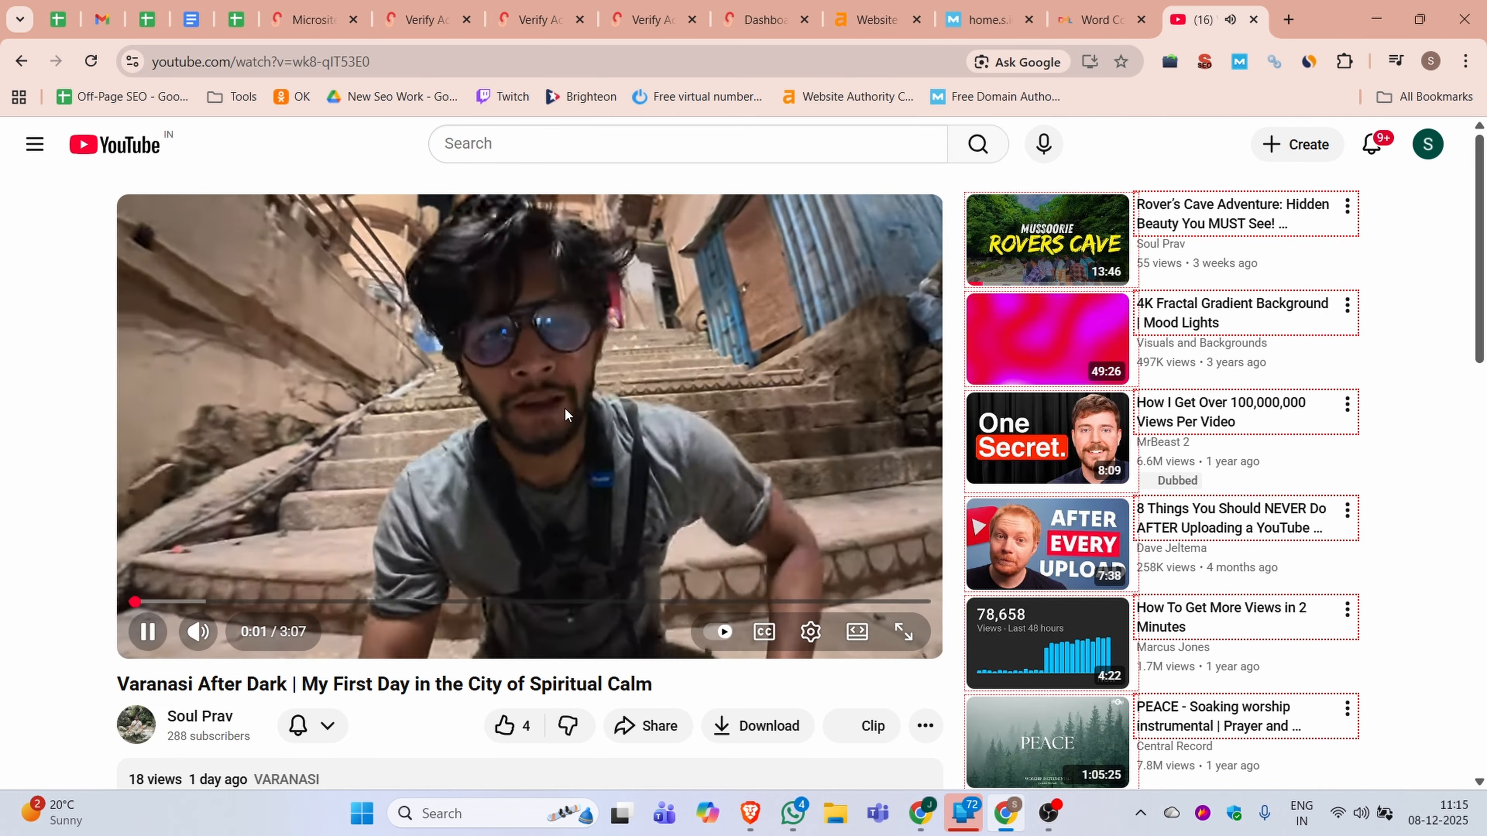
{"action": "left_click", "coordinate": [552, 404]}
{"action": "left_click", "coordinate": [347, 61]}
{"action": "key", "text": "ctrl+c"}
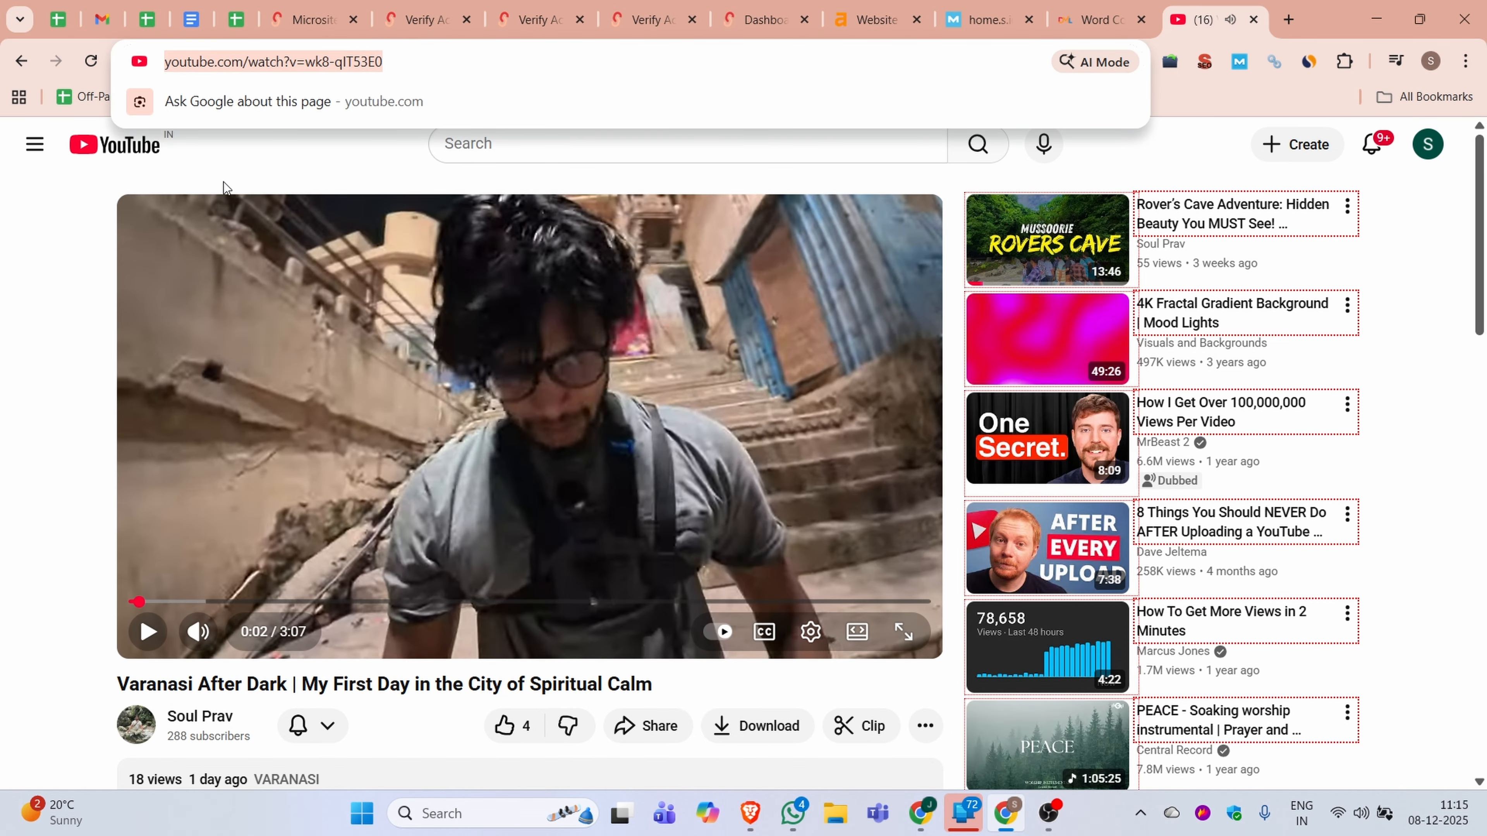
{"action": "left_click", "coordinate": [313, 19]}
{"action": "left_click", "coordinate": [129, 534]}
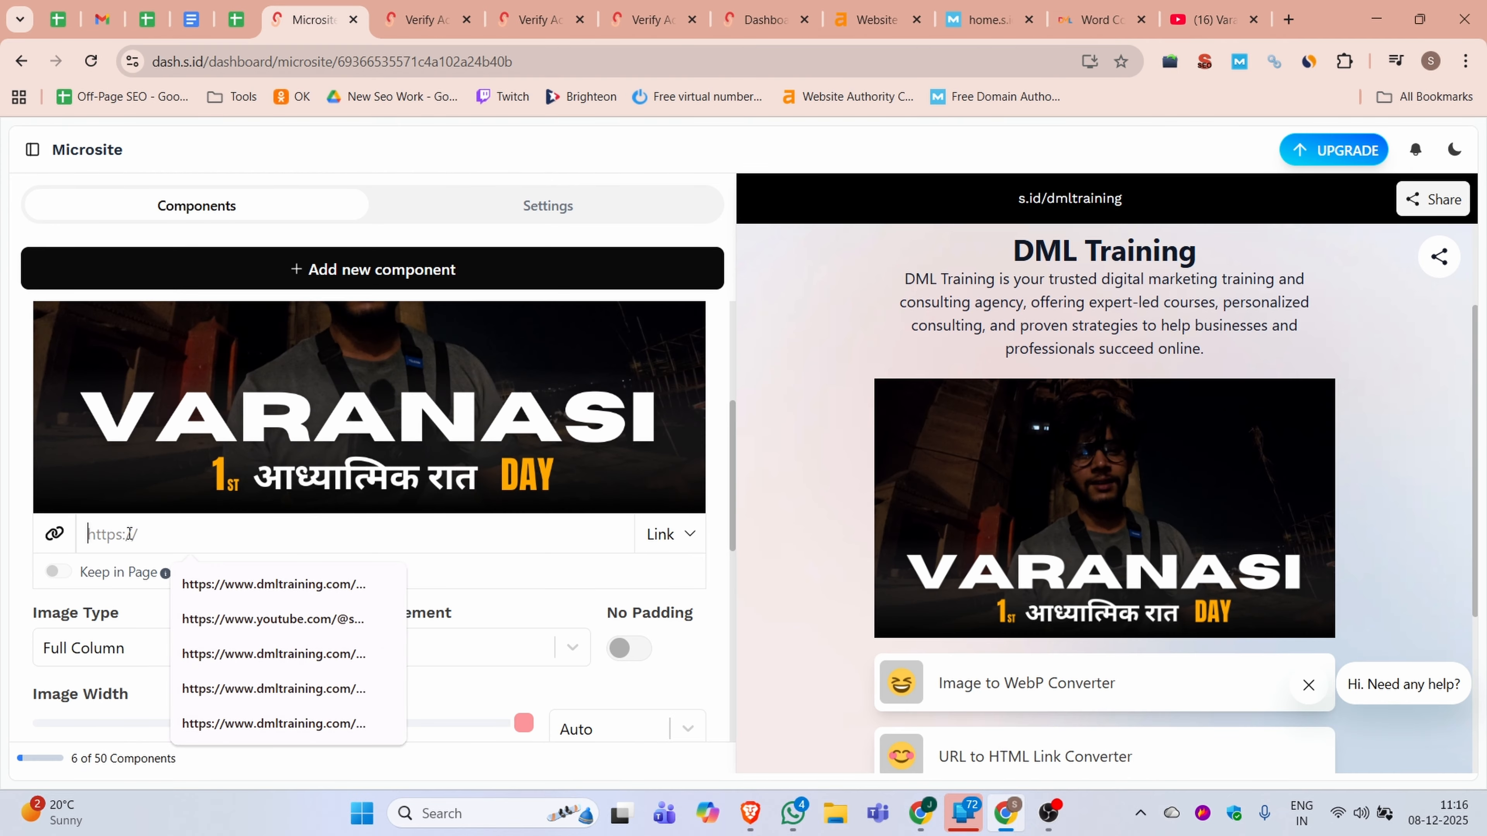
{"action": "key", "text": "ctrl+v"}
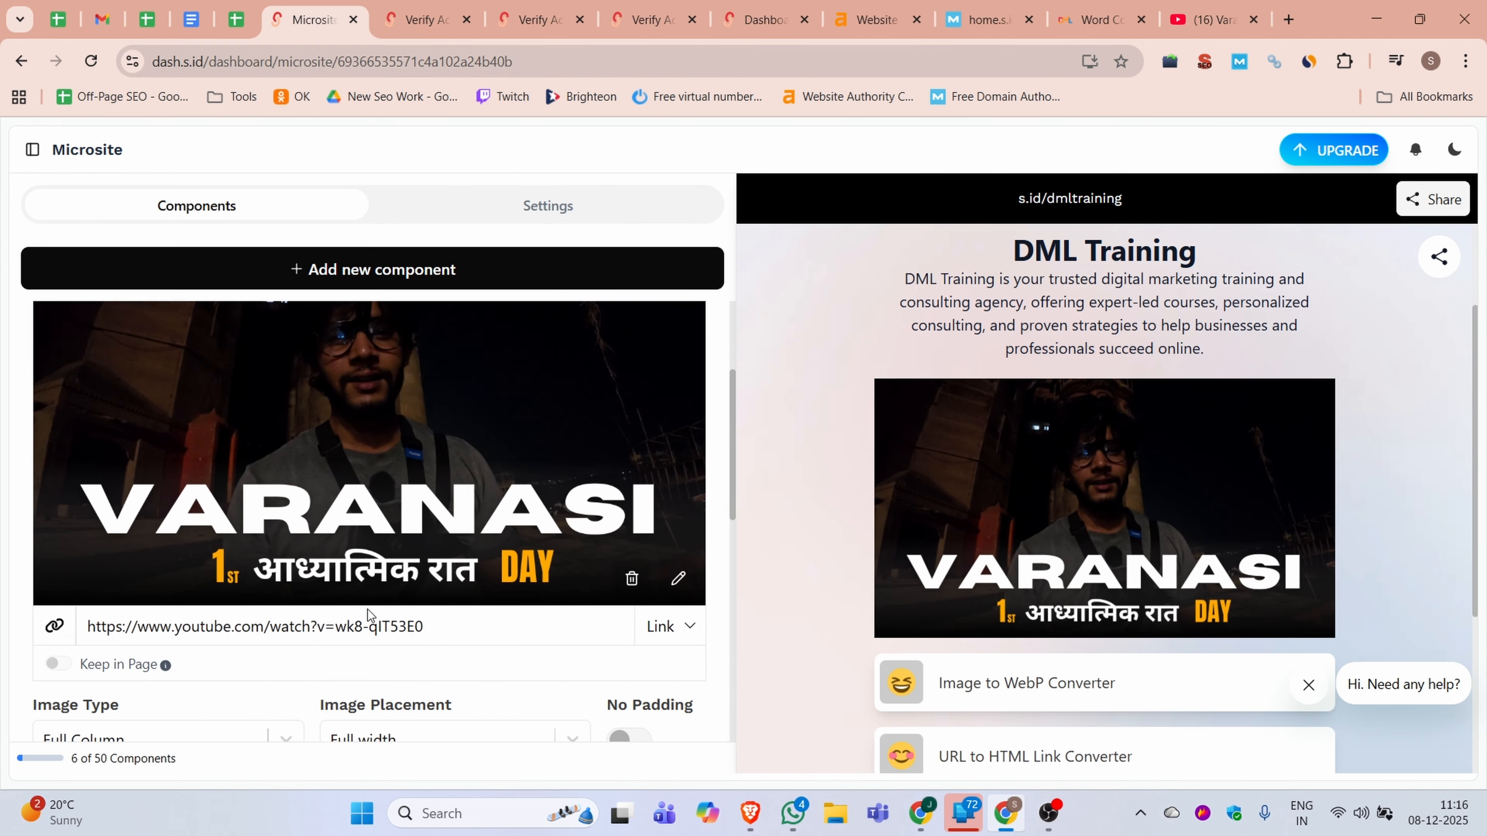
Open the Horizontal Link component that holds the microsite's social media link list
{"action": "scroll", "coordinate": [367, 614], "scroll_direction": "down", "scroll_amount": 2}
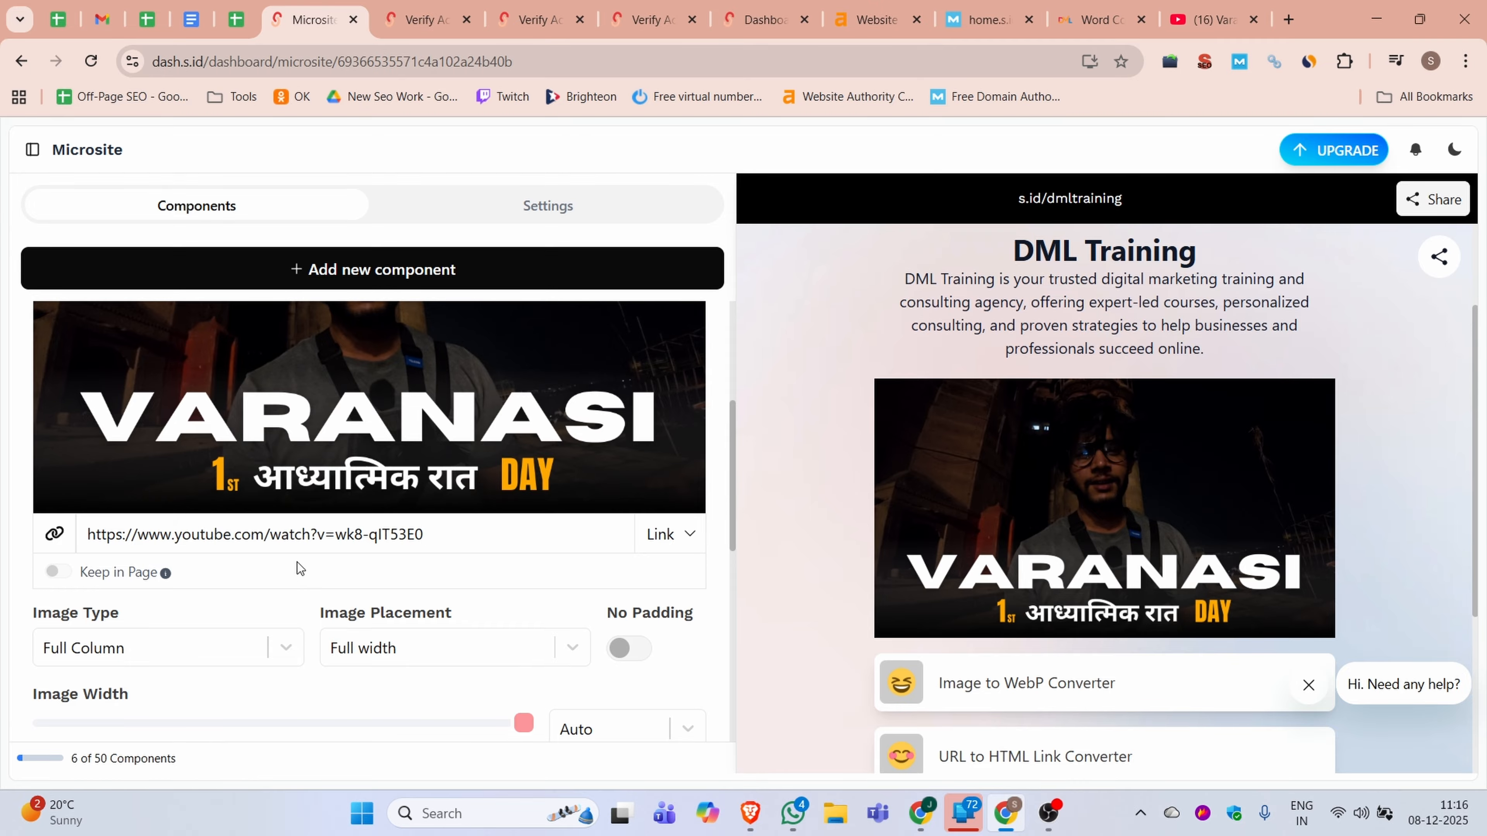
{"action": "scroll", "coordinate": [404, 486], "scroll_direction": "down", "scroll_amount": 4}
{"action": "scroll", "coordinate": [276, 458], "scroll_direction": "up", "scroll_amount": 3}
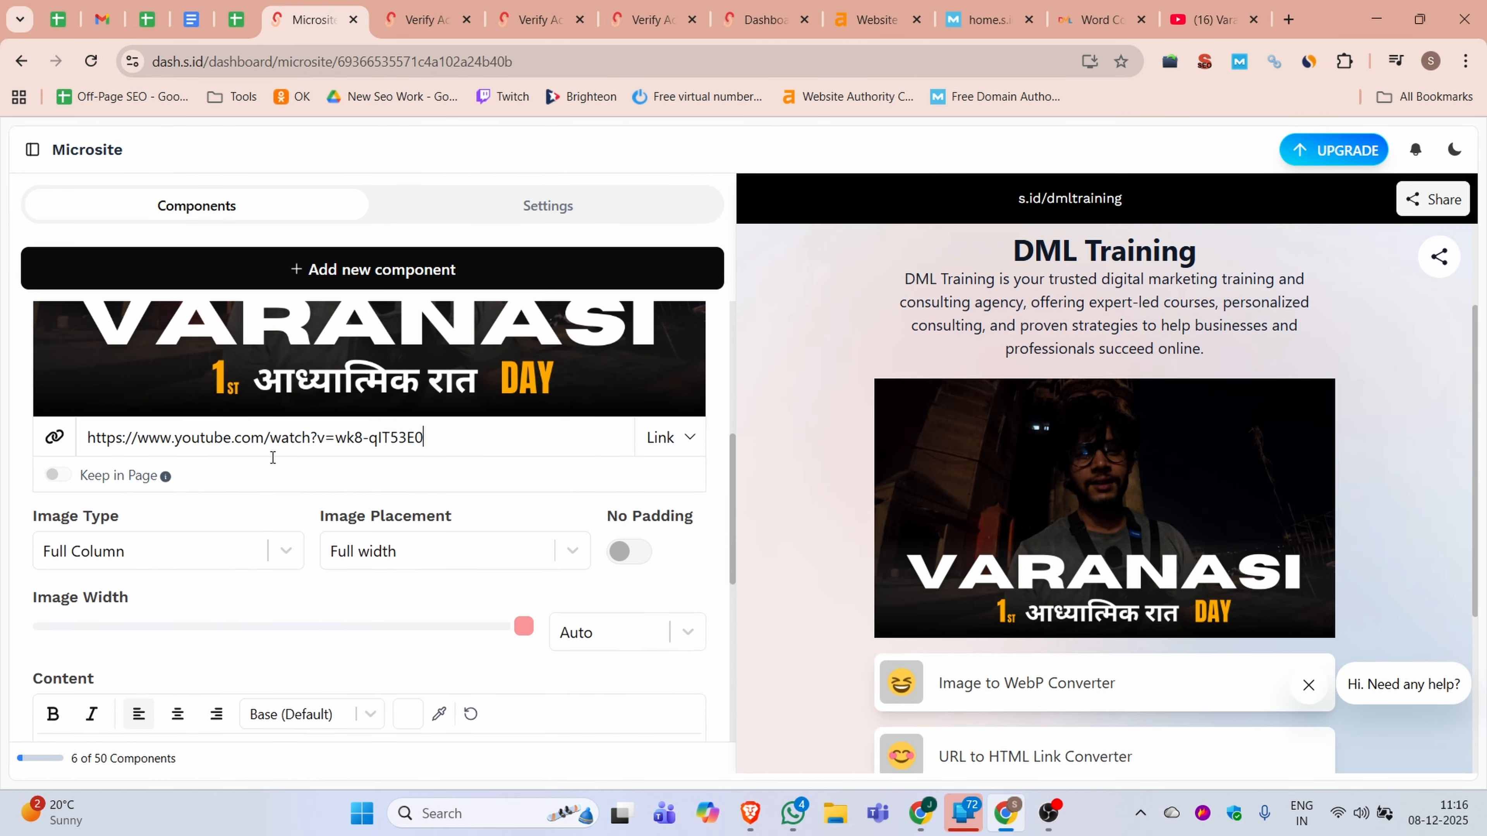
{"action": "scroll", "coordinate": [375, 491], "scroll_direction": "down", "scroll_amount": 8}
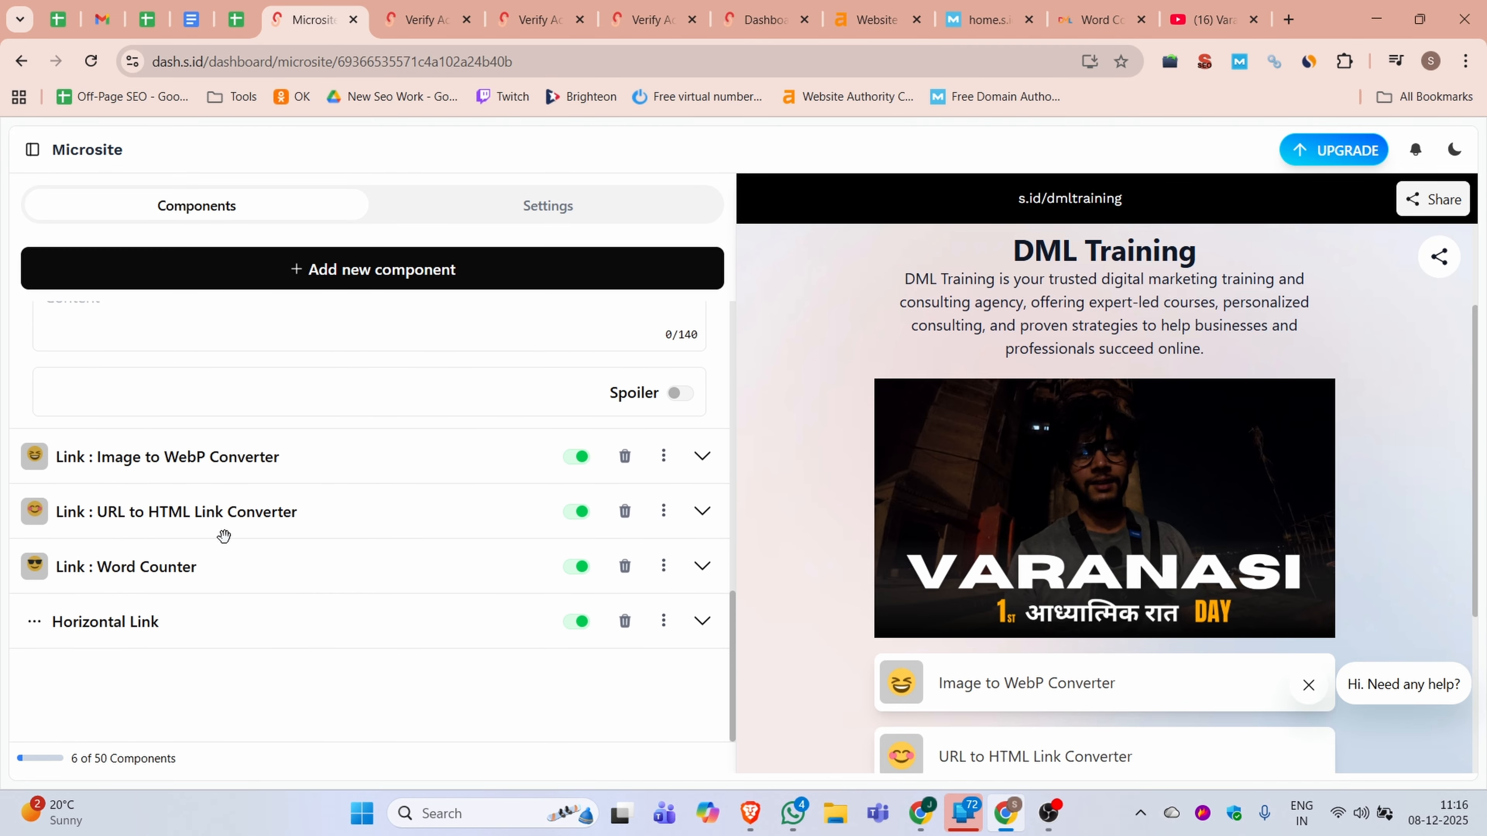
{"action": "scroll", "coordinate": [240, 526], "scroll_direction": "up", "scroll_amount": 6}
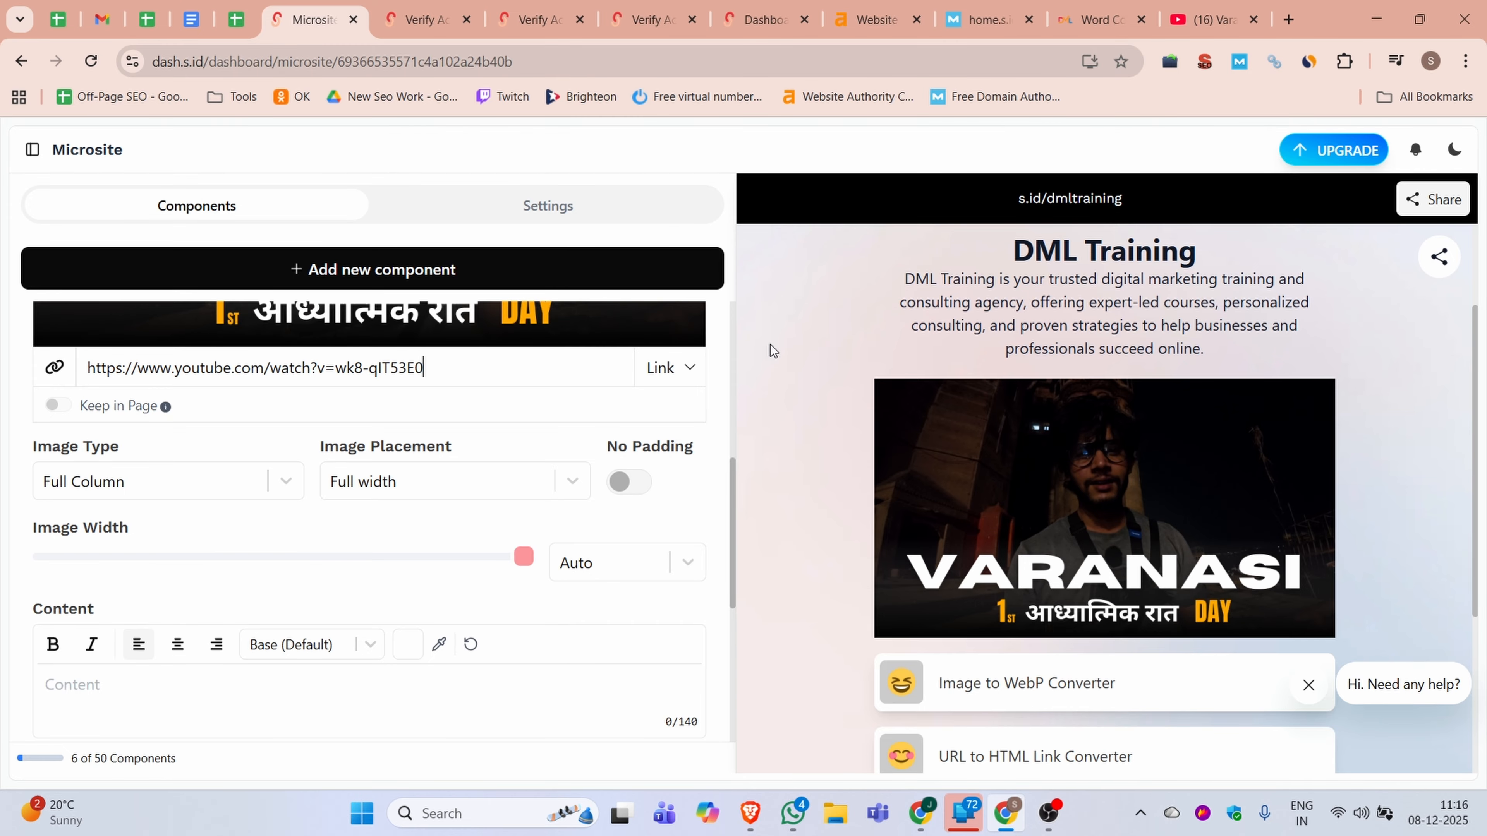
{"action": "scroll", "coordinate": [772, 351], "scroll_direction": "down", "scroll_amount": 5}
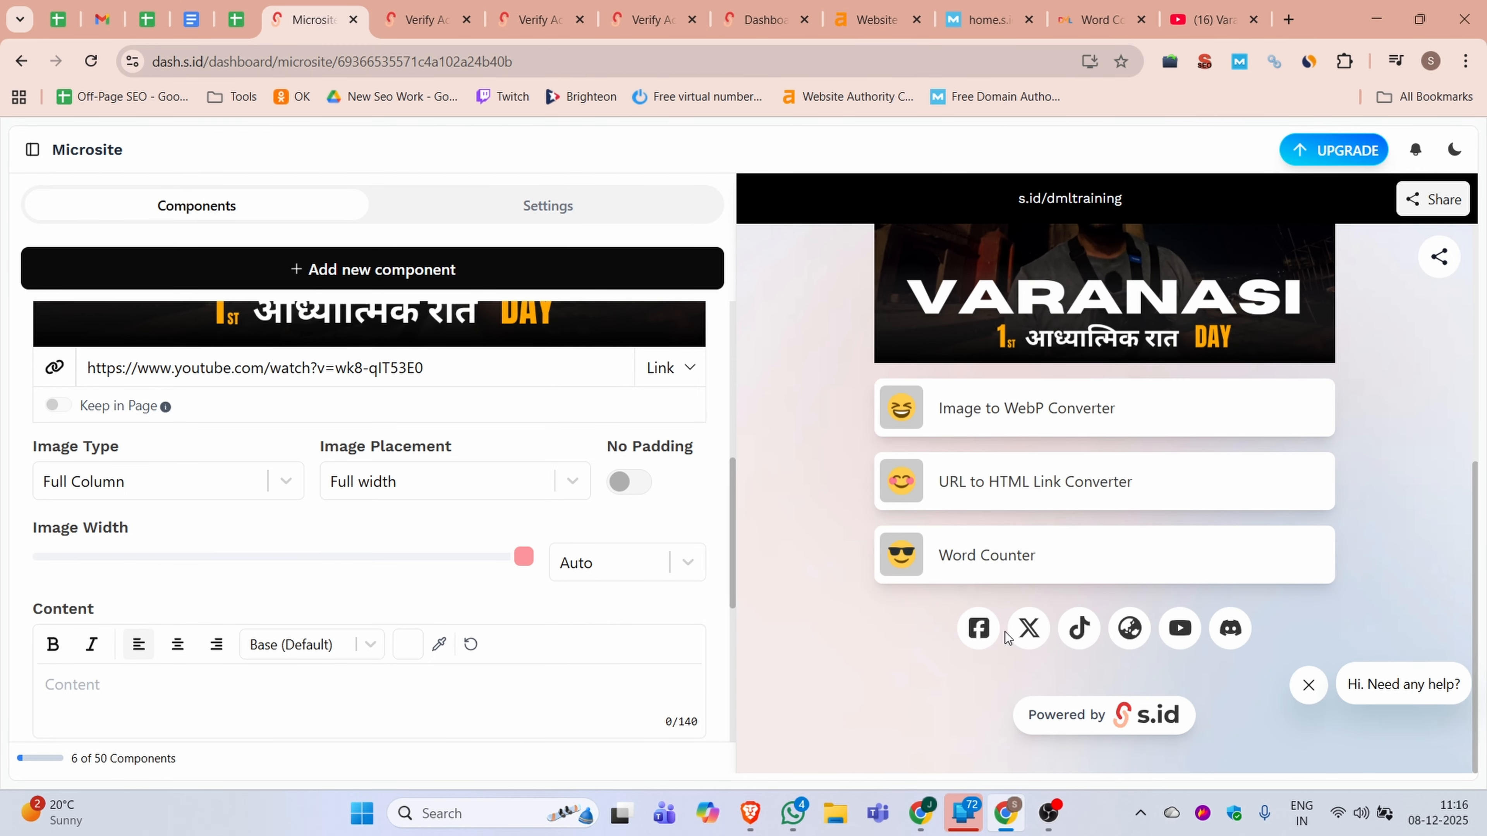
{"action": "left_click", "coordinate": [981, 634]}
{"action": "scroll", "coordinate": [279, 544], "scroll_direction": "up", "scroll_amount": 3}
{"action": "scroll", "coordinate": [482, 596], "scroll_direction": "down", "scroll_amount": 1}
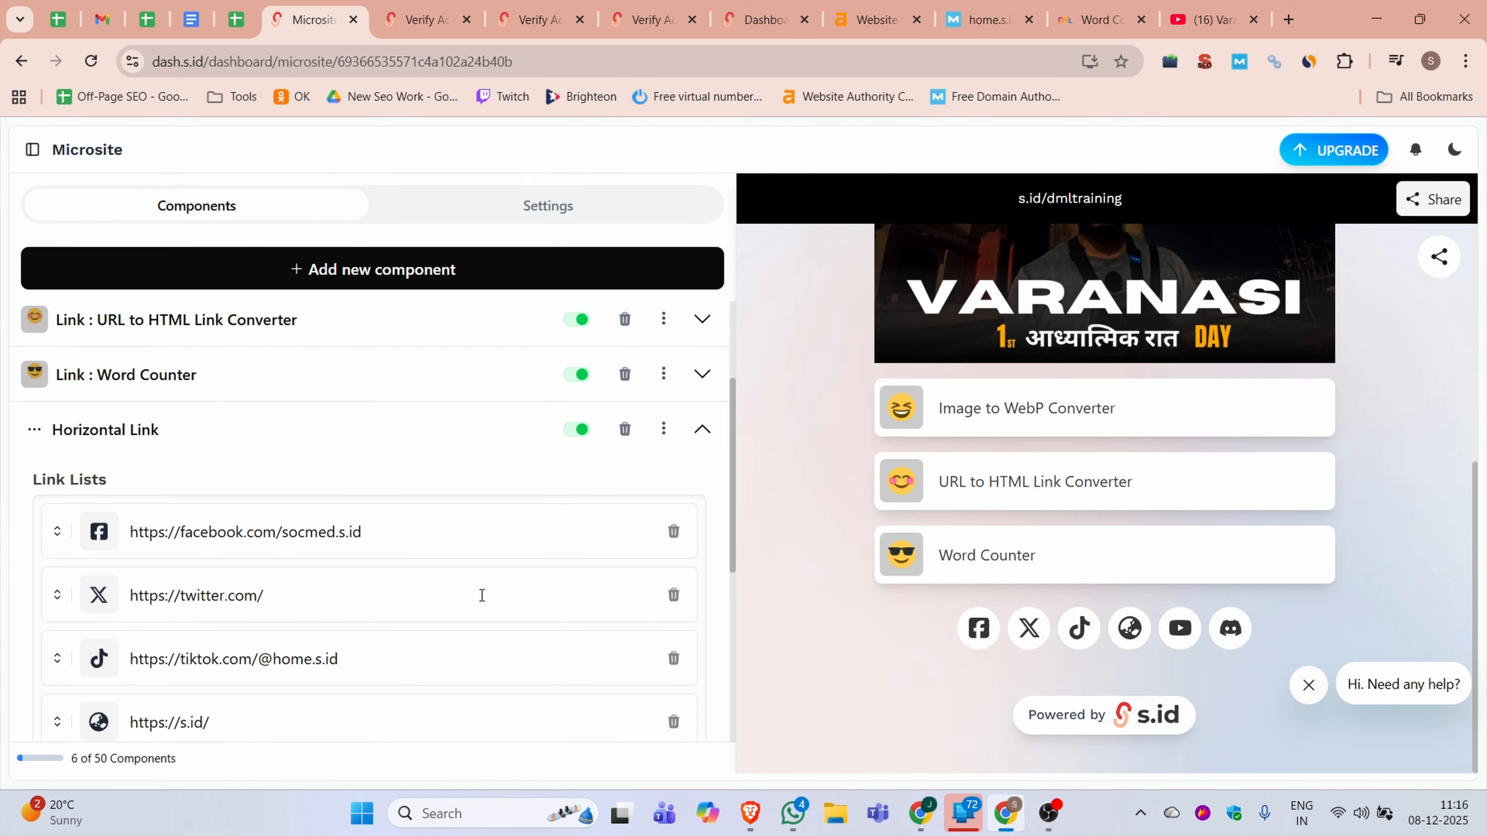
Replace the Facebook link with the Facebook page address from the DML site, and delete the X and TikTok links
{"action": "left_click", "coordinate": [337, 518]}
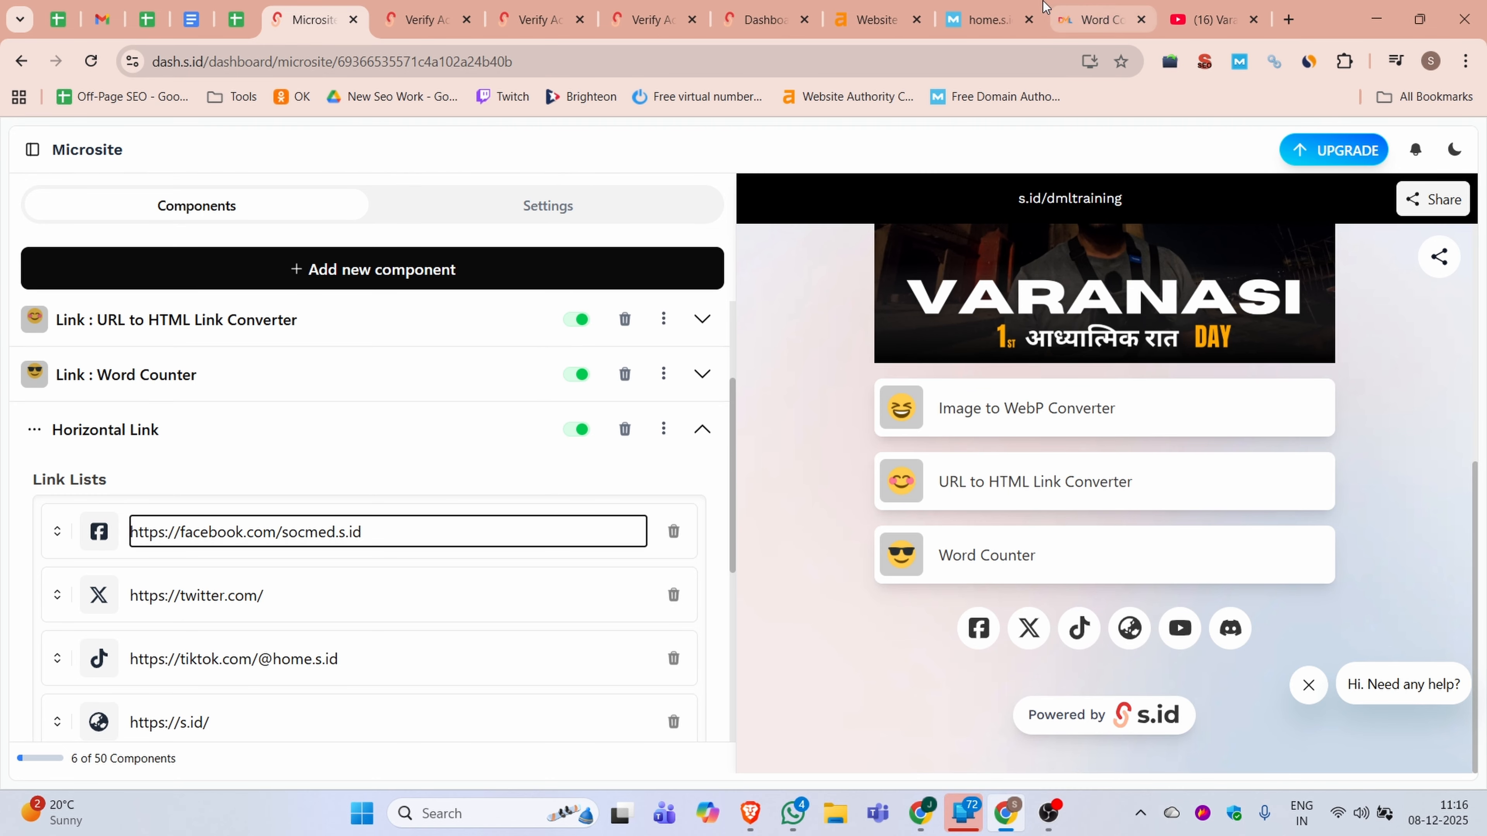
{"action": "left_click", "coordinate": [1114, 7]}
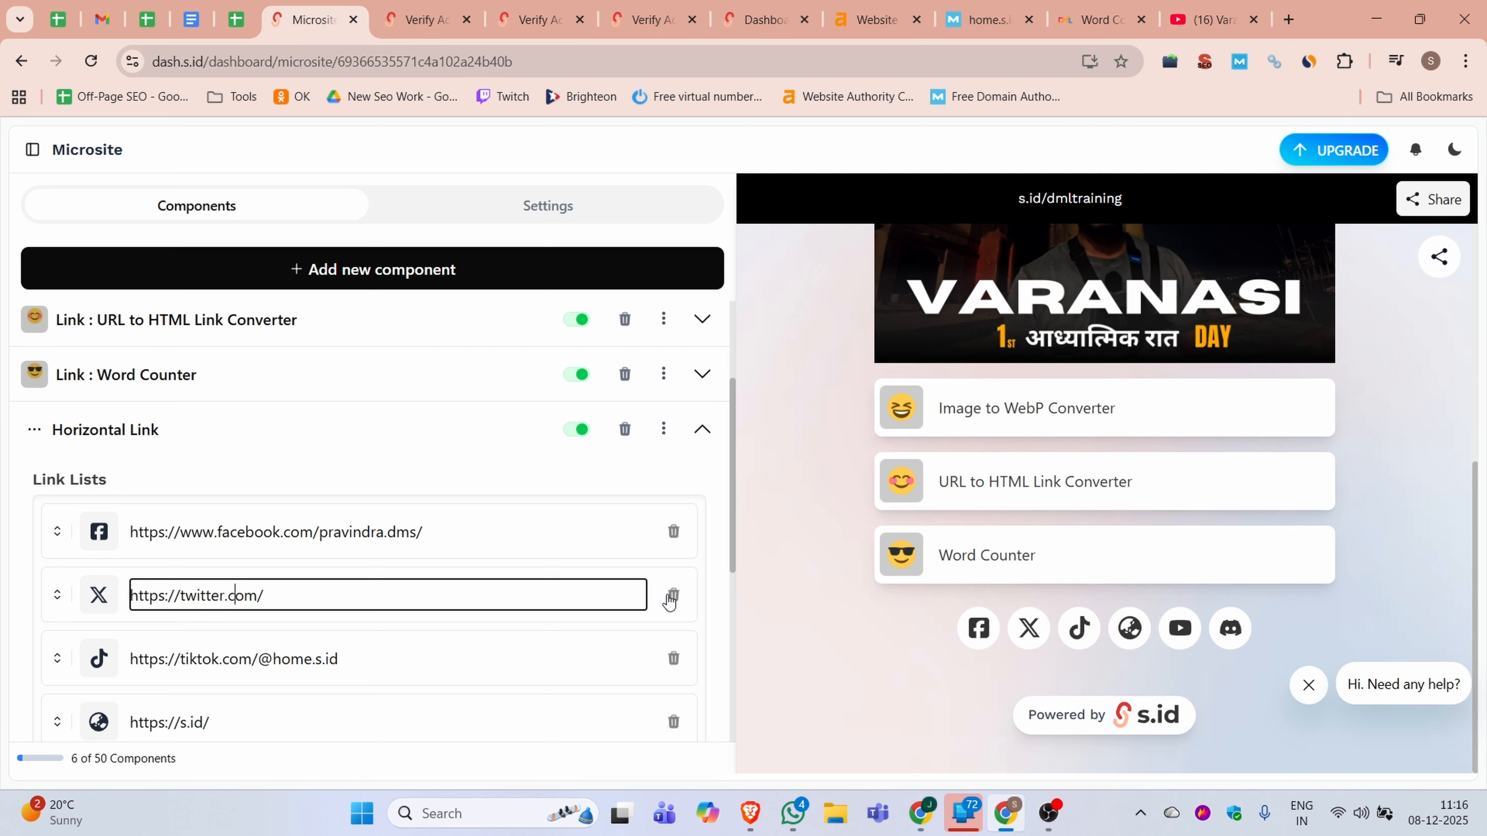
{"action": "left_click", "coordinate": [674, 598]}
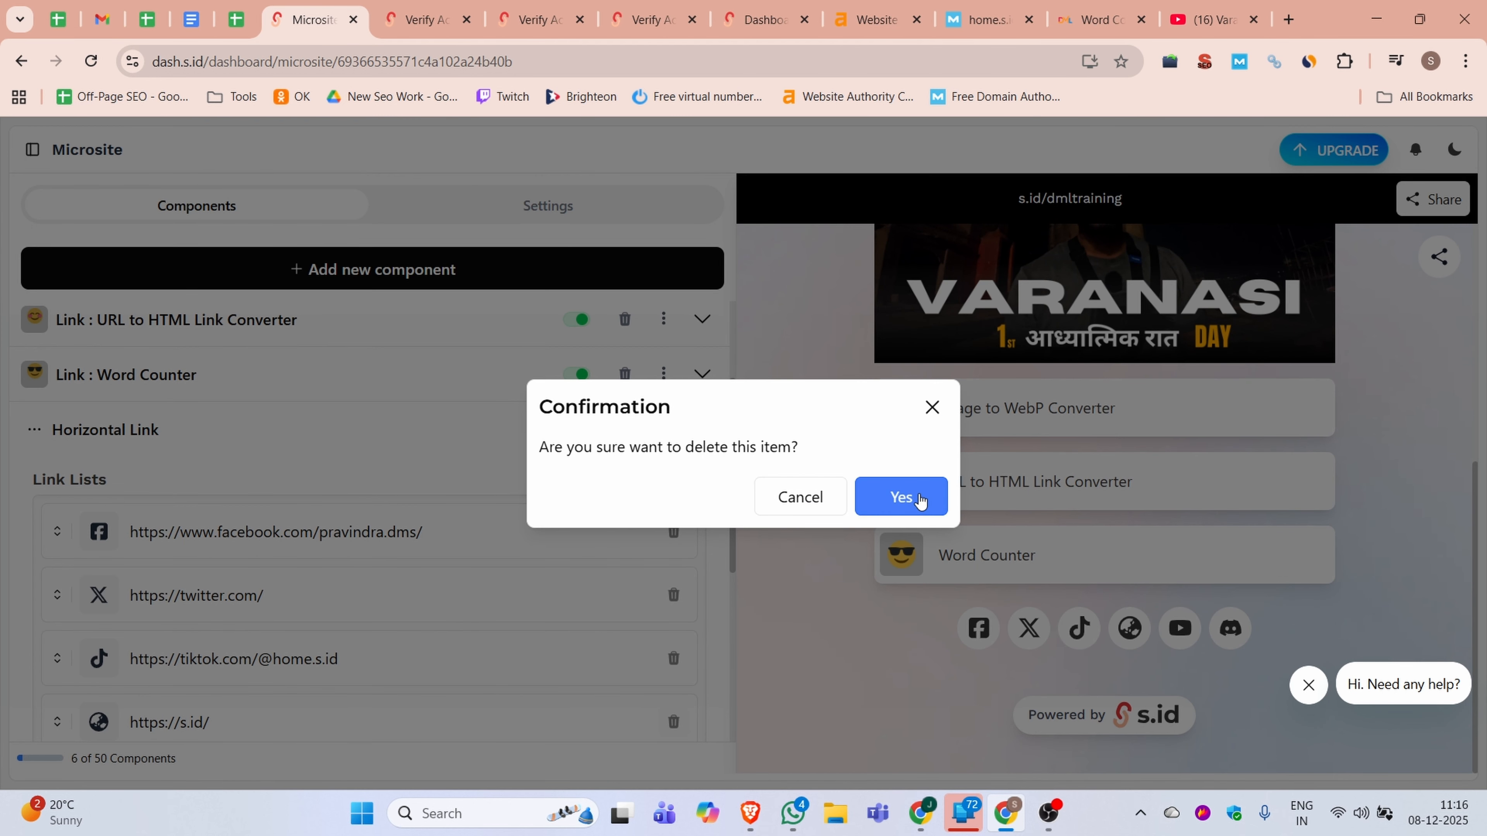
{"action": "left_click", "coordinate": [873, 498]}
{"action": "left_click", "coordinate": [674, 594]}
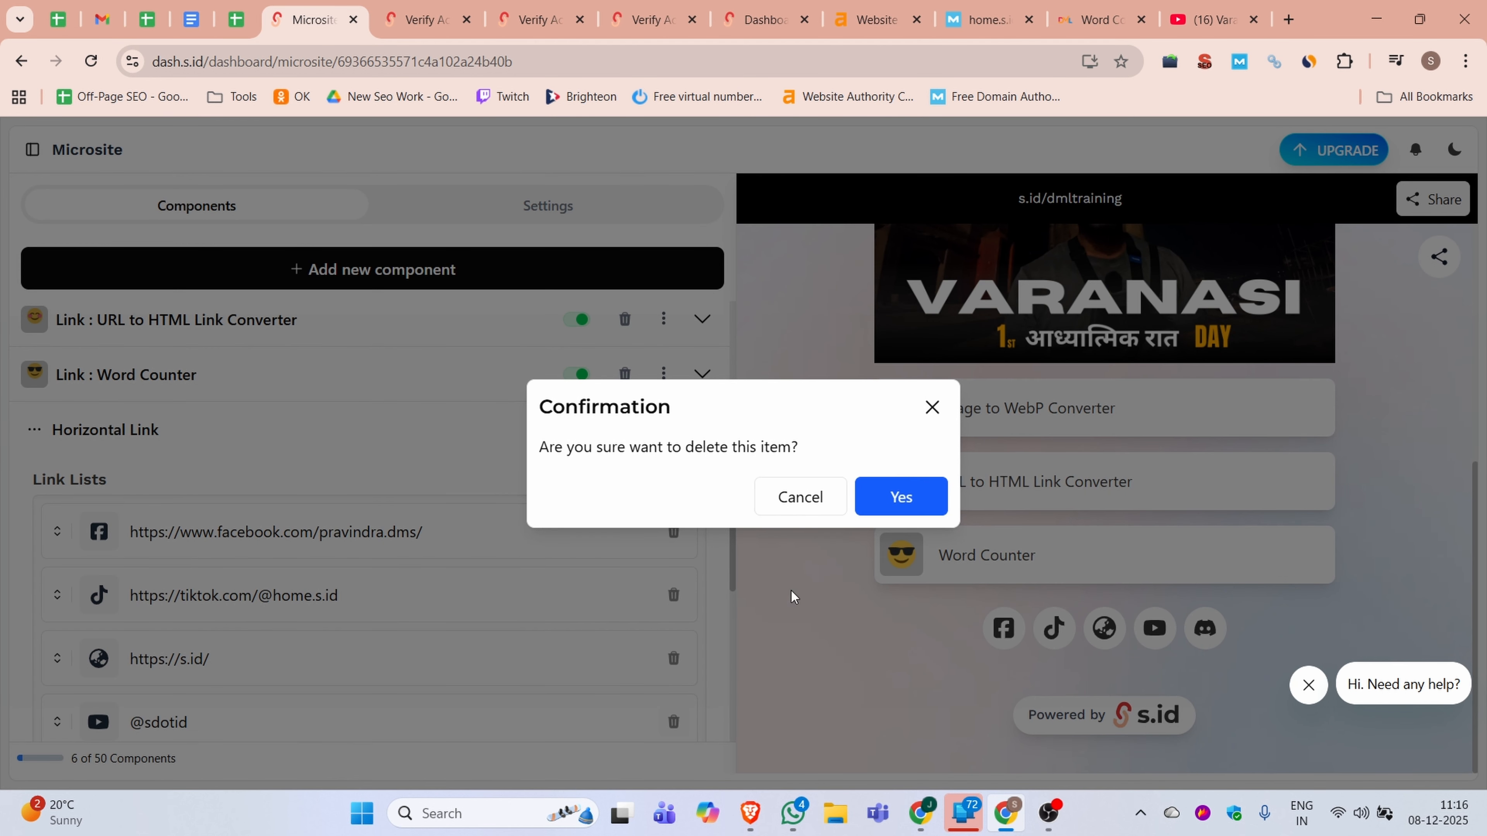
{"action": "left_click", "coordinate": [887, 500]}
{"action": "left_click", "coordinate": [1094, 20]}
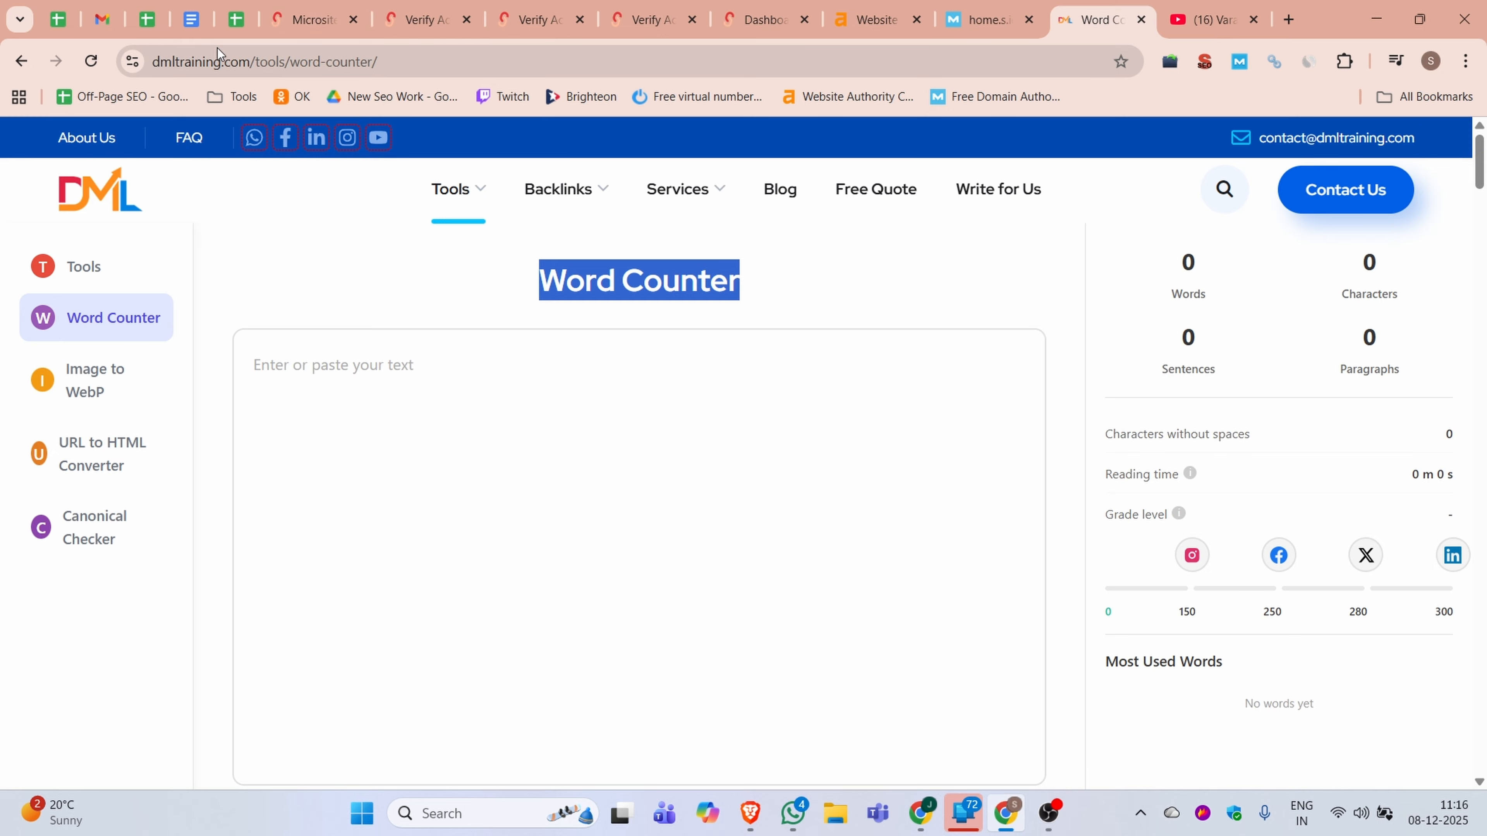
{"action": "left_click_drag", "start_coordinate": [252, 61], "coordinate": [151, 61]}
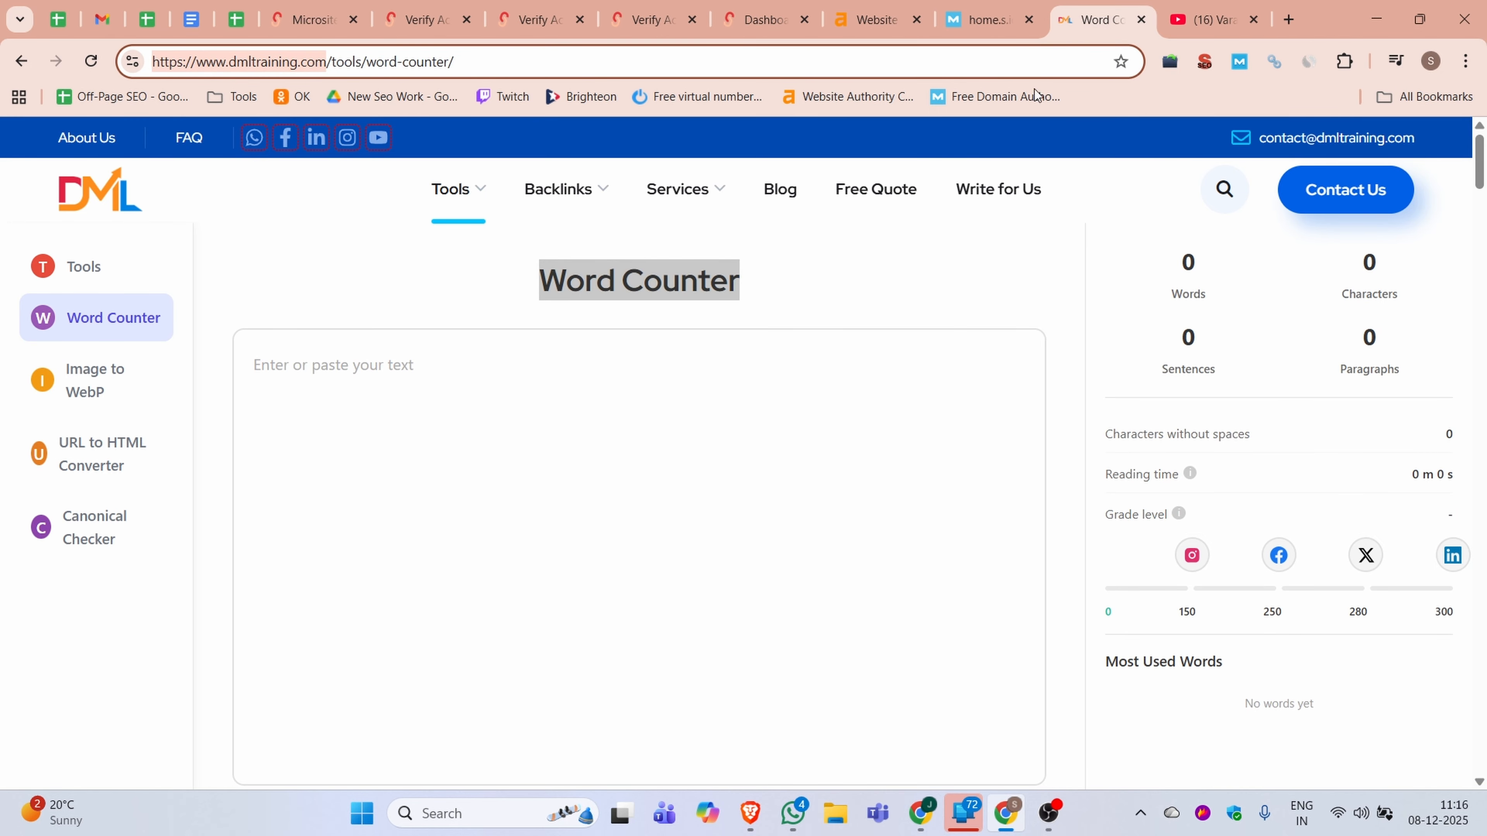
{"action": "right_click", "coordinate": [379, 139]}
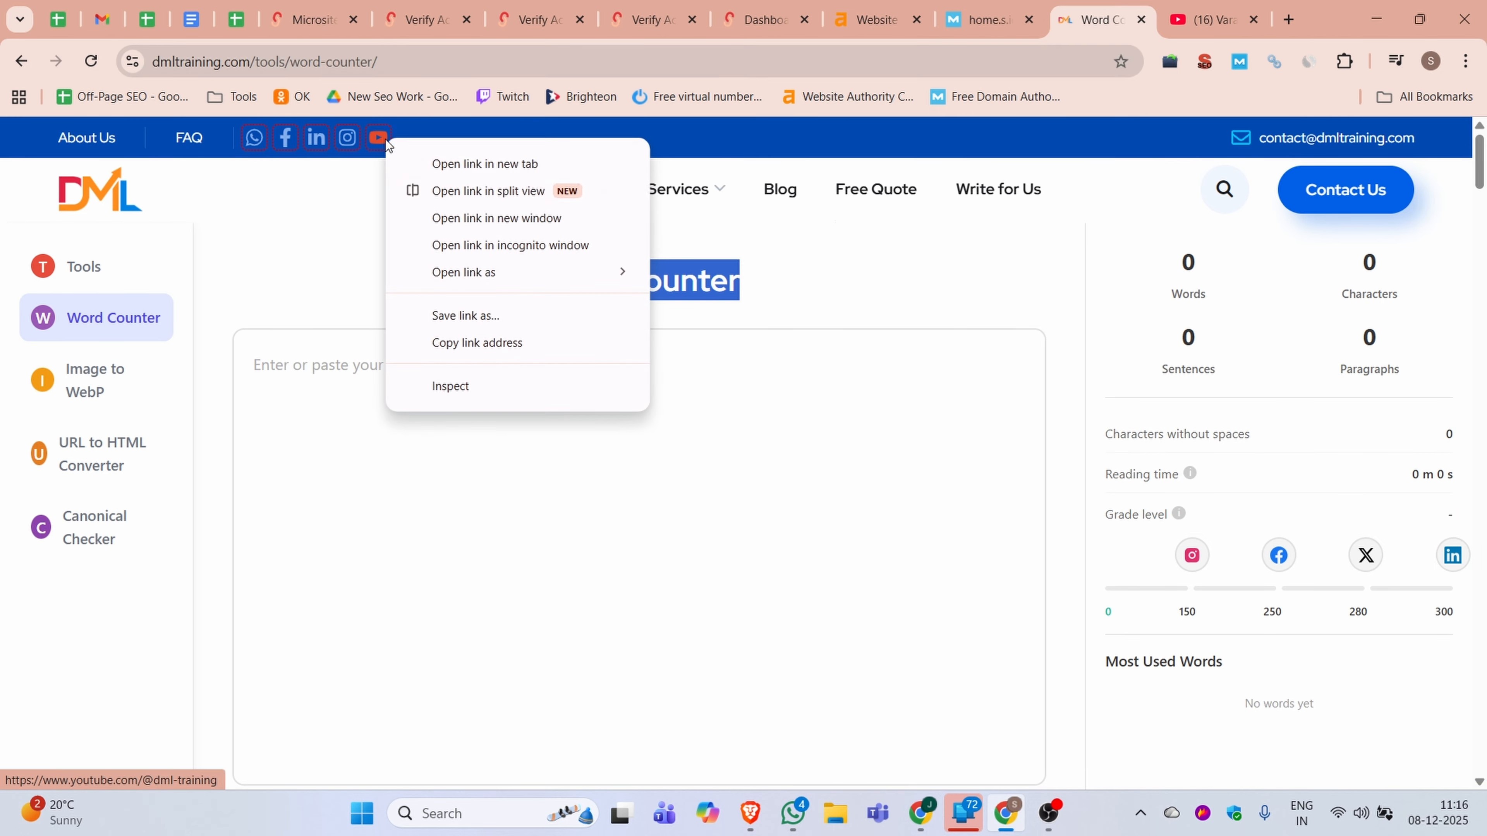
{"action": "left_click", "coordinate": [454, 344]}
{"action": "left_click", "coordinate": [334, 62]}
{"action": "left_click", "coordinate": [311, 20]}
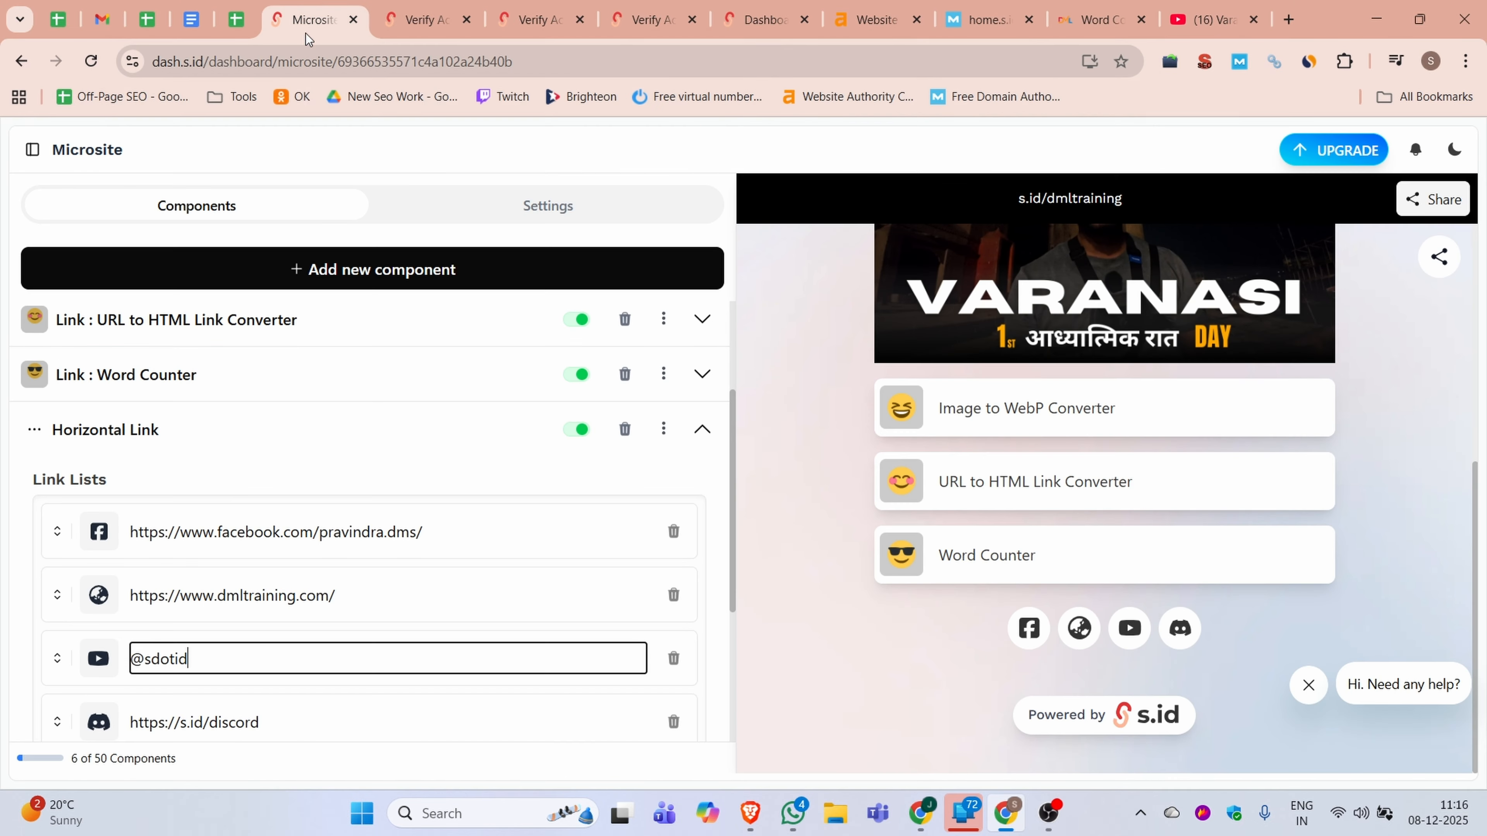
Review the component types that can be added to the microsite without adding any of them
{"action": "scroll", "coordinate": [223, 698], "scroll_direction": "up", "scroll_amount": 3}
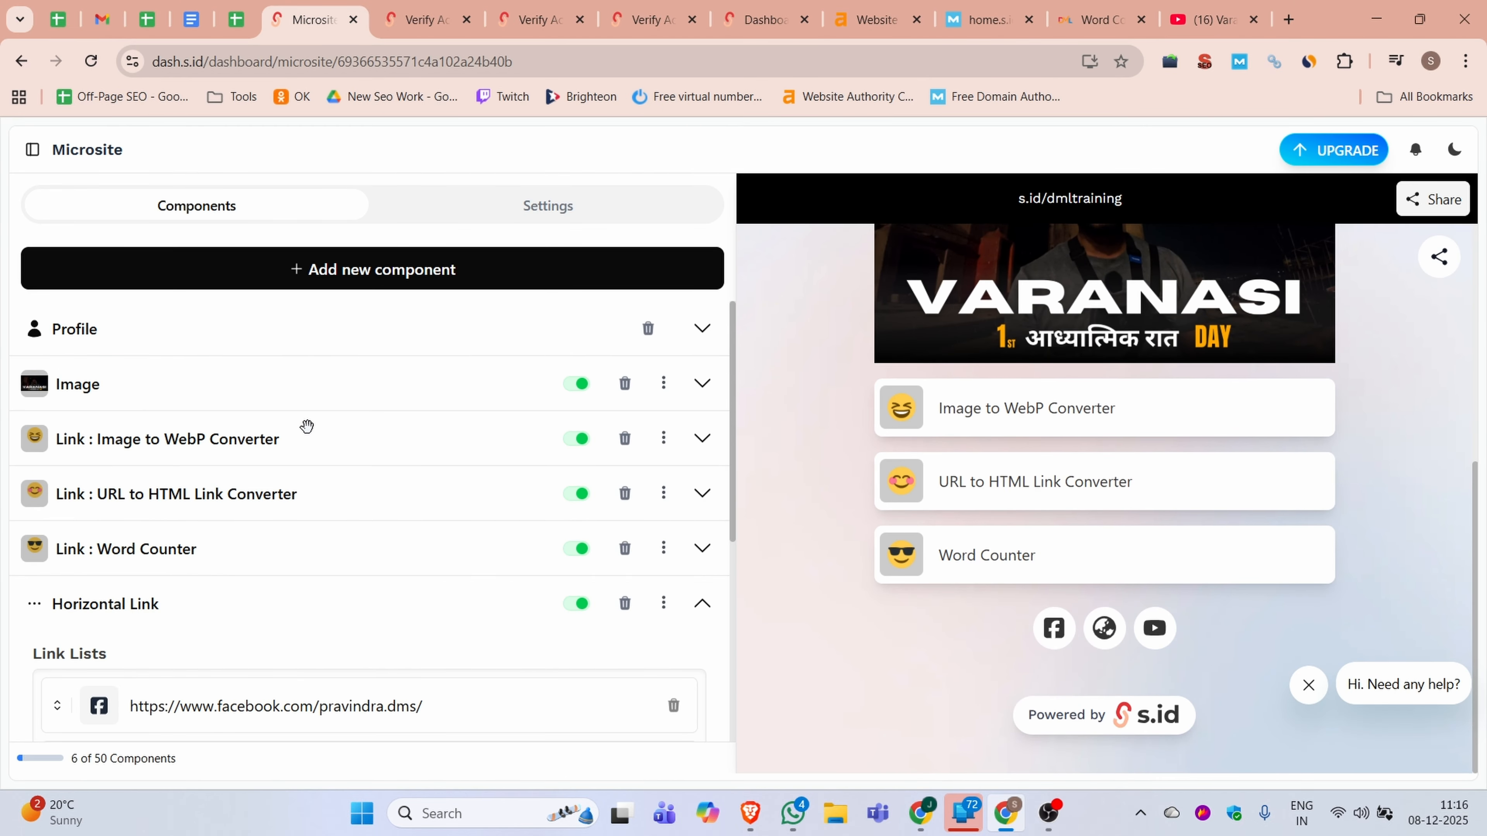
{"action": "left_click", "coordinate": [398, 276]}
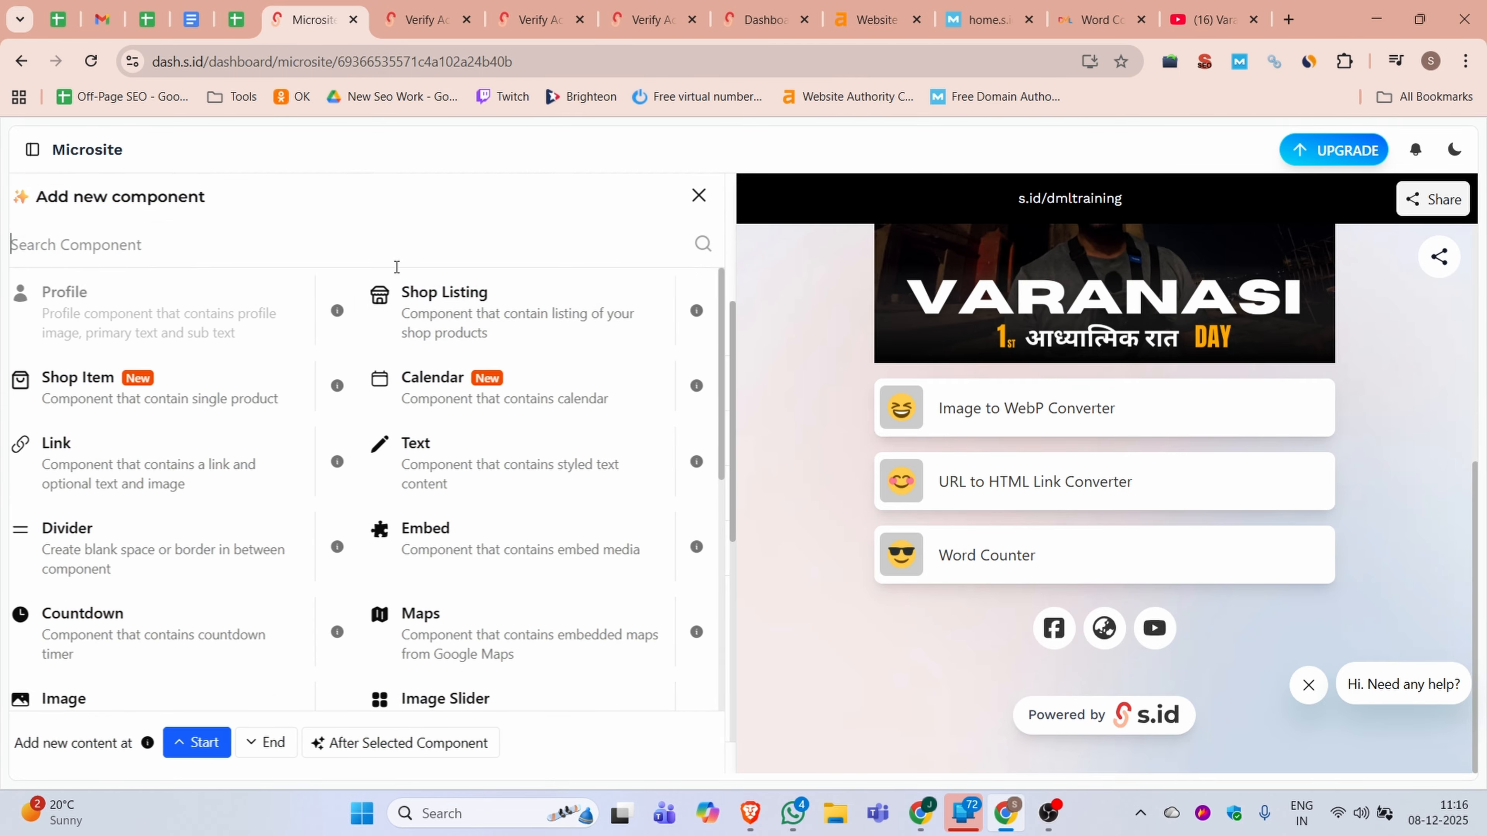
{"action": "scroll", "coordinate": [499, 655], "scroll_direction": "down", "scroll_amount": 5}
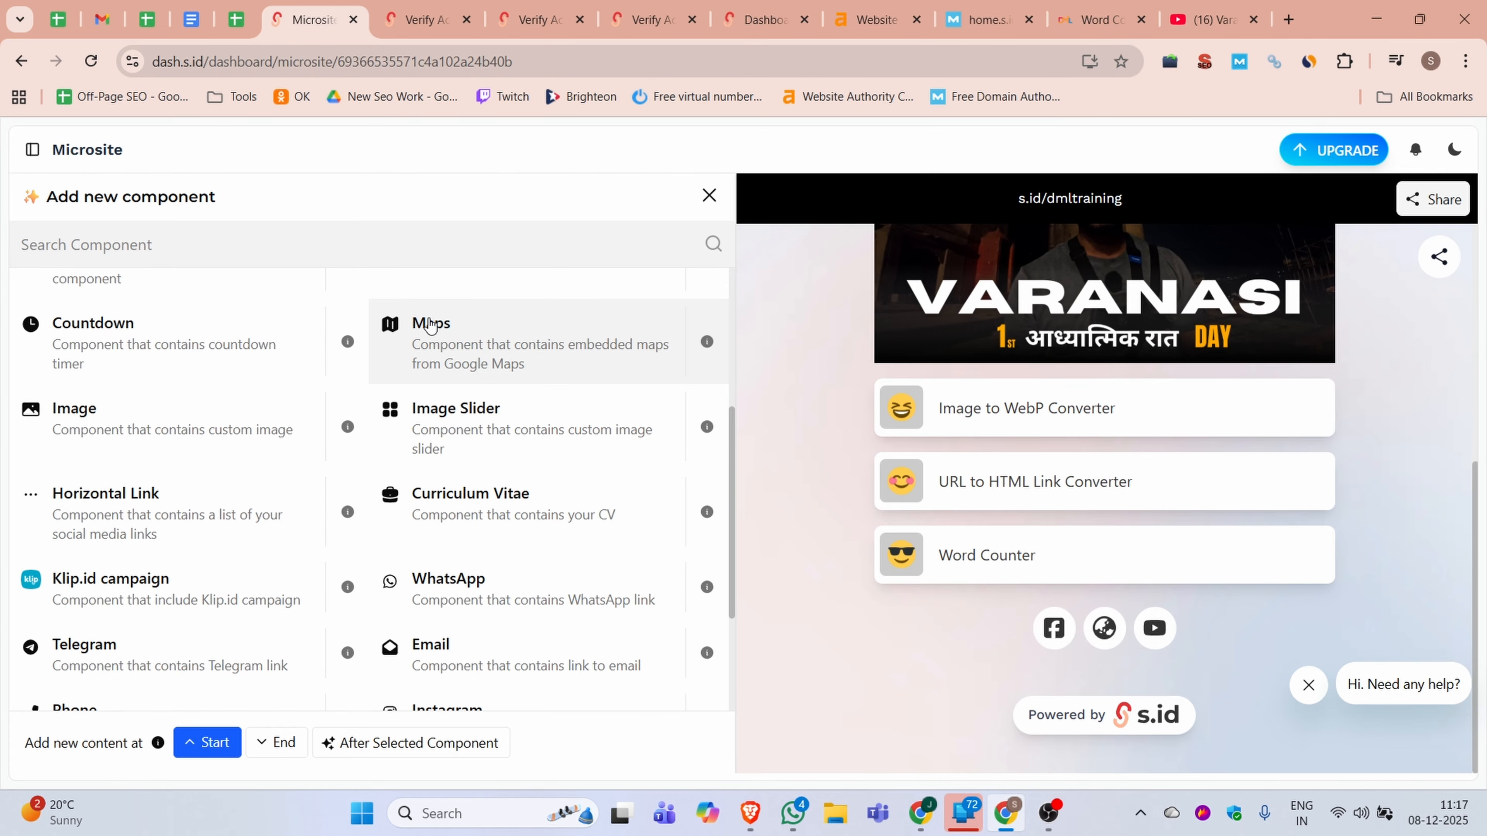
{"action": "scroll", "coordinate": [442, 679], "scroll_direction": "down", "scroll_amount": 3}
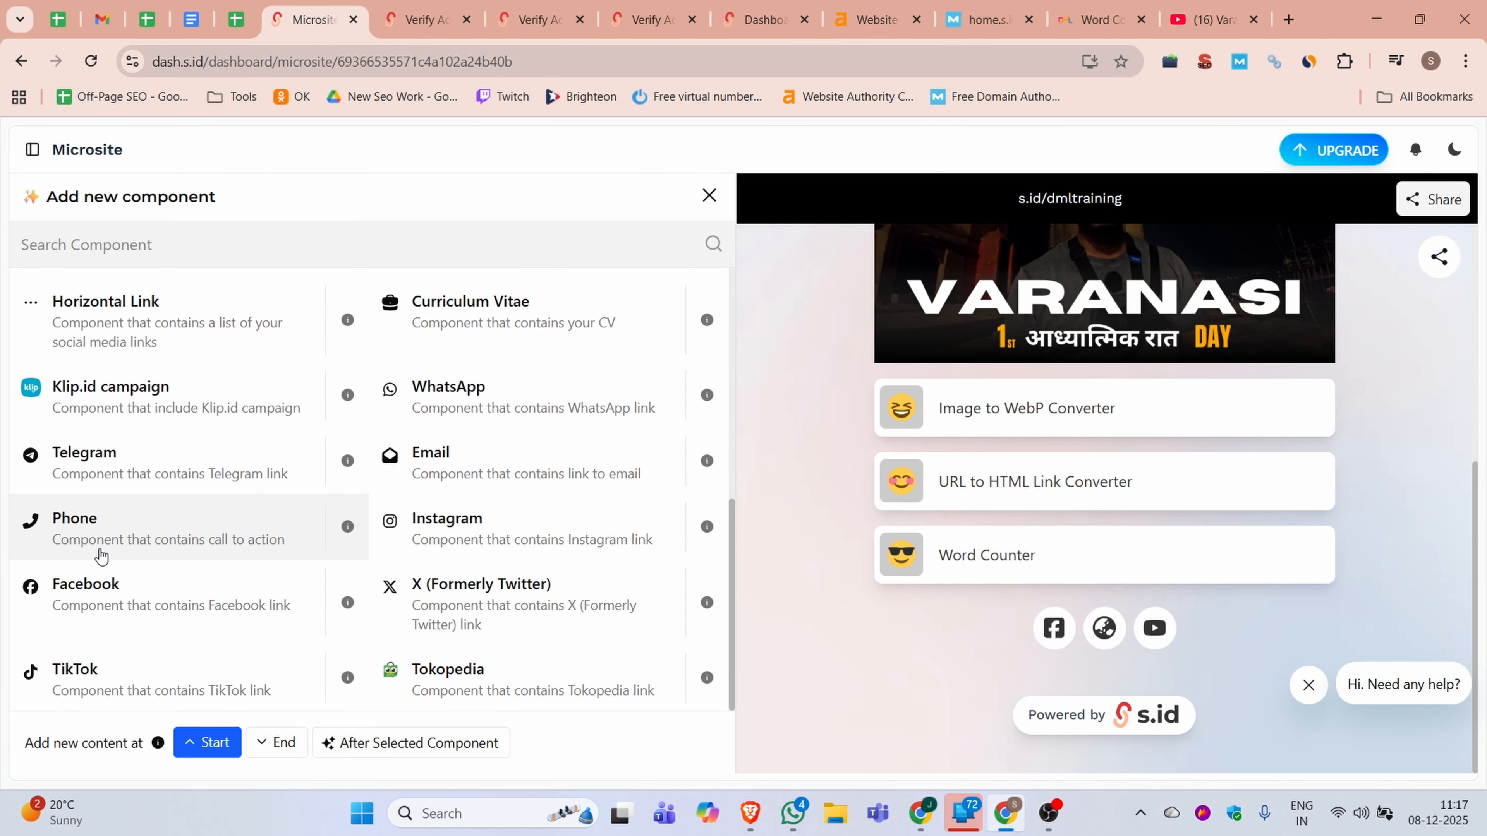
{"action": "scroll", "coordinate": [355, 560], "scroll_direction": "up", "scroll_amount": 10}
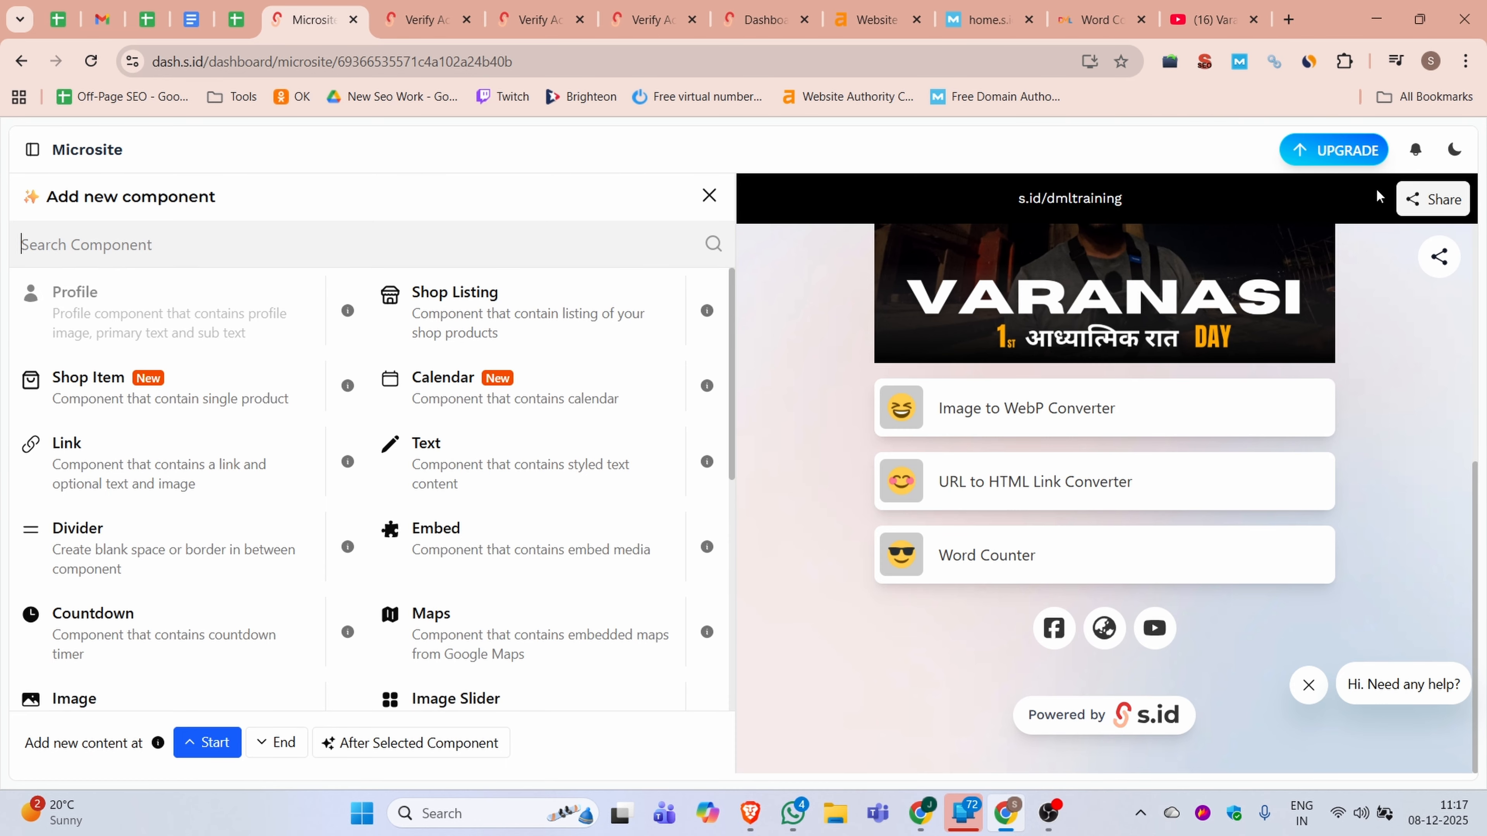
{"action": "left_click", "coordinate": [701, 198]}
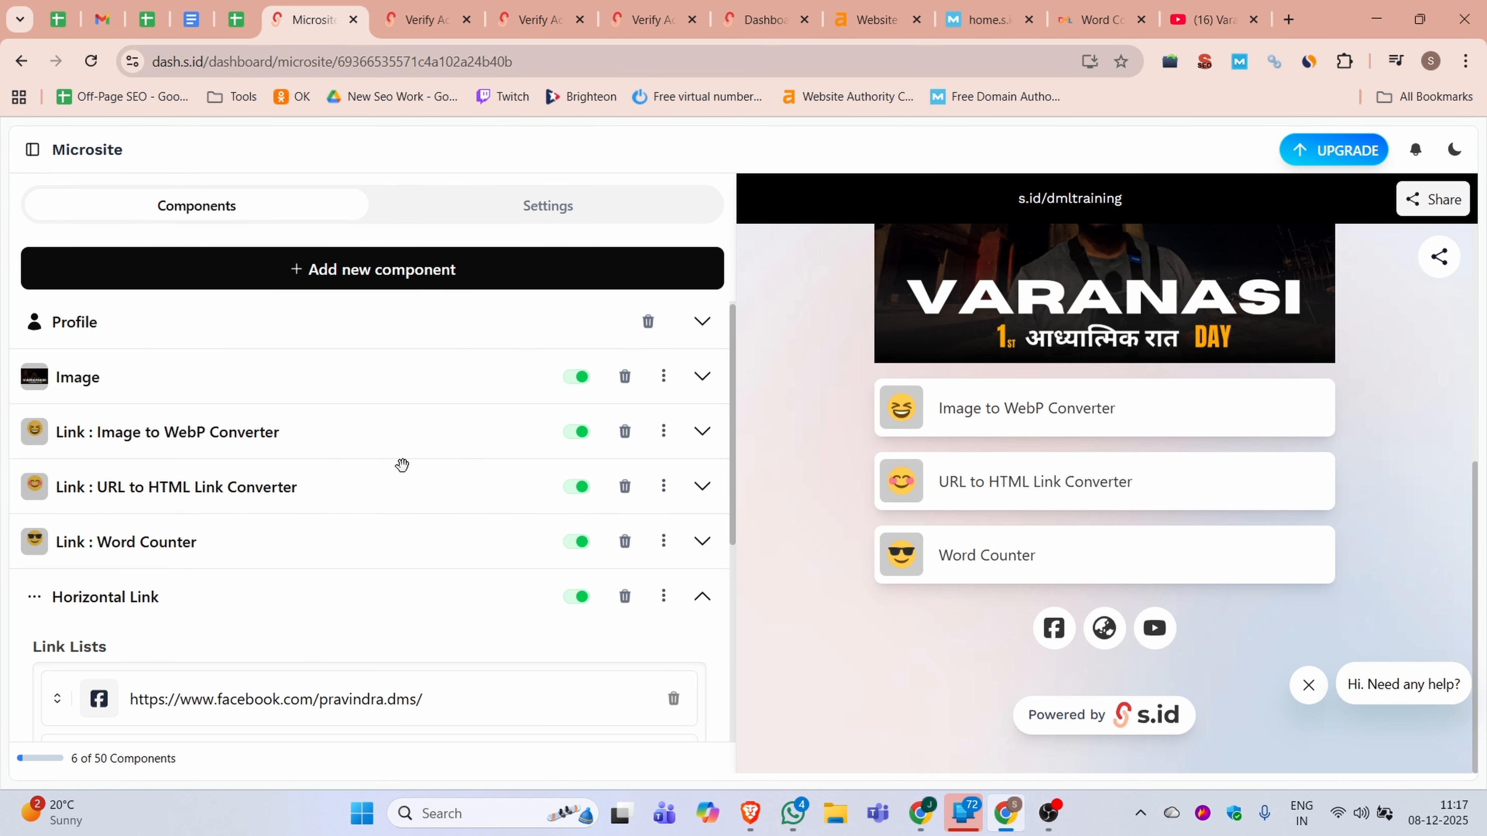
{"action": "scroll", "coordinate": [469, 352], "scroll_direction": "down", "scroll_amount": 5}
Examine the microsite's settings, covering its name, URL, type and the available themes
{"action": "left_click", "coordinate": [540, 221]}
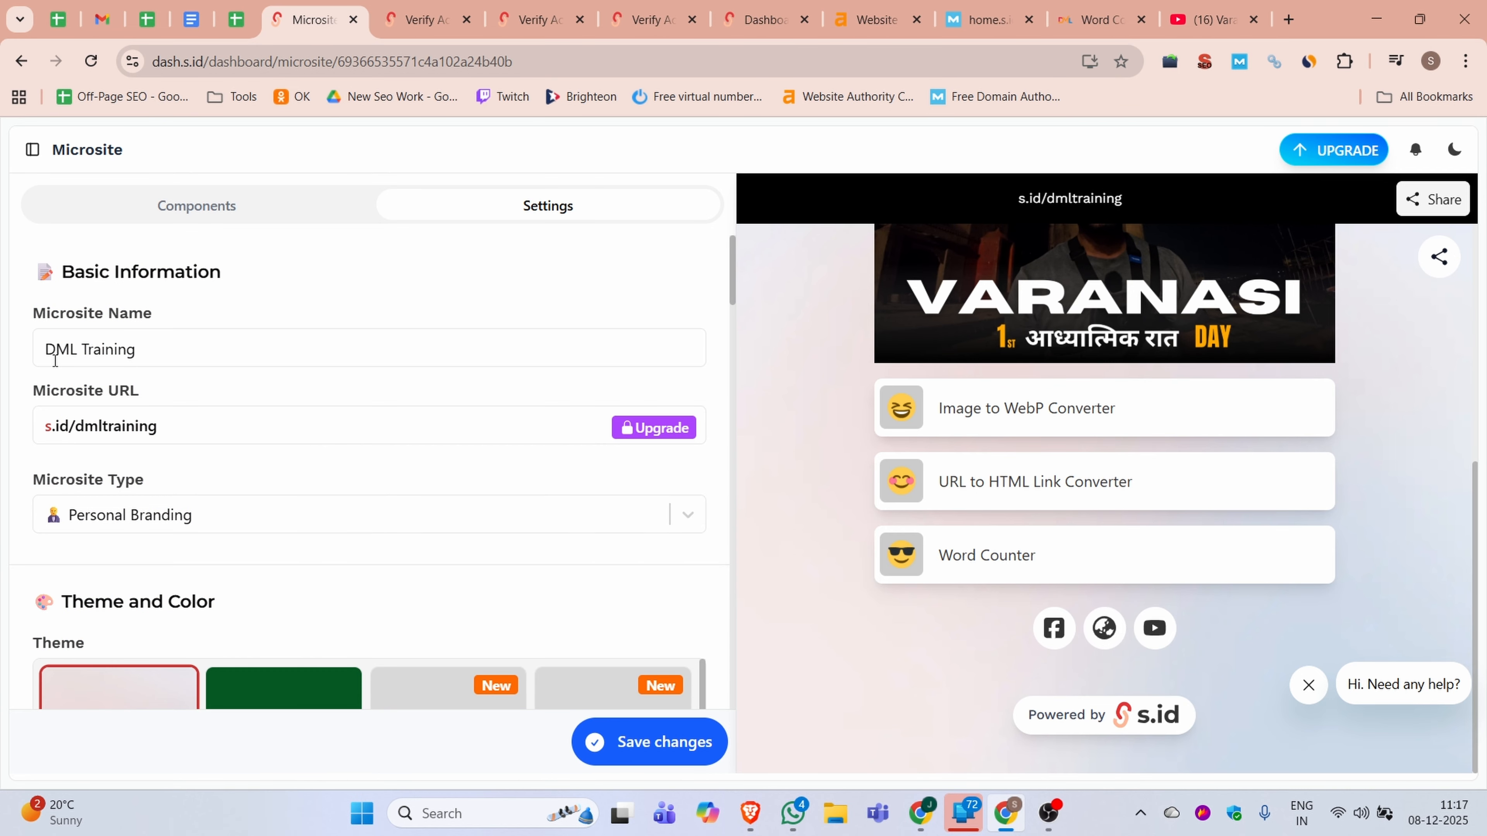
{"action": "scroll", "coordinate": [64, 344], "scroll_direction": "down", "scroll_amount": 1}
{"action": "scroll", "coordinate": [140, 340], "scroll_direction": "up", "scroll_amount": 1}
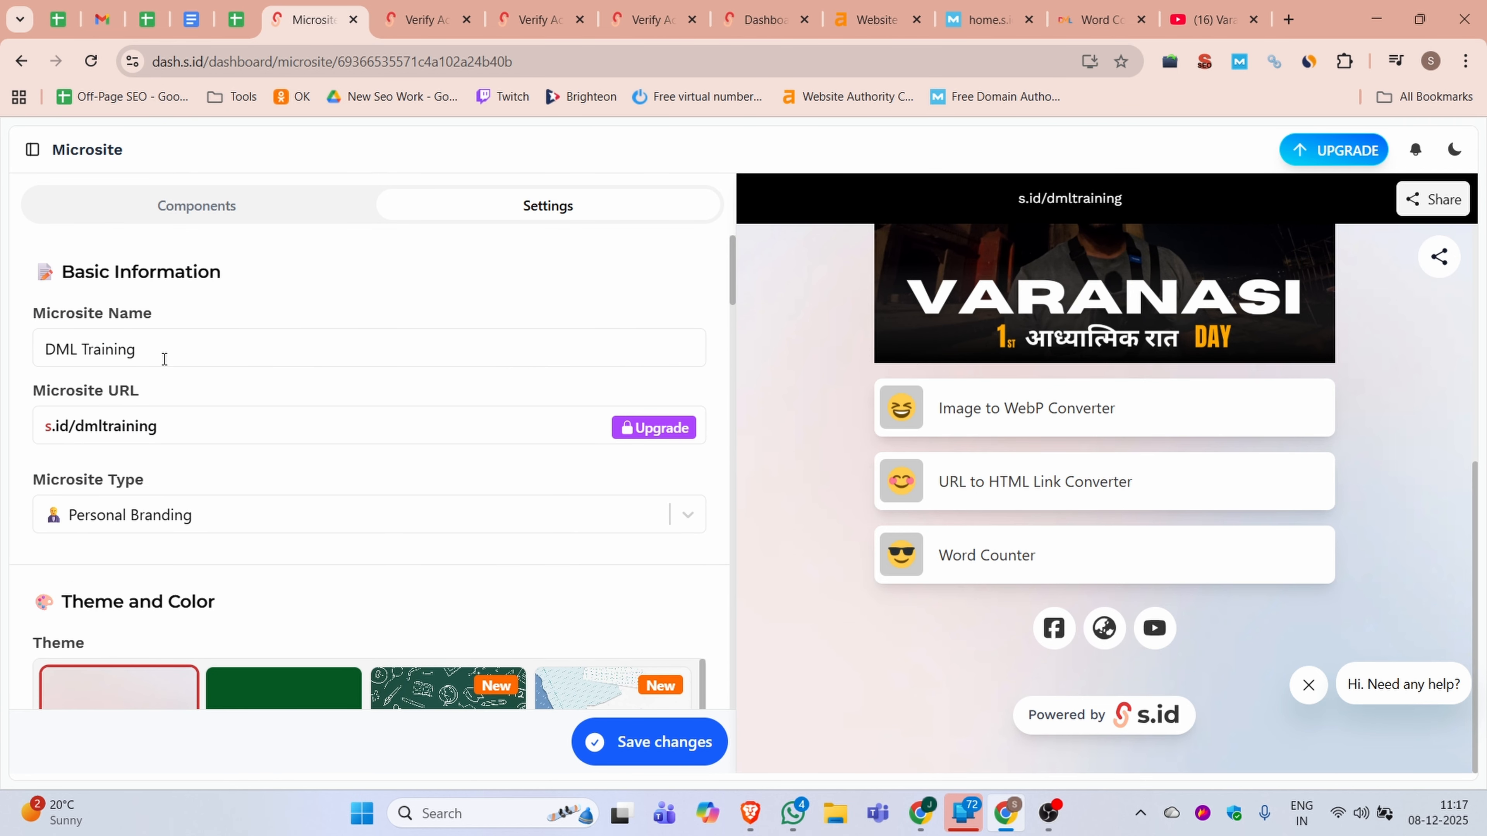
{"action": "scroll", "coordinate": [171, 422], "scroll_direction": "down", "scroll_amount": 2}
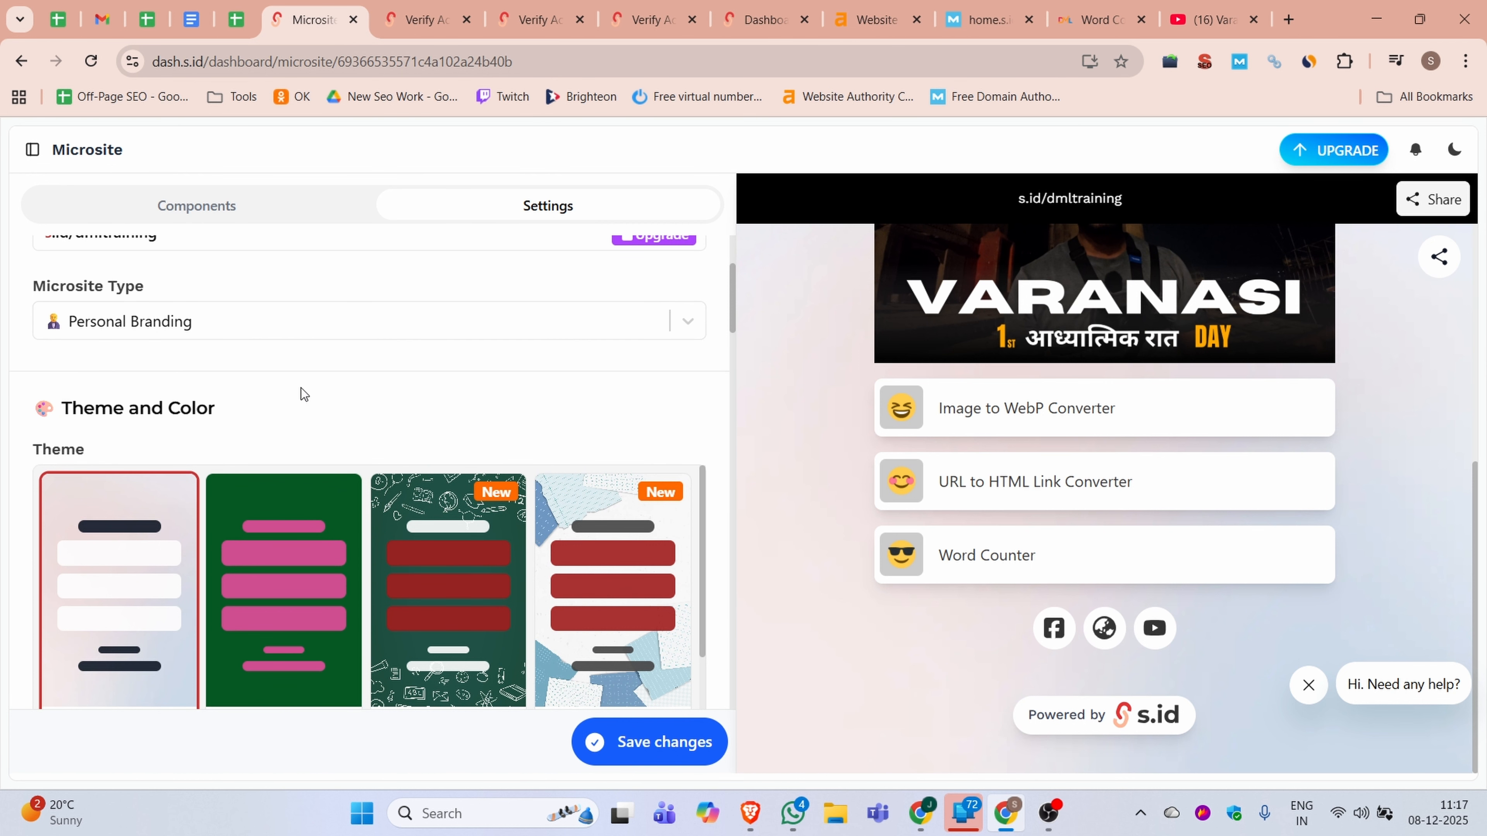
{"action": "scroll", "coordinate": [302, 392], "scroll_direction": "up", "scroll_amount": 2}
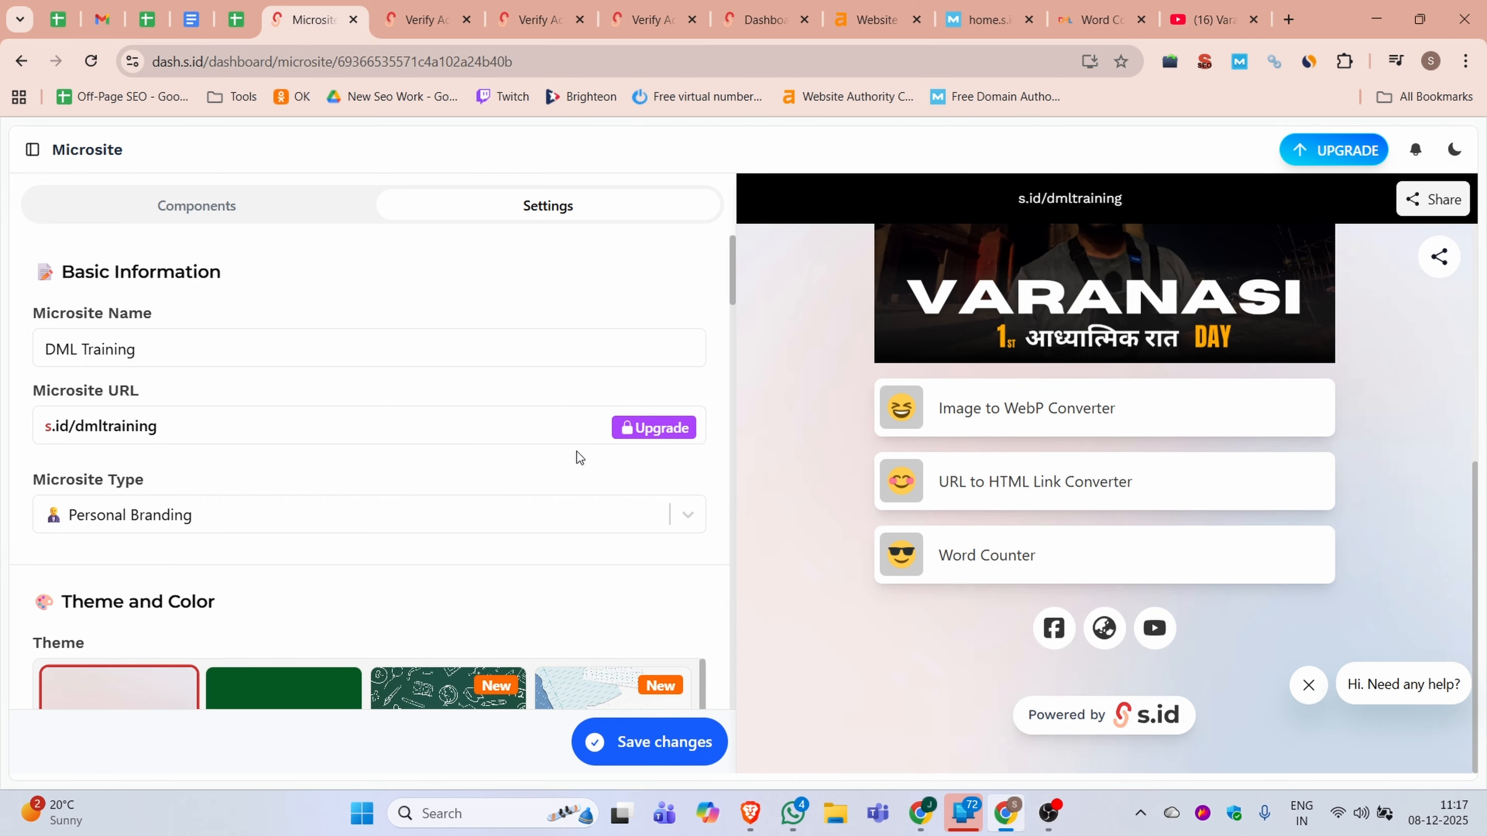
{"action": "scroll", "coordinate": [491, 455], "scroll_direction": "down", "scroll_amount": 6}
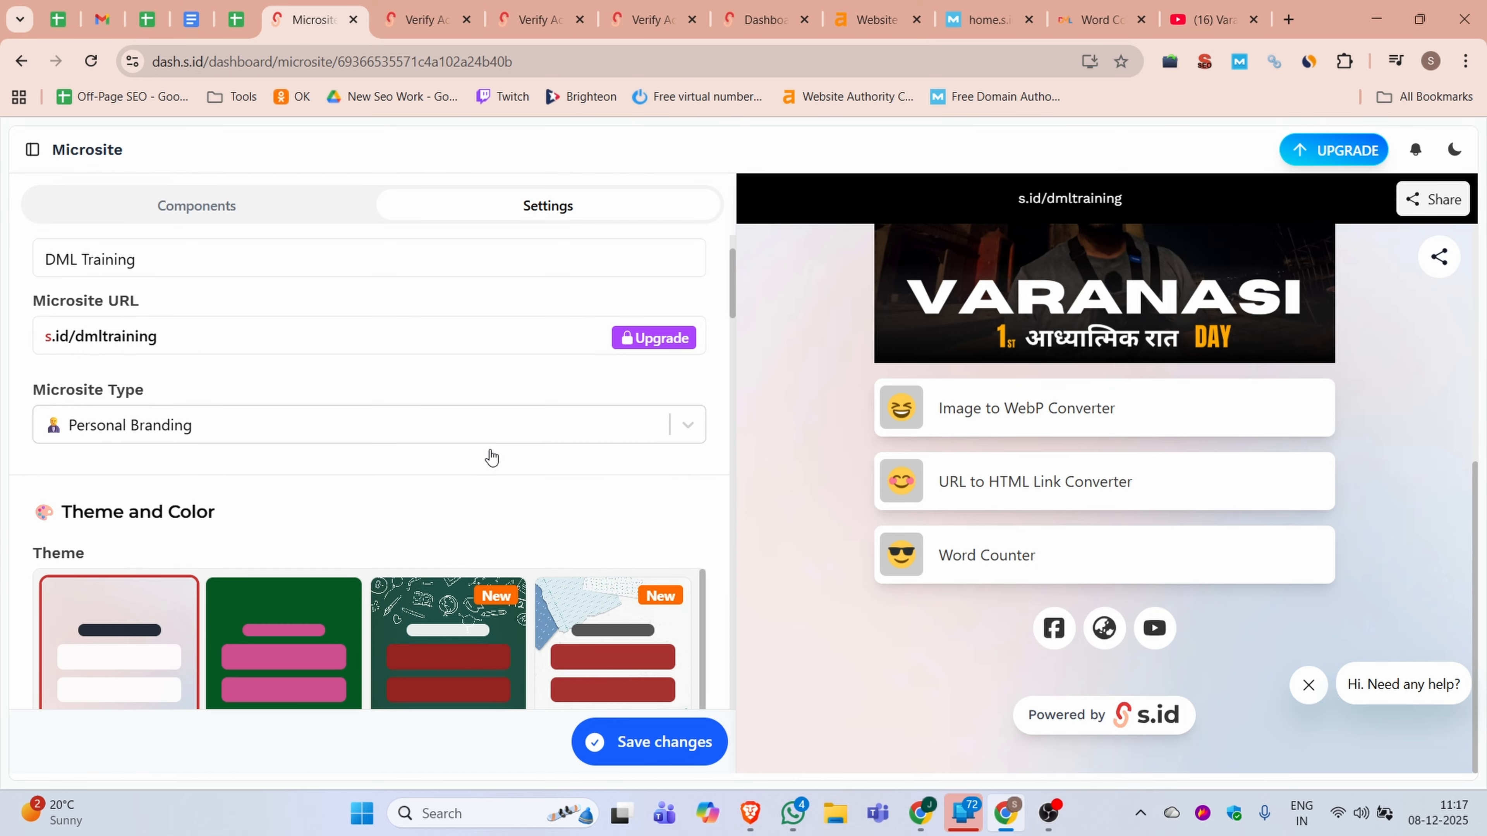
{"action": "scroll", "coordinate": [243, 449], "scroll_direction": "up", "scroll_amount": 4}
{"action": "scroll", "coordinate": [263, 463], "scroll_direction": "down", "scroll_amount": 5}
{"action": "scroll", "coordinate": [292, 482], "scroll_direction": "down", "scroll_amount": 10}
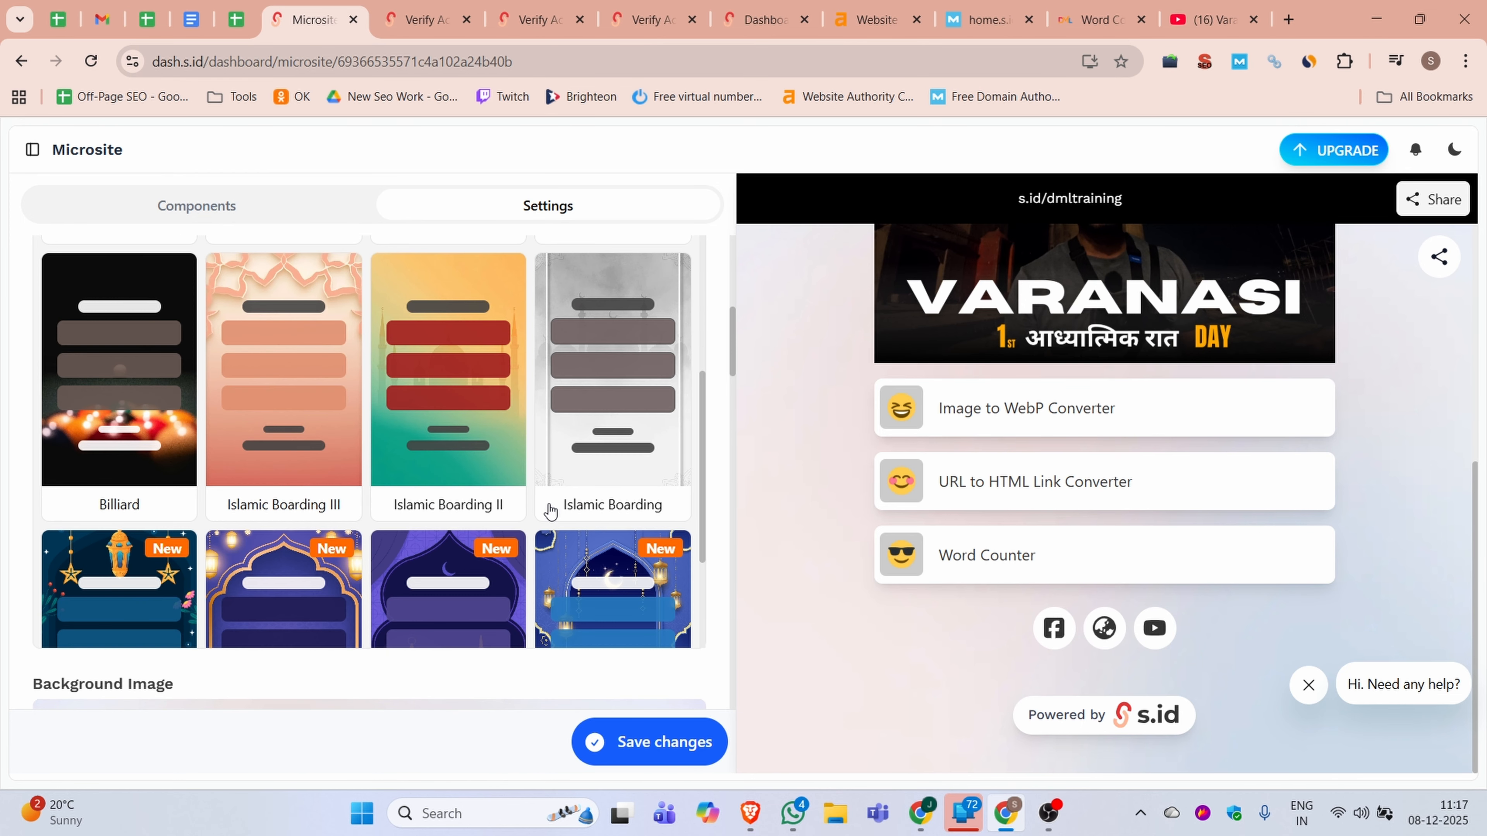
{"action": "scroll", "coordinate": [673, 504], "scroll_direction": "up", "scroll_amount": 5}
{"action": "scroll", "coordinate": [648, 514], "scroll_direction": "up", "scroll_amount": 10}
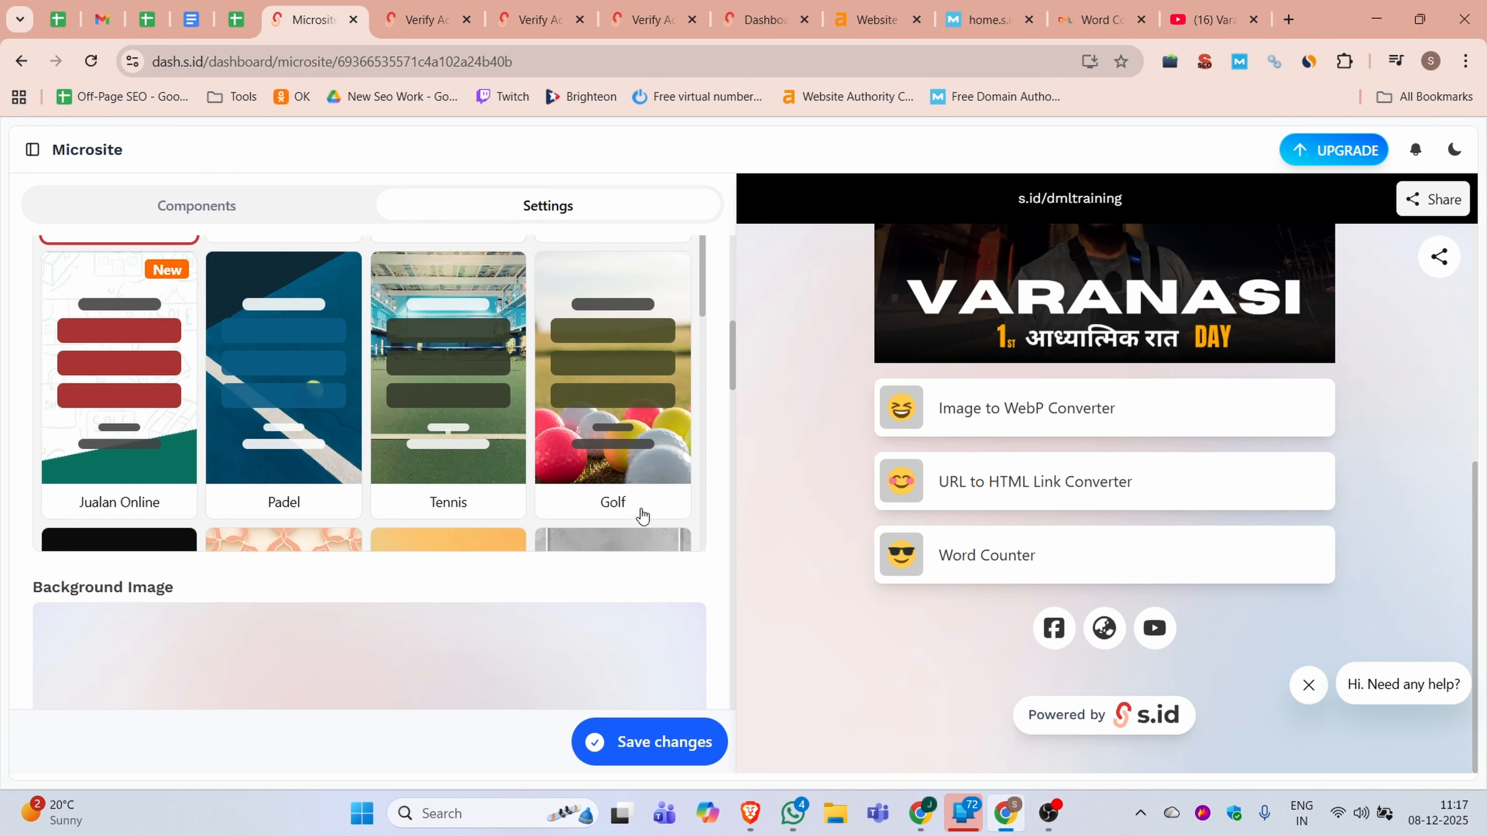
Check the microsite preview from the profile down to the social links and save the settings
{"action": "scroll", "coordinate": [764, 591], "scroll_direction": "up", "scroll_amount": 5}
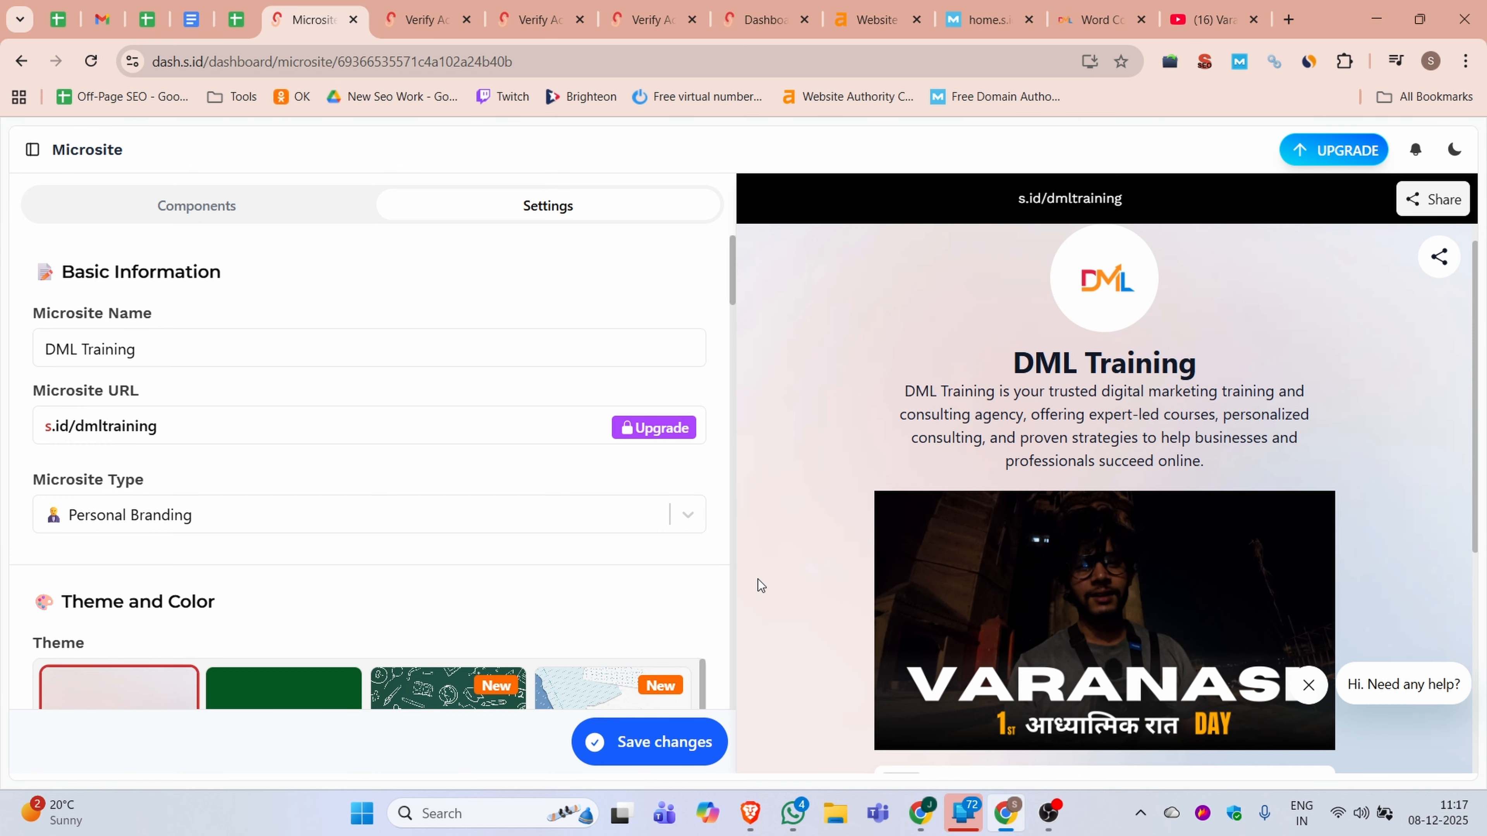
{"action": "scroll", "coordinate": [1138, 608], "scroll_direction": "down", "scroll_amount": 6}
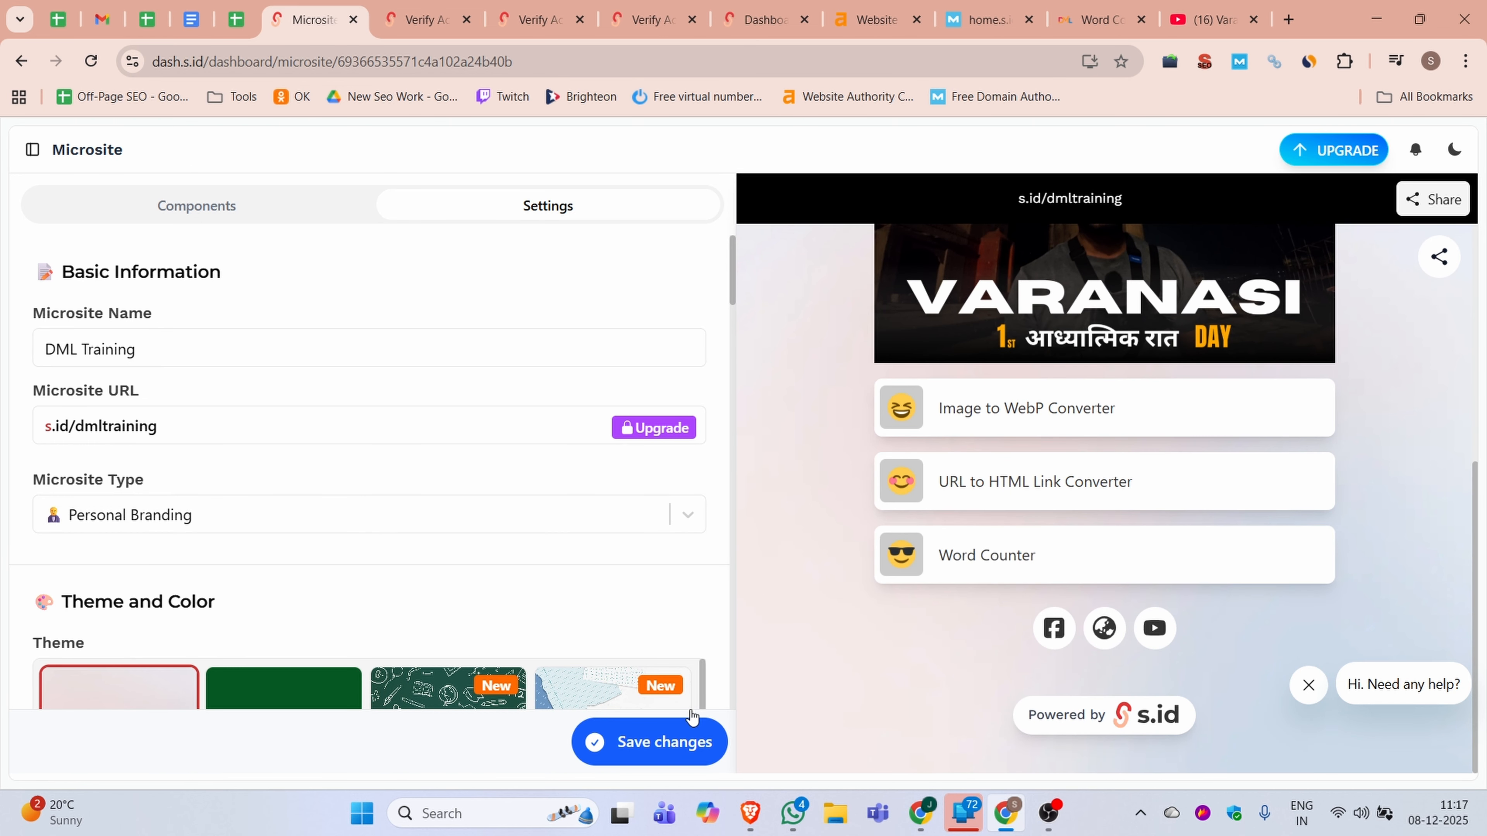
{"action": "left_click", "coordinate": [662, 743]}
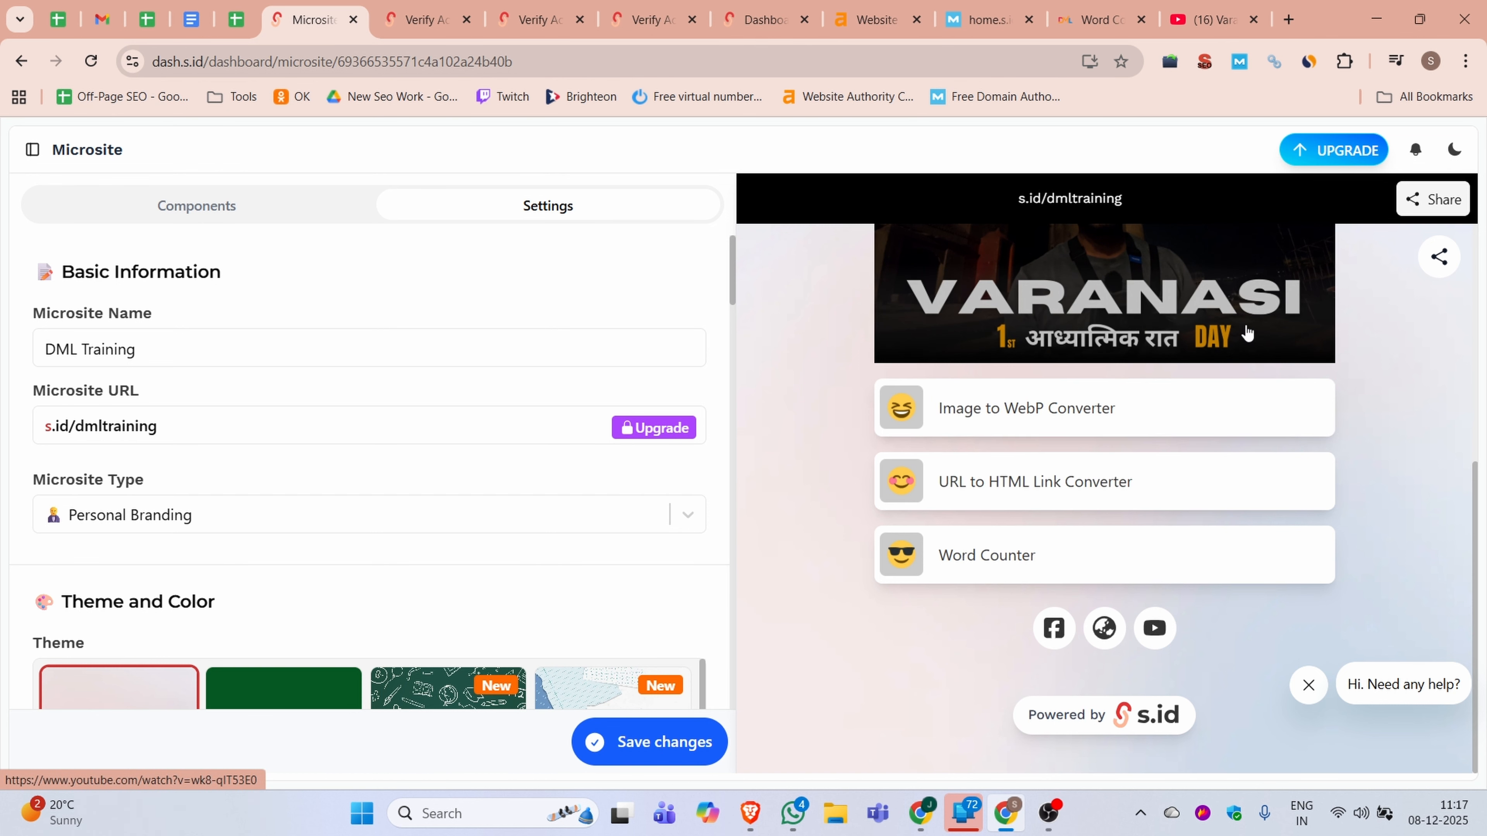
View the microsite's sharing options, close them and return to the start of the preview
{"action": "left_click", "coordinate": [1444, 200]}
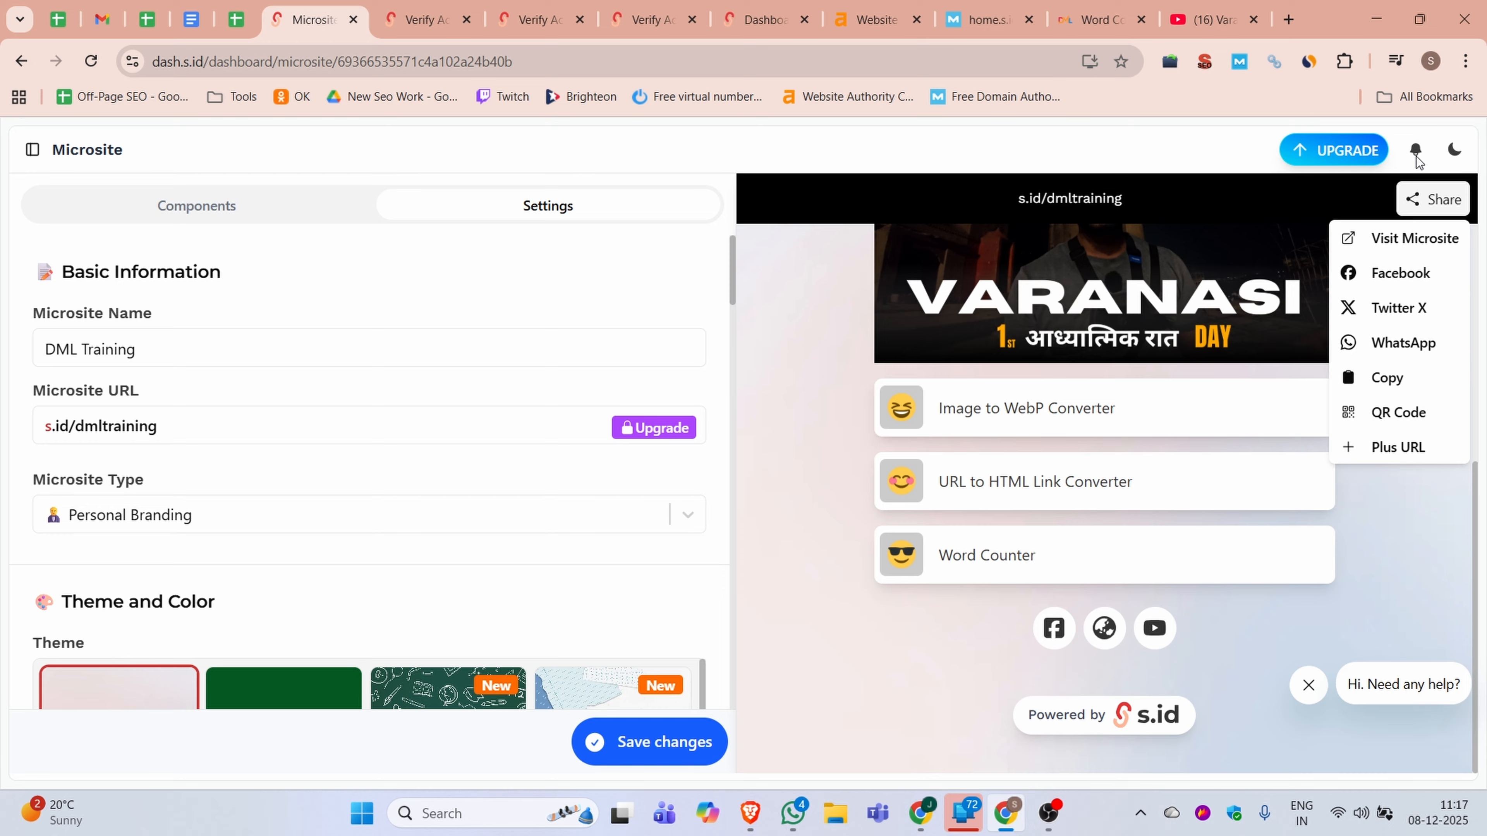
{"action": "left_click", "coordinate": [1411, 585]}
{"action": "scroll", "coordinate": [1418, 425], "scroll_direction": "up", "scroll_amount": 5}
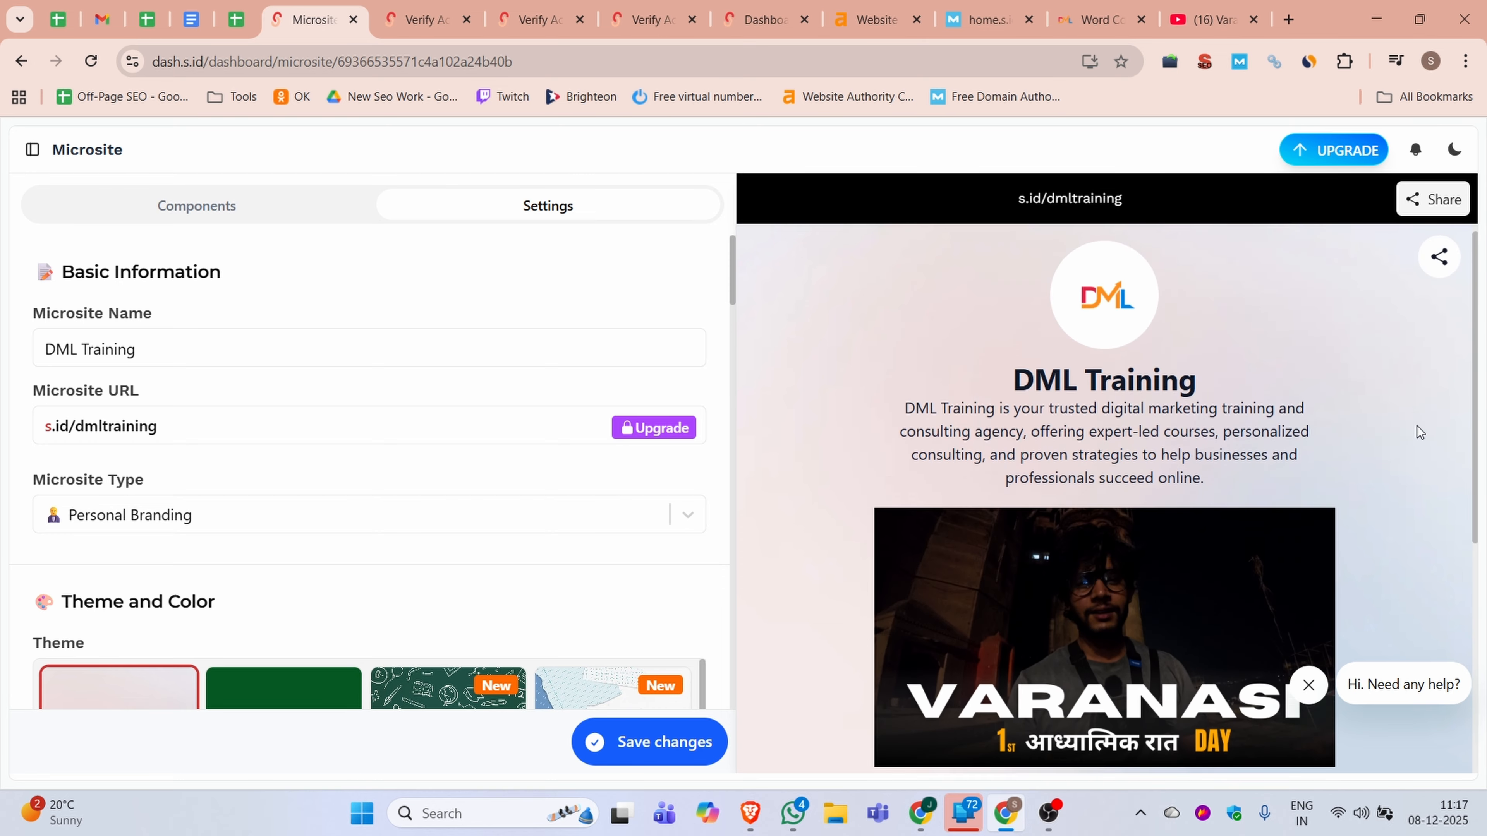
Open the live microsite s.id/dmltraining, copy its address and load it in an incognito window
{"action": "left_click", "coordinate": [1083, 199]}
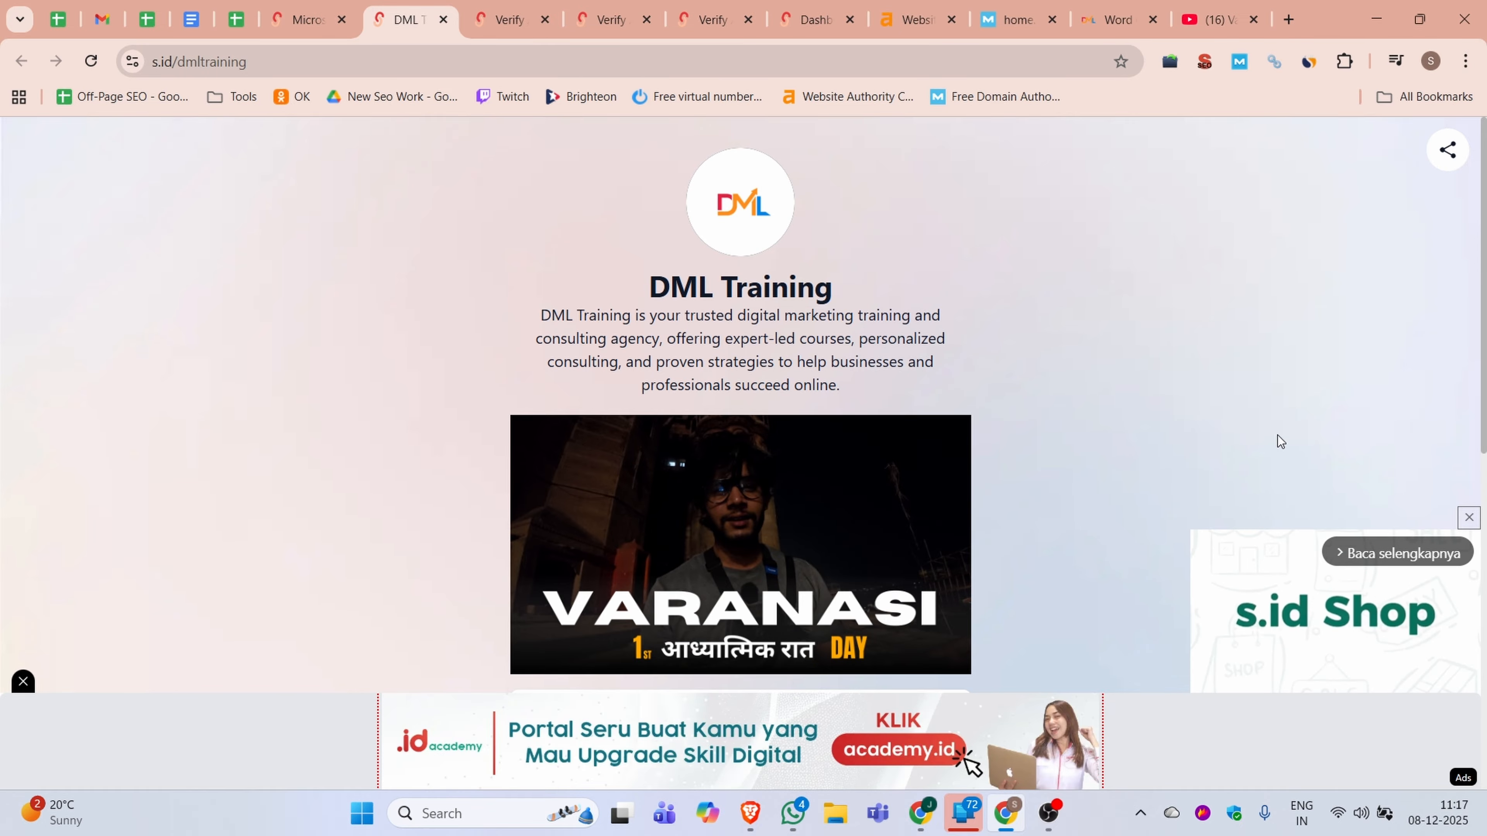
{"action": "left_click", "coordinate": [259, 60]}
{"action": "key", "text": "ctrl+c"}
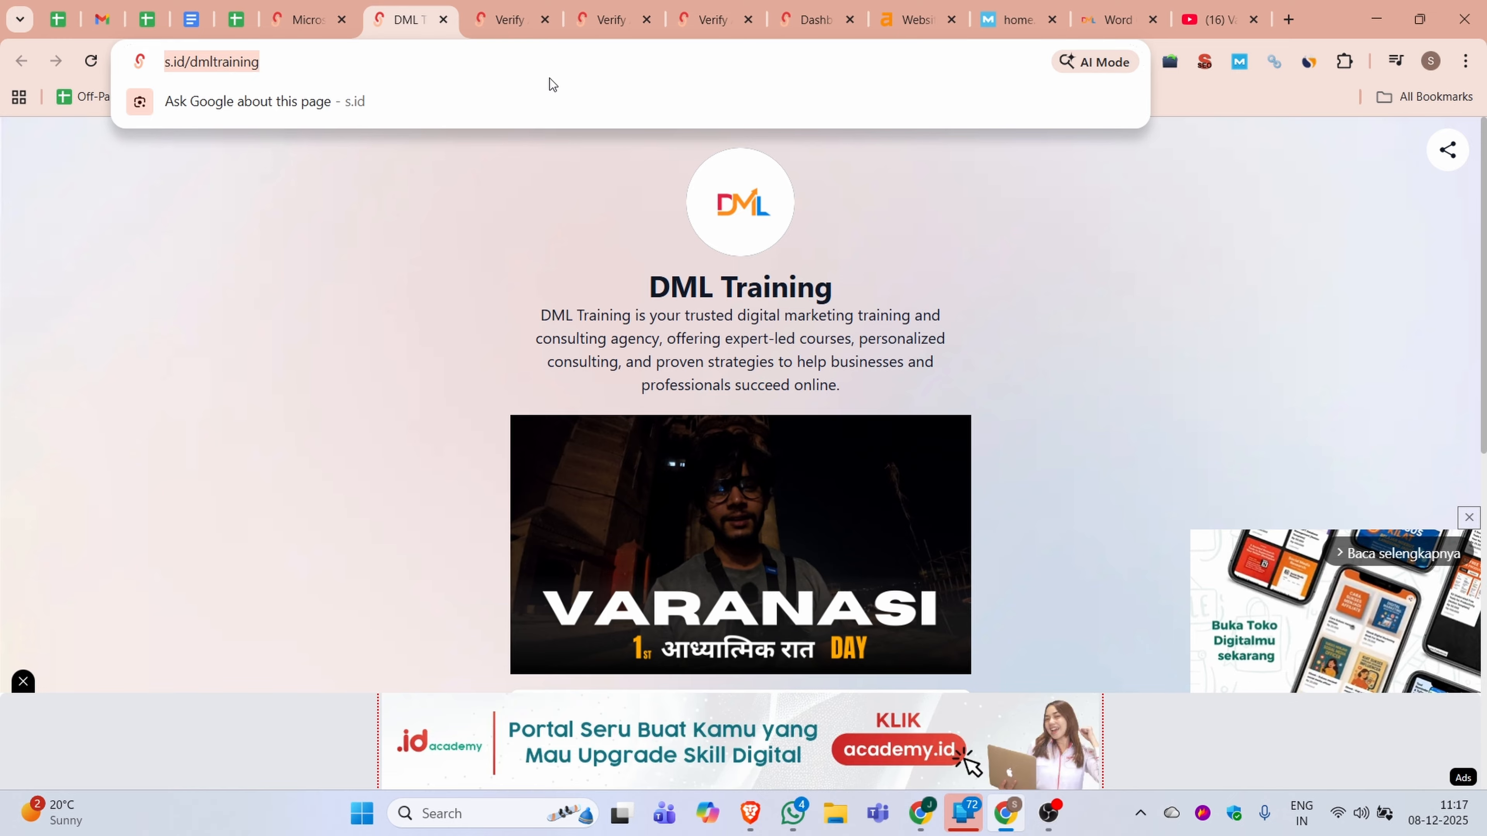
{"action": "key", "text": "ctrl+shift+n"}
{"action": "key", "text": "ctrl+v"}
{"action": "key", "text": "Return"}
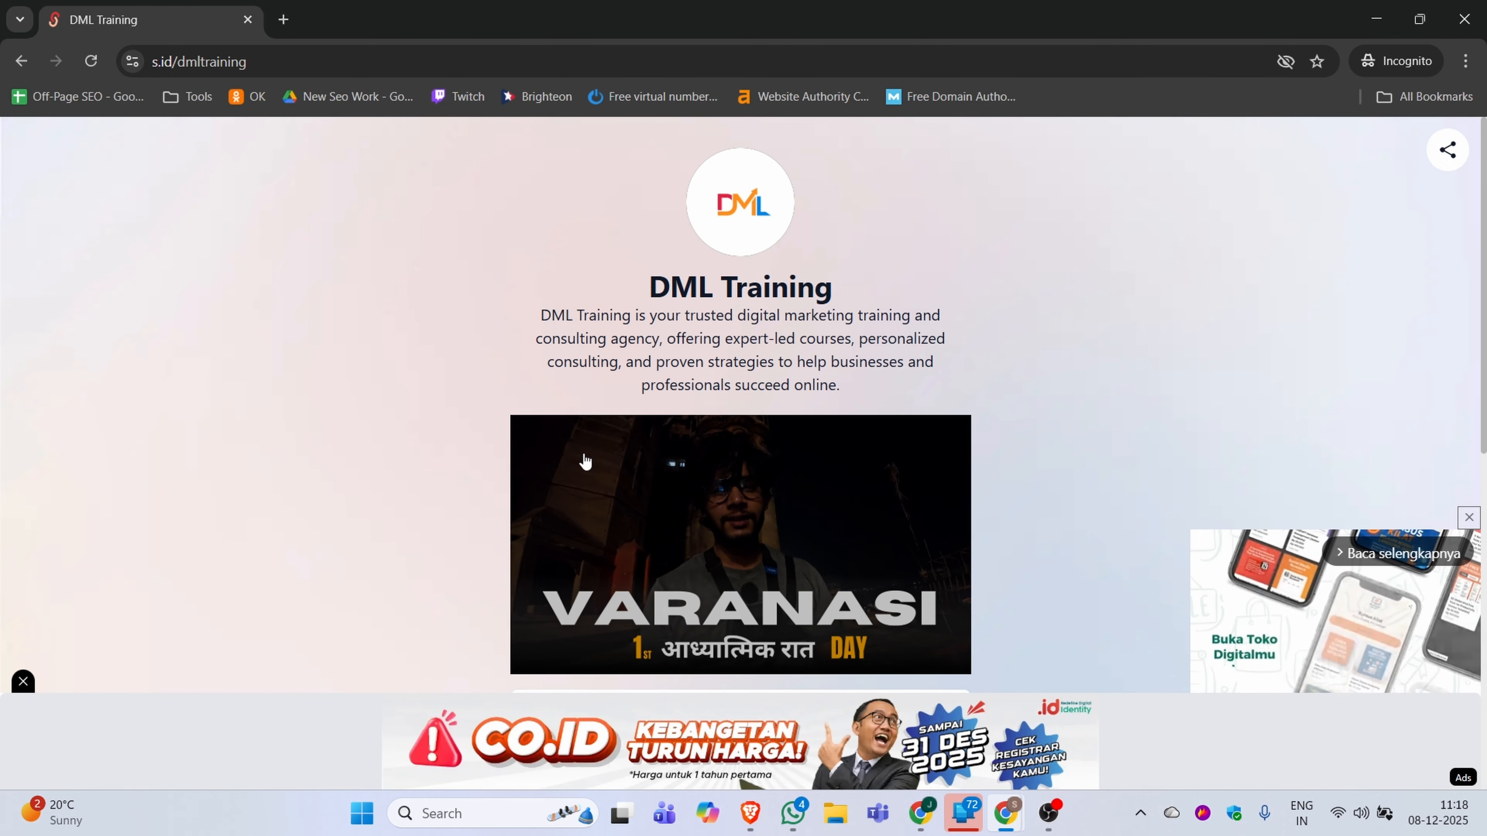
Inspect the HTML of the Image to WebP Converter link to check its rel attribute, and close the developer tools
{"action": "scroll", "coordinate": [462, 542], "scroll_direction": "down", "scroll_amount": 5}
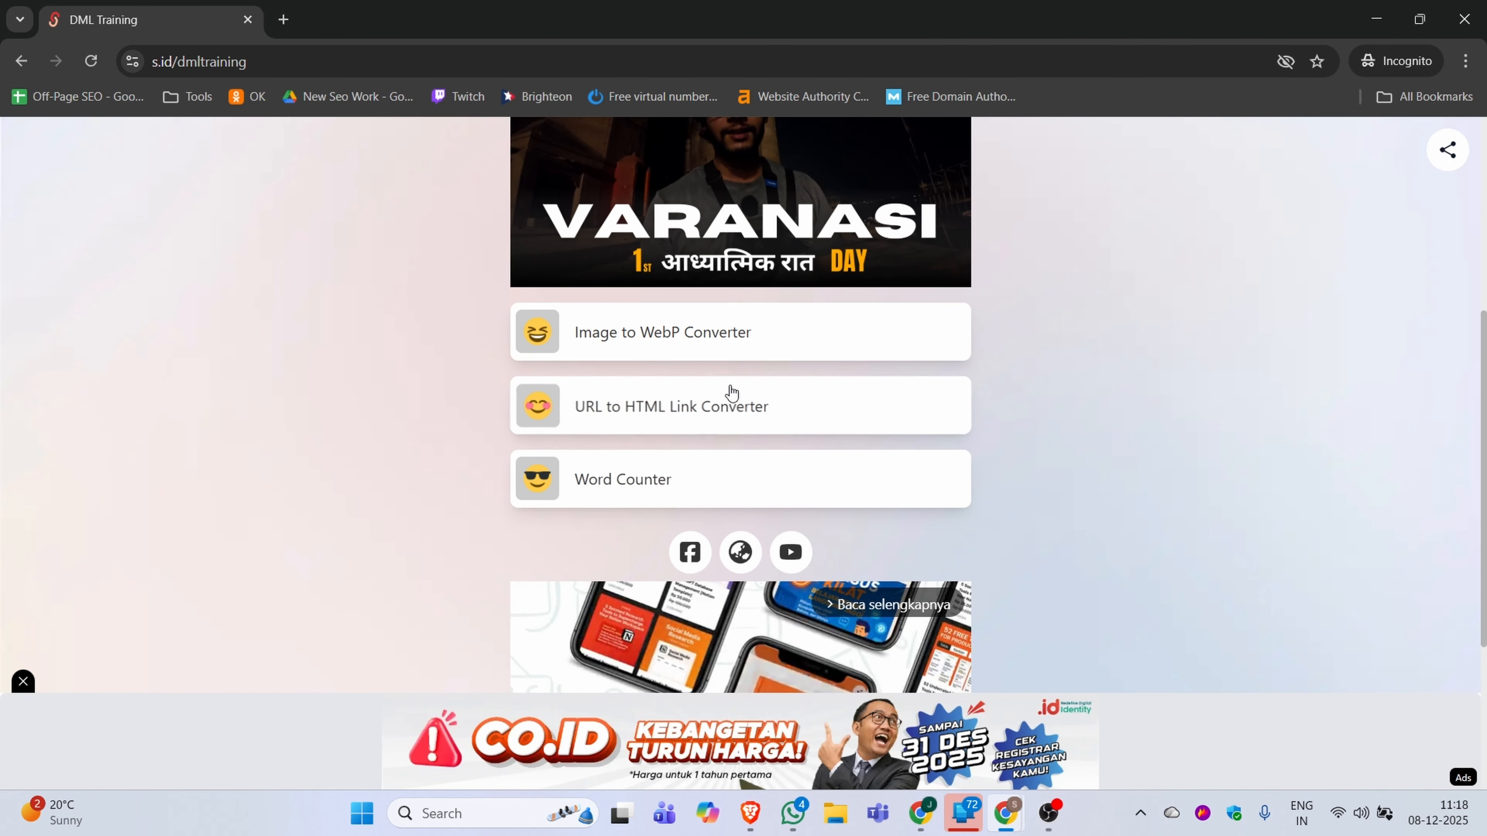
{"action": "right_click", "coordinate": [663, 333]}
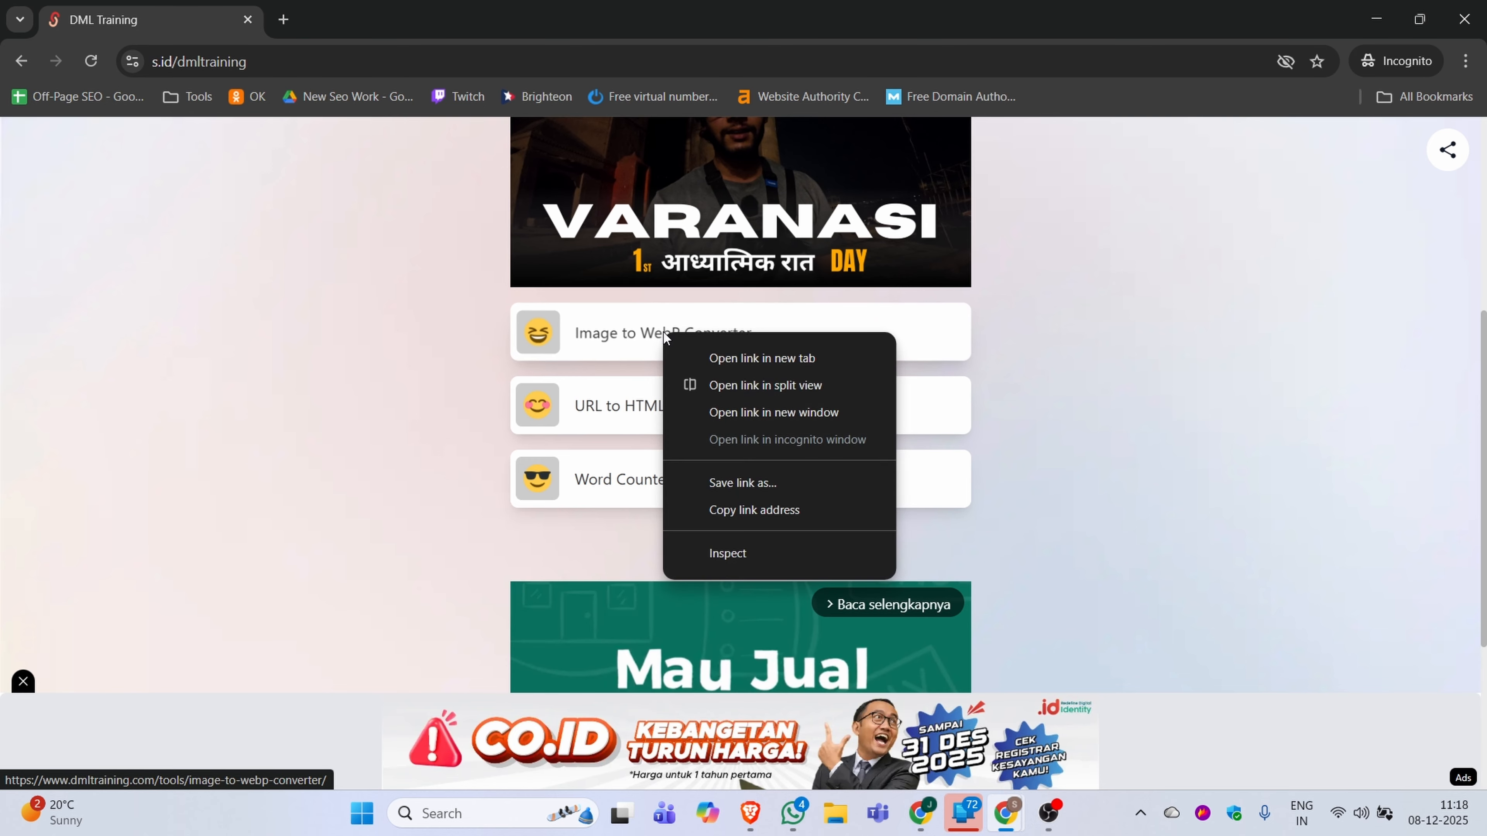
{"action": "left_click", "coordinate": [682, 553]}
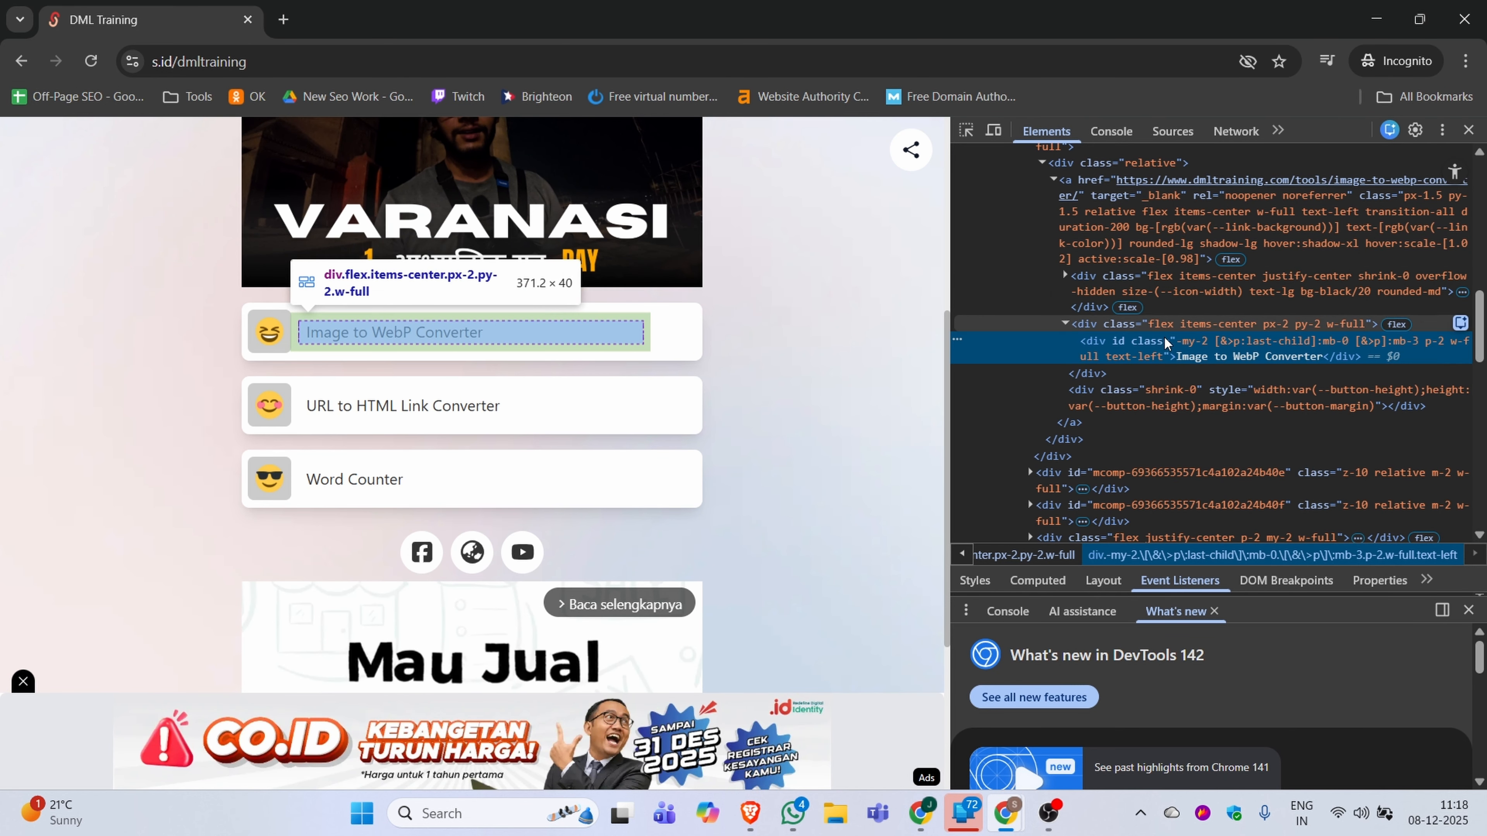
{"action": "scroll", "coordinate": [1302, 384], "scroll_direction": "down", "scroll_amount": 2}
{"action": "scroll", "coordinate": [1302, 382], "scroll_direction": "up", "scroll_amount": 2}
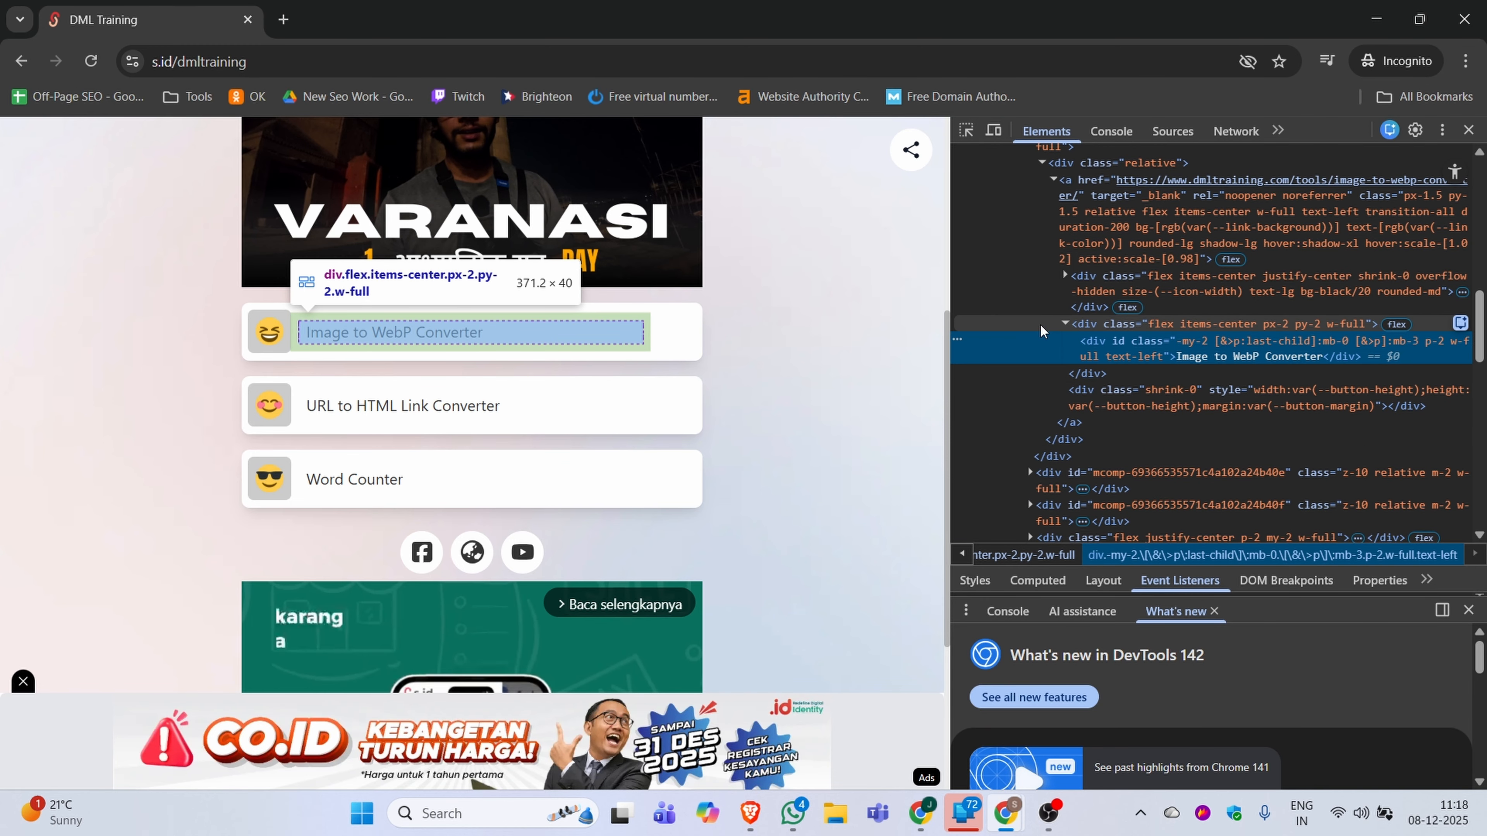
{"action": "left_click", "coordinate": [1062, 323]}
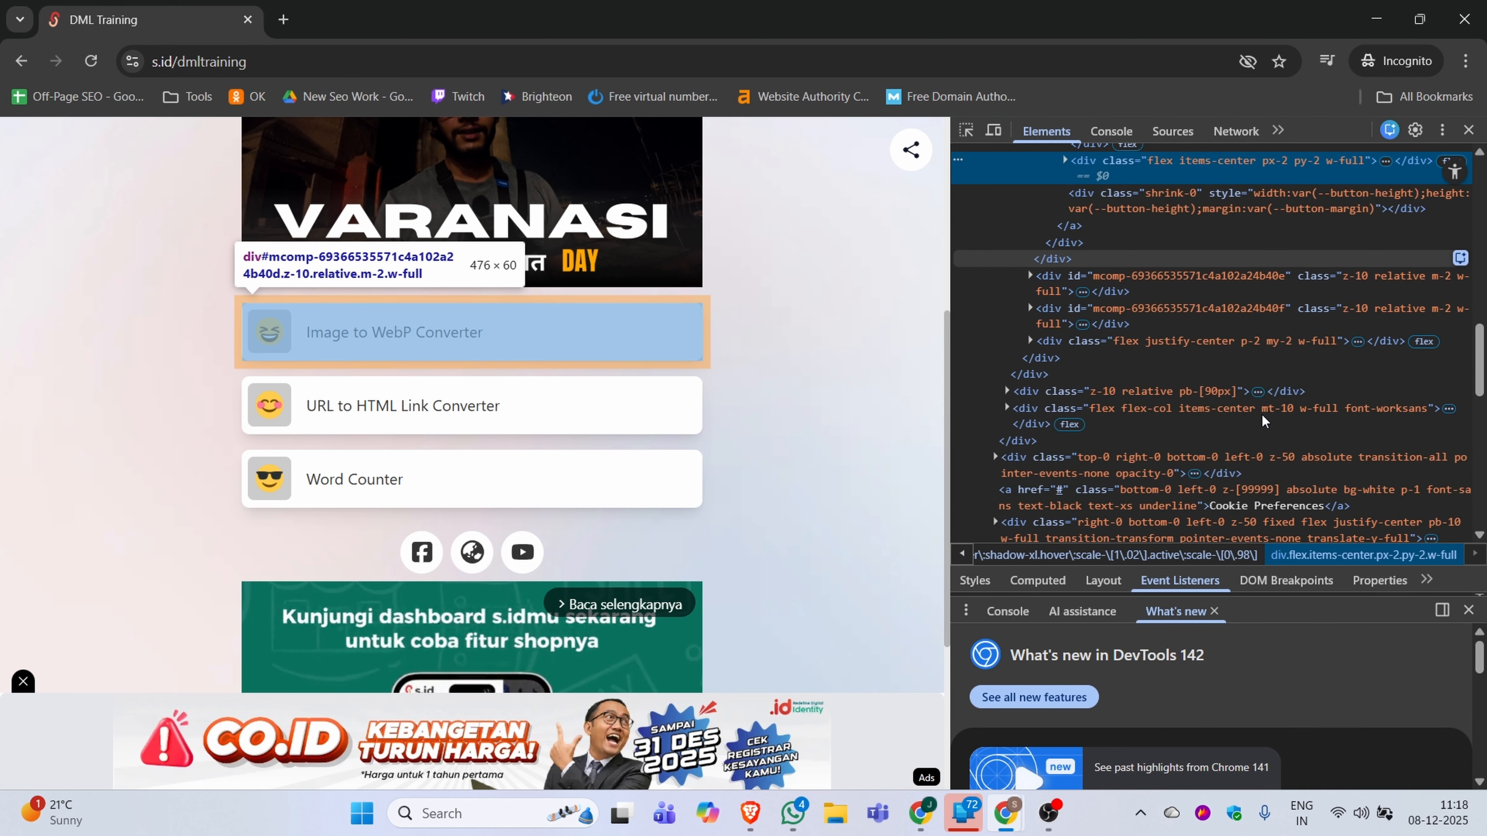
{"action": "key", "text": "F12"}
Inspect the HTML of the website globe icon among the social links to check its rel attribute, and close the developer tools
{"action": "scroll", "coordinate": [740, 273], "scroll_direction": "down", "scroll_amount": 1}
{"action": "right_click", "coordinate": [738, 266]}
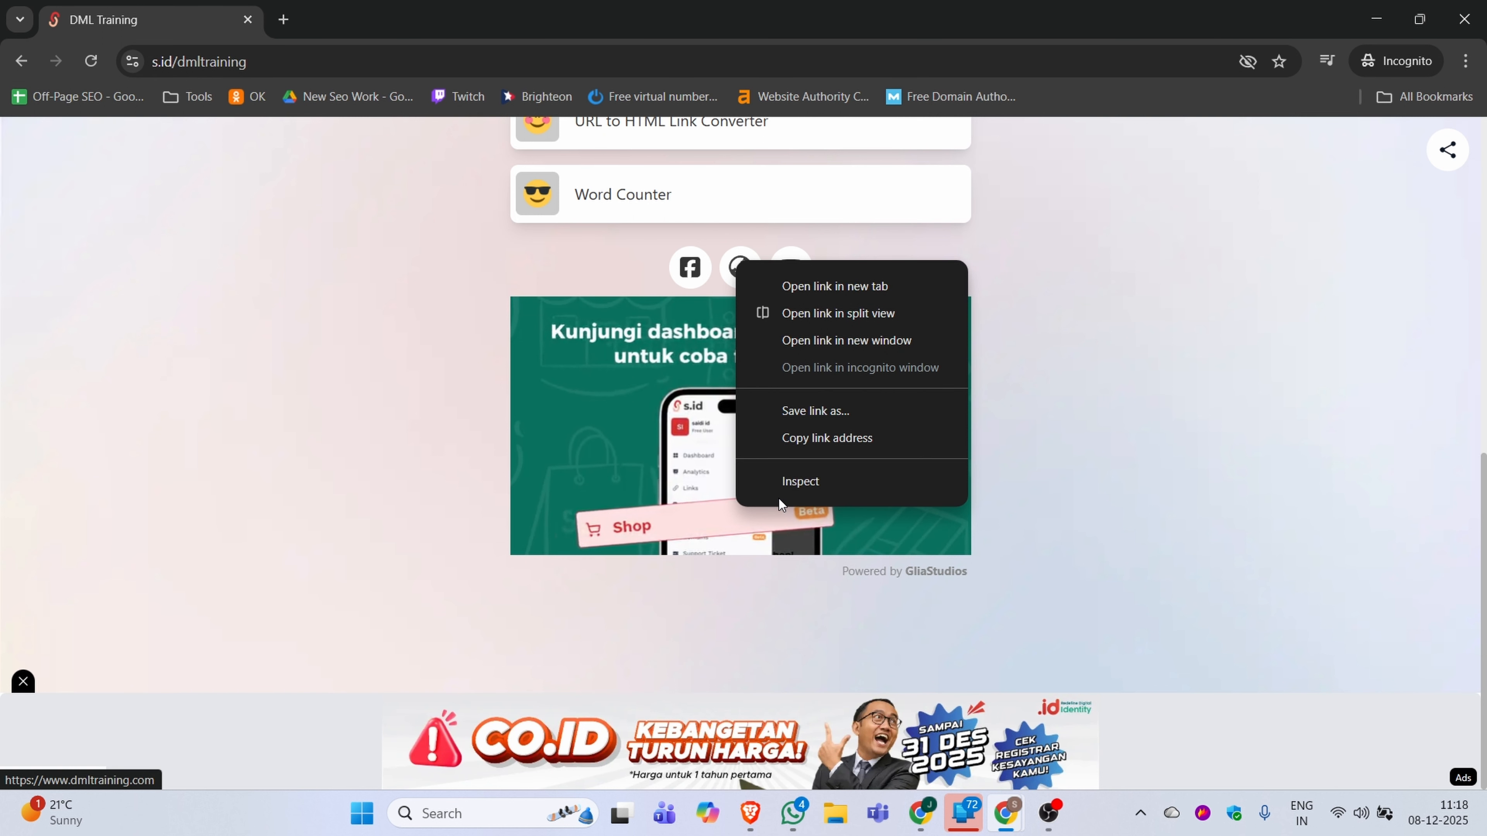
{"action": "left_click", "coordinate": [818, 483]}
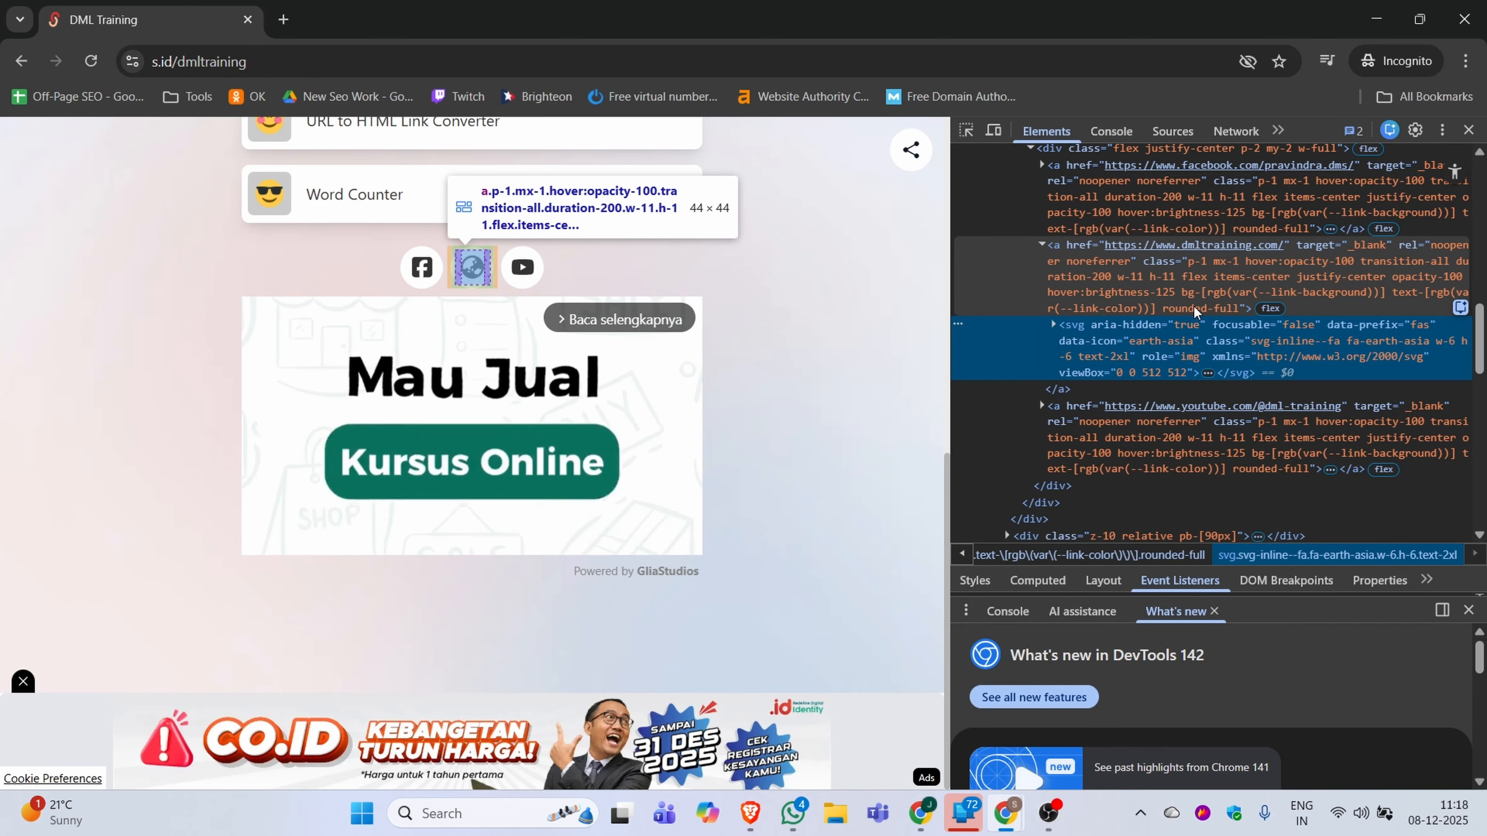
{"action": "scroll", "coordinate": [1196, 410], "scroll_direction": "up", "scroll_amount": 2}
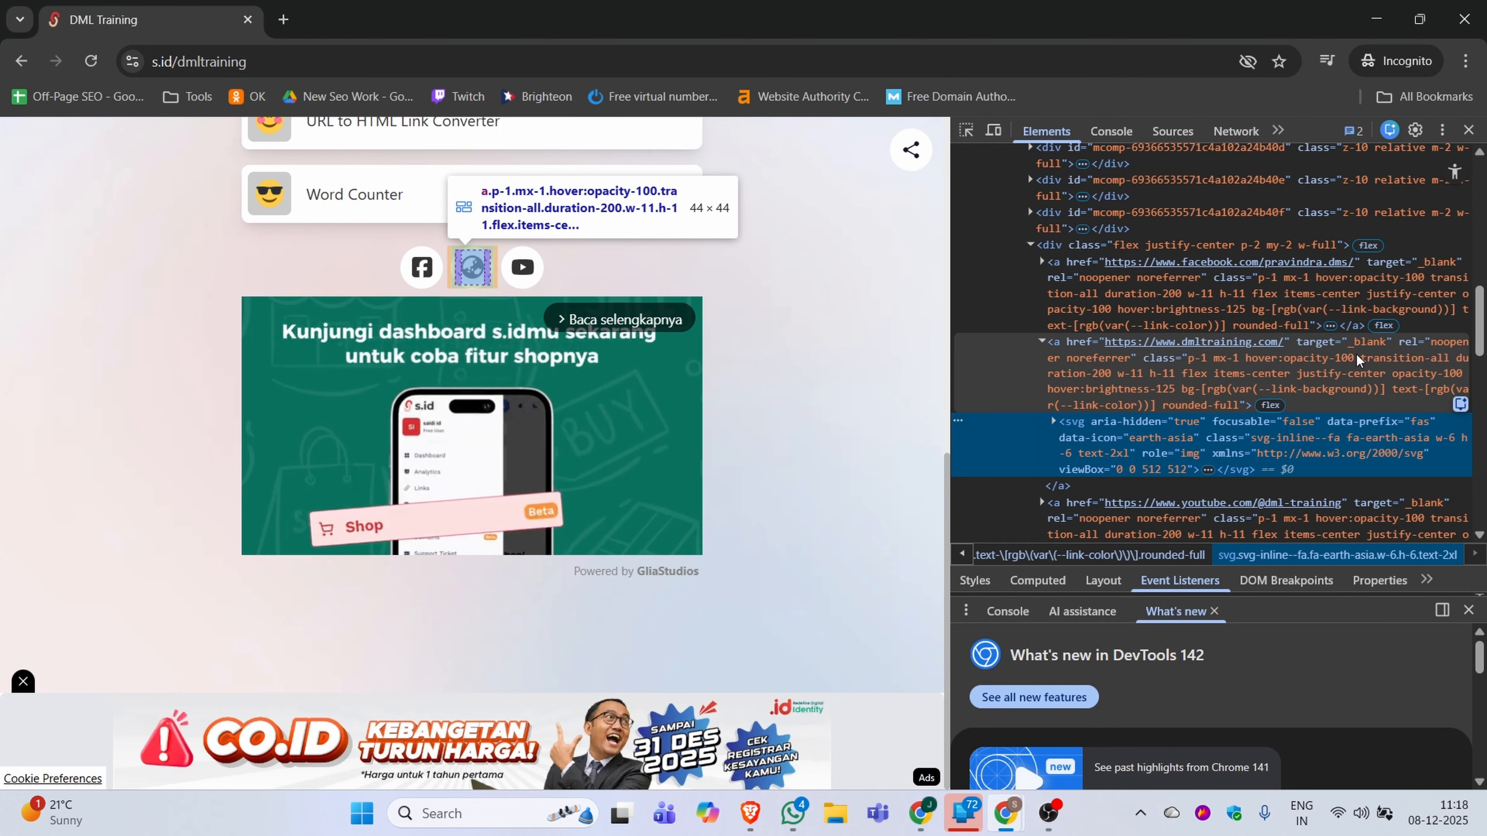
{"action": "left_click", "coordinate": [1468, 129]}
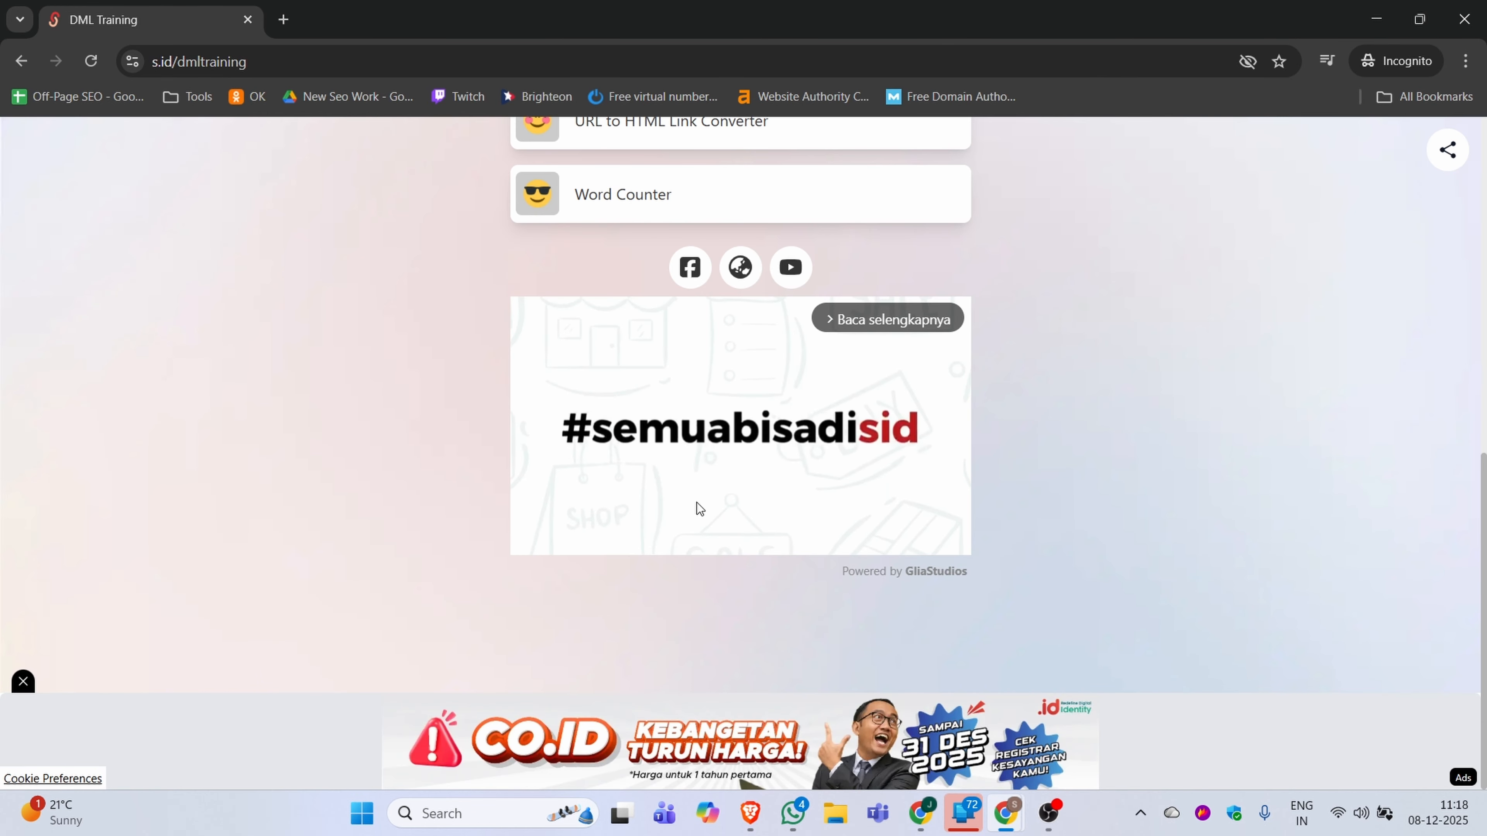
Review the live microsite from the profile down to the tool links and close the incognito window
{"action": "scroll", "coordinate": [637, 530], "scroll_direction": "up", "scroll_amount": 6}
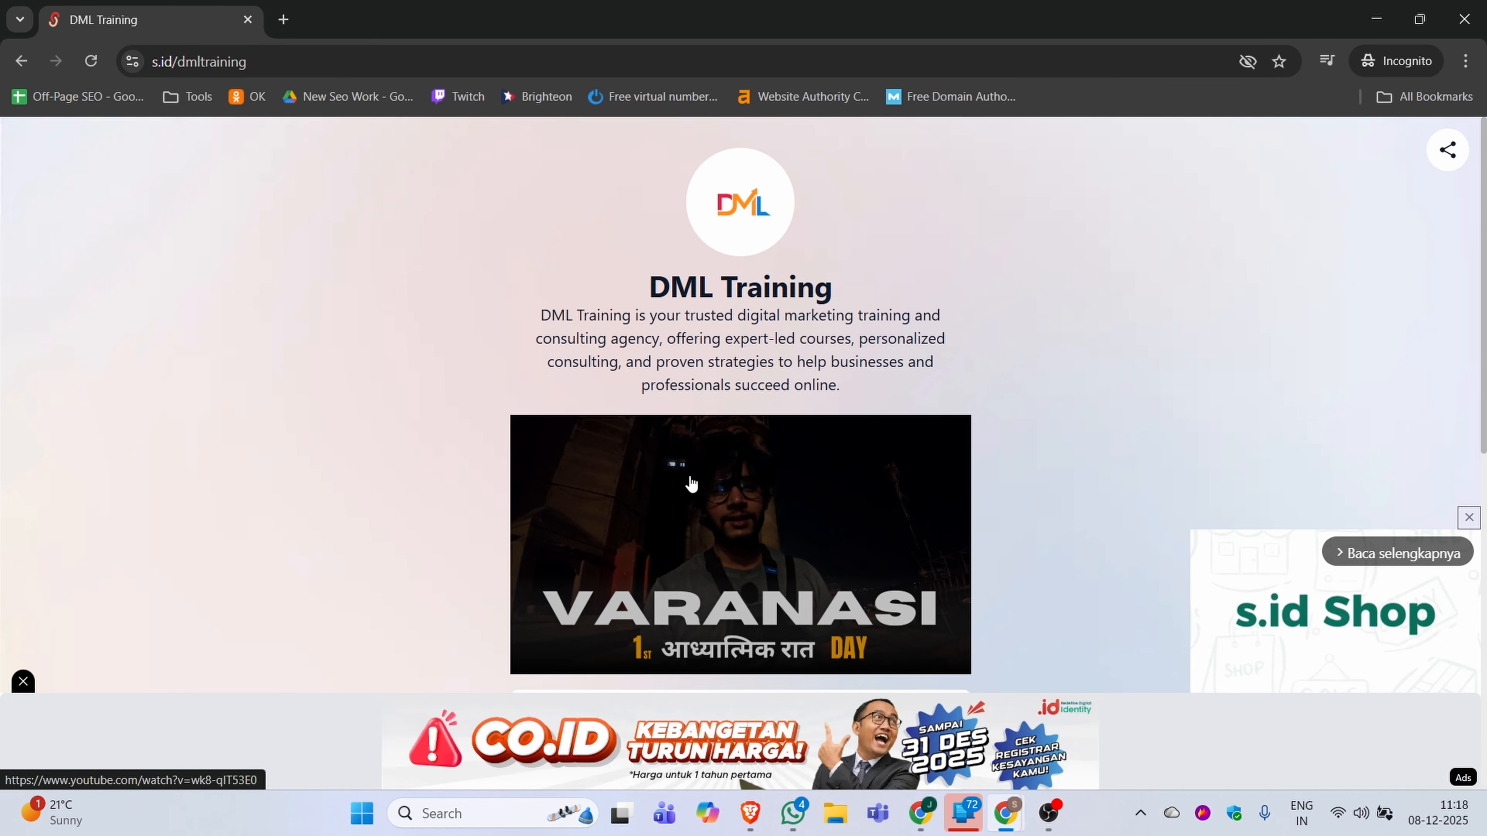
{"action": "scroll", "coordinate": [866, 404], "scroll_direction": "down", "scroll_amount": 5}
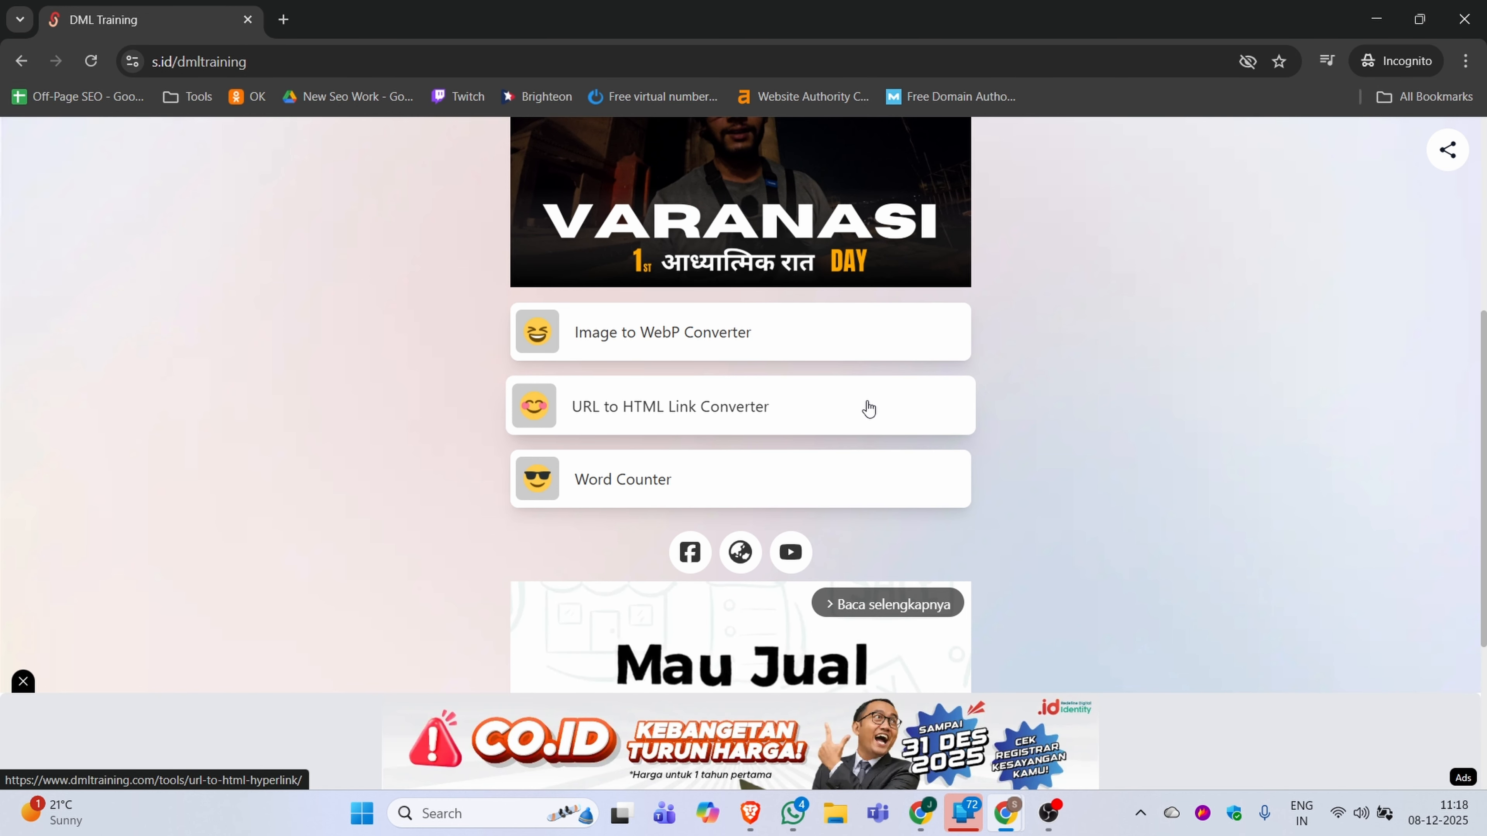
{"action": "scroll", "coordinate": [916, 469], "scroll_direction": "up", "scroll_amount": 5}
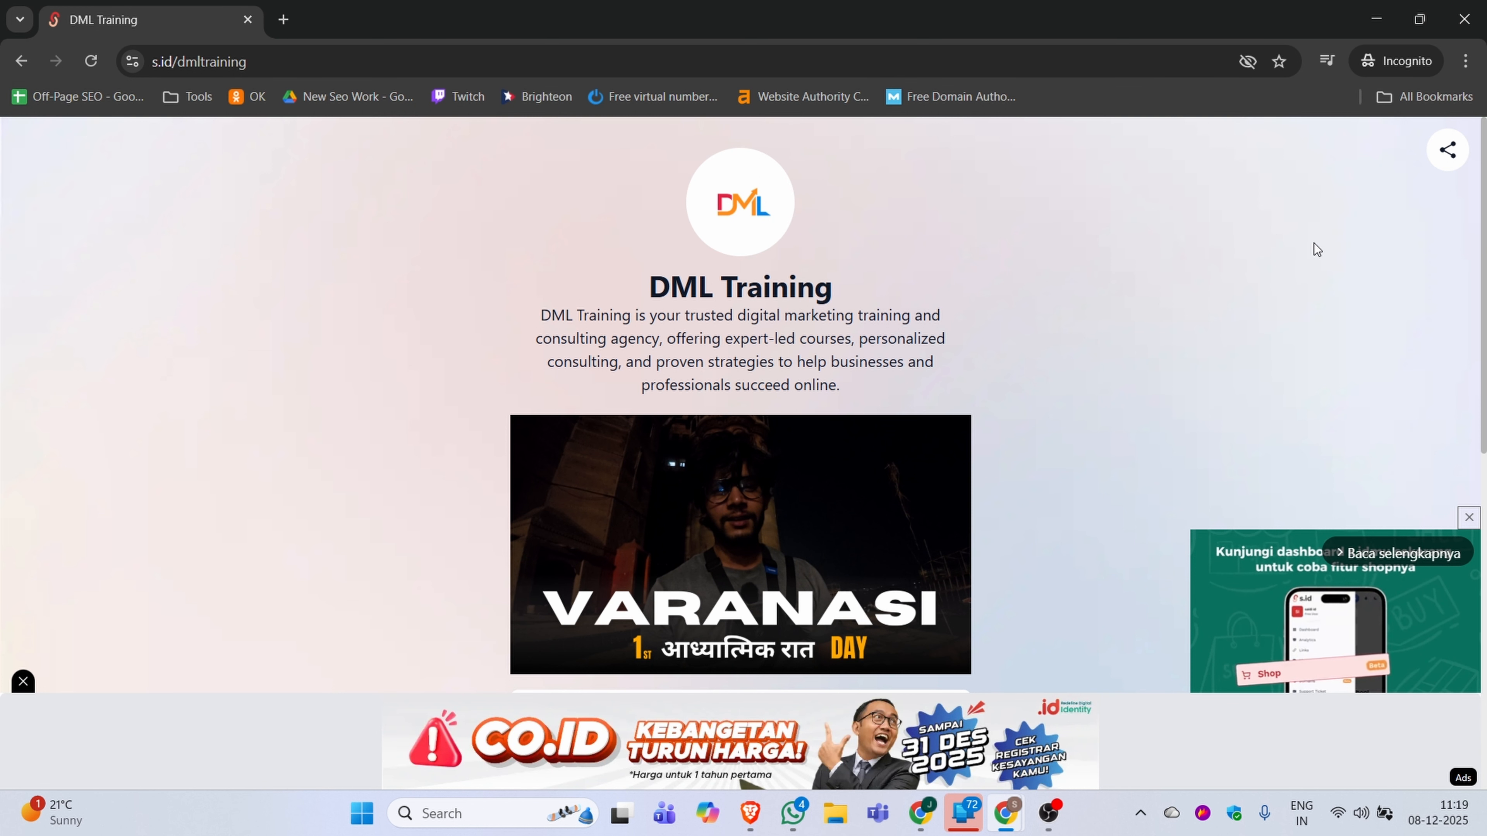
{"action": "left_click", "coordinate": [1467, 8]}
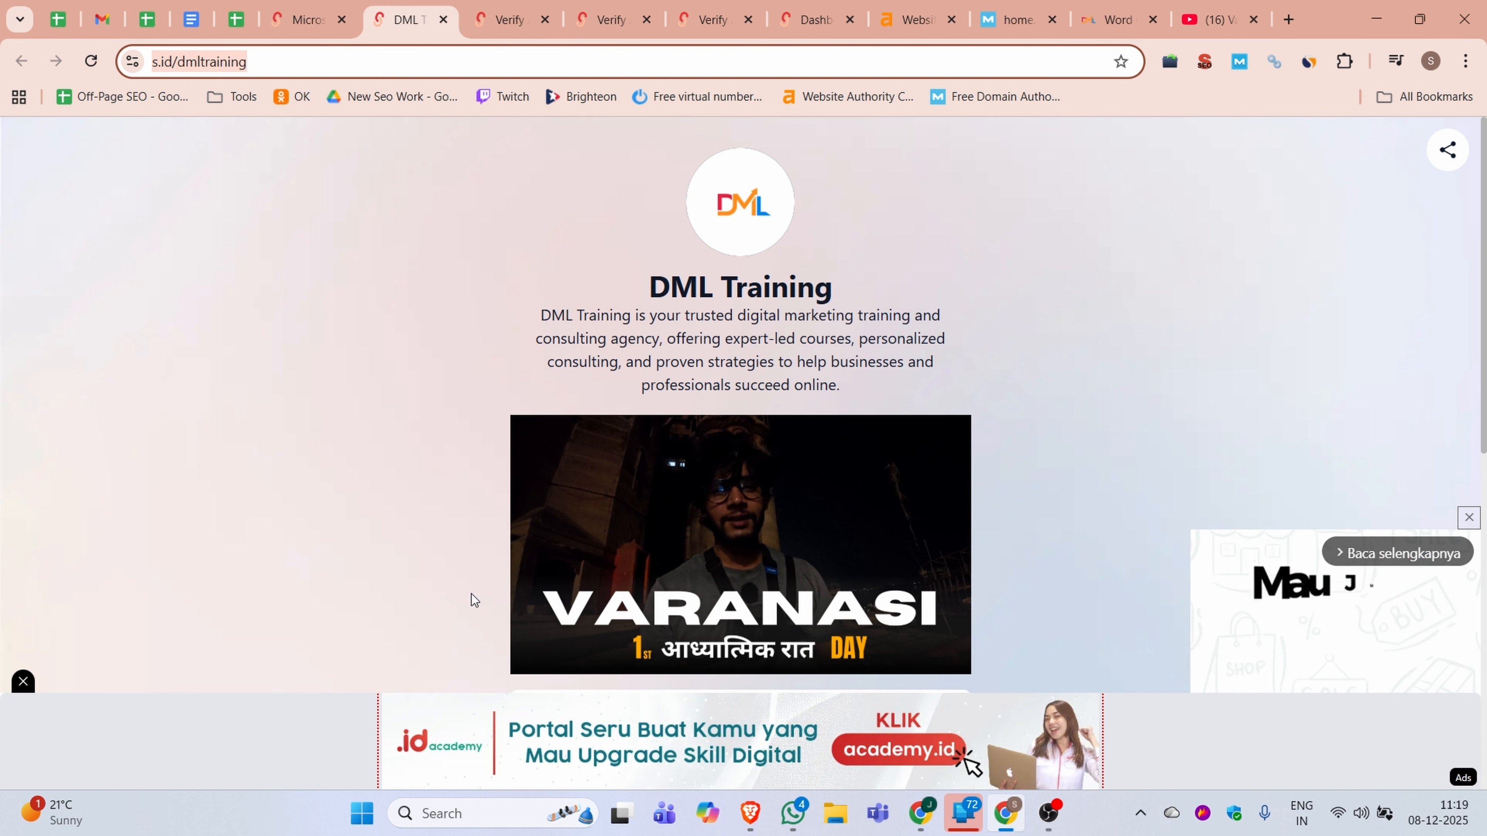